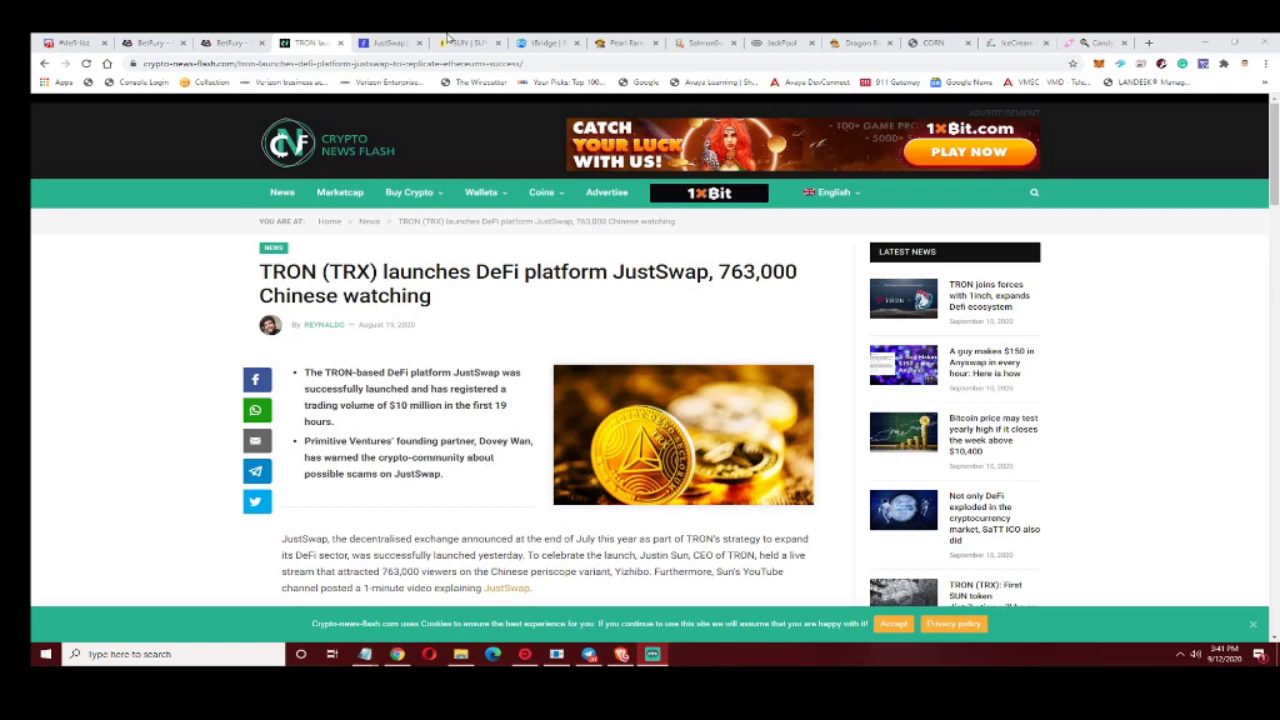
- Switch to the JustSwap page and look through the tokens offered for the From side of the swap
{"action": "left_click", "coordinate": [380, 44]}
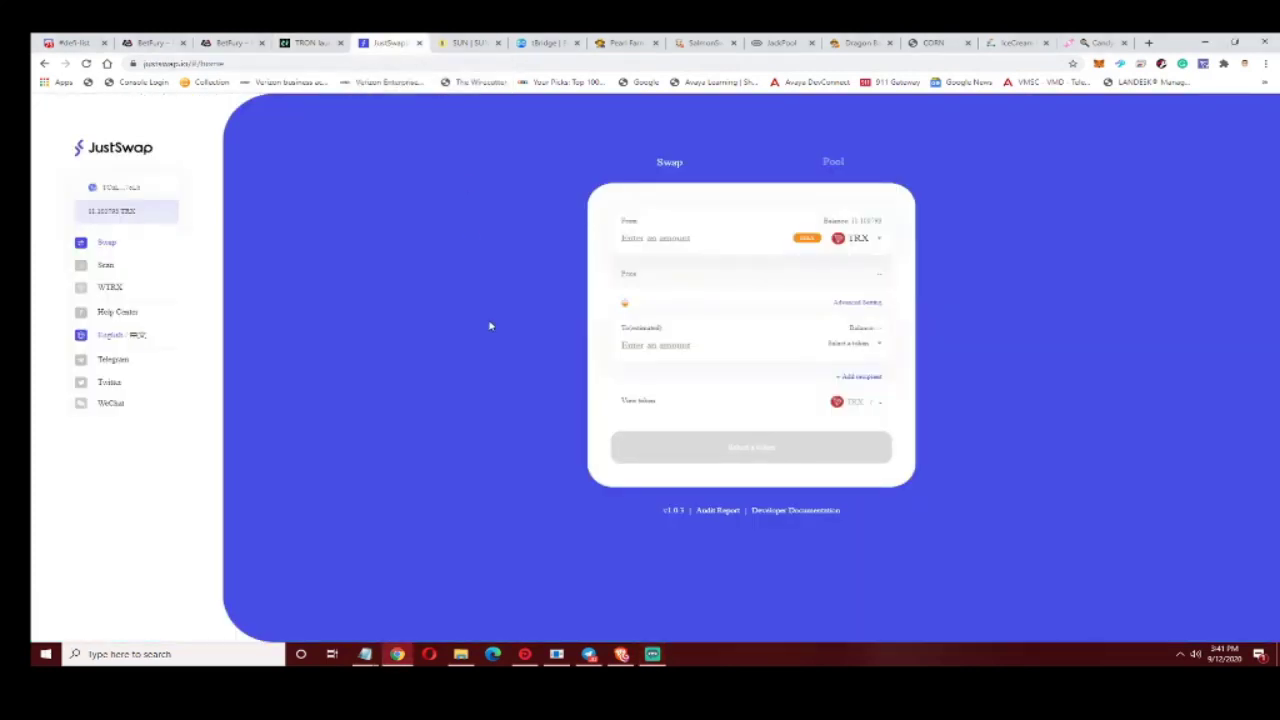
{"action": "left_click", "coordinate": [876, 242]}
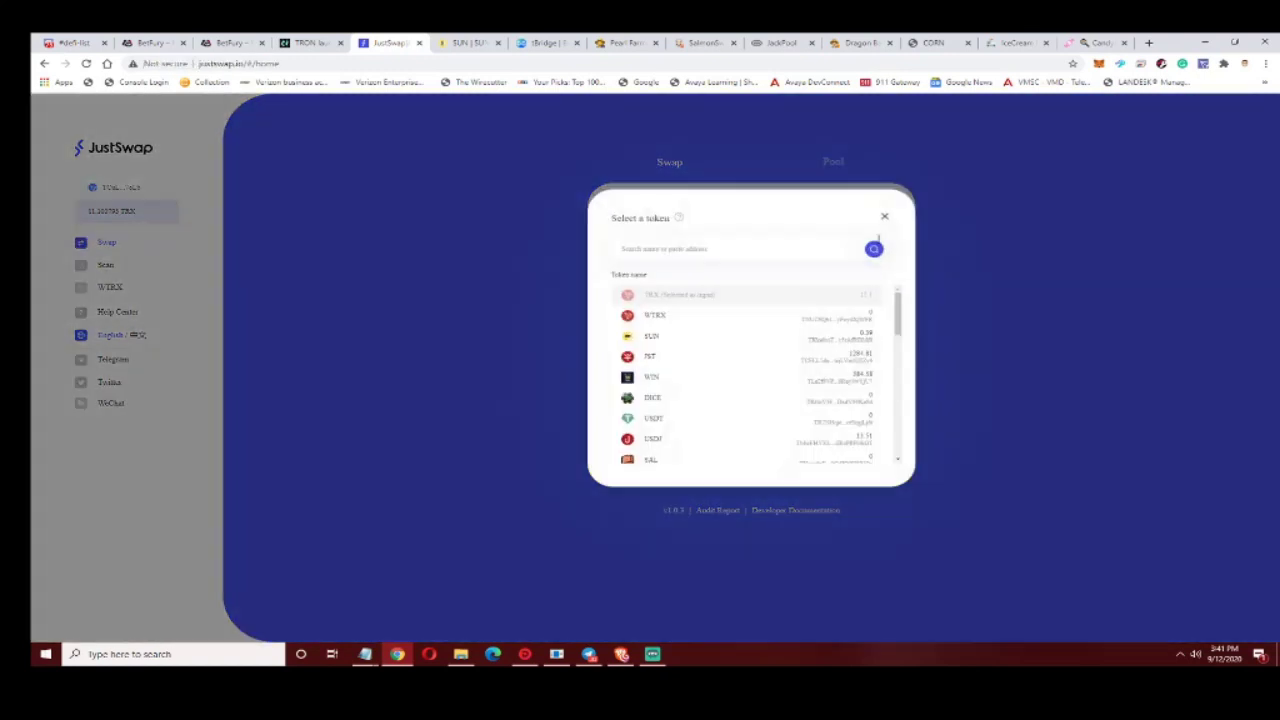
{"action": "scroll", "coordinate": [718, 330], "scroll_direction": "down", "scroll_amount": 2}
{"action": "scroll", "coordinate": [718, 332], "scroll_direction": "down", "scroll_amount": 4}
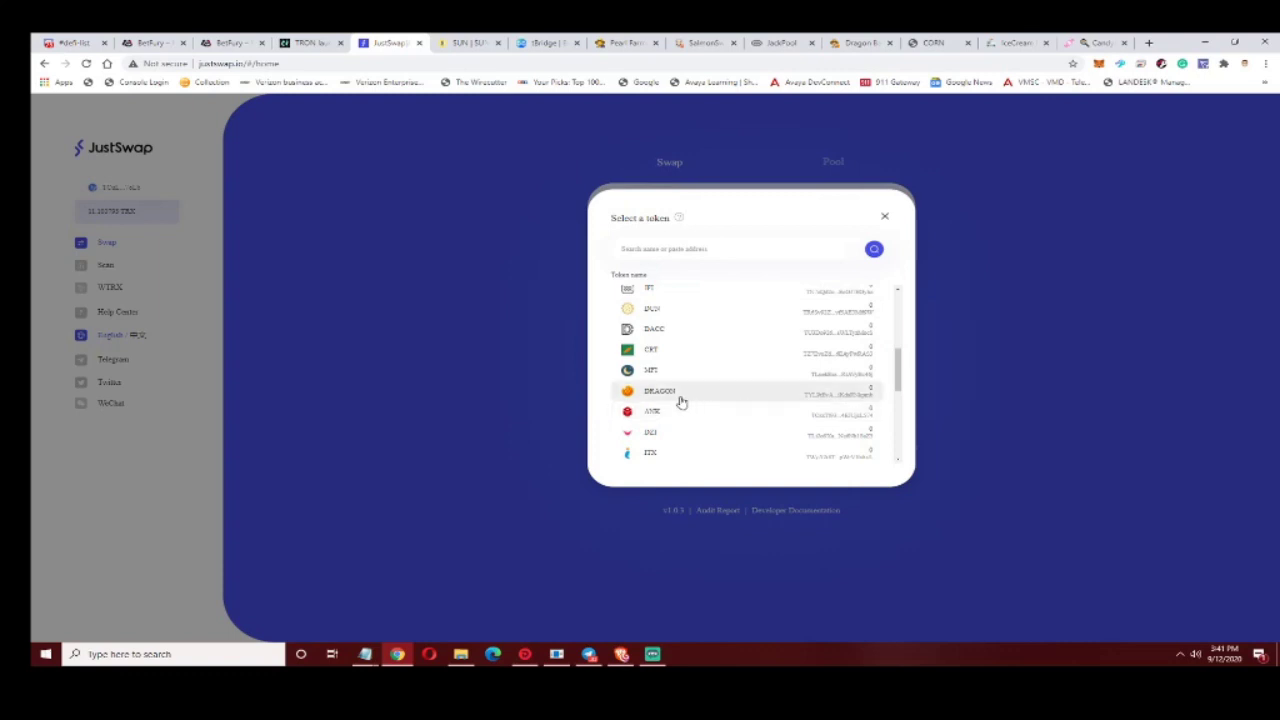
{"action": "scroll", "coordinate": [678, 405], "scroll_direction": "up", "scroll_amount": 2}
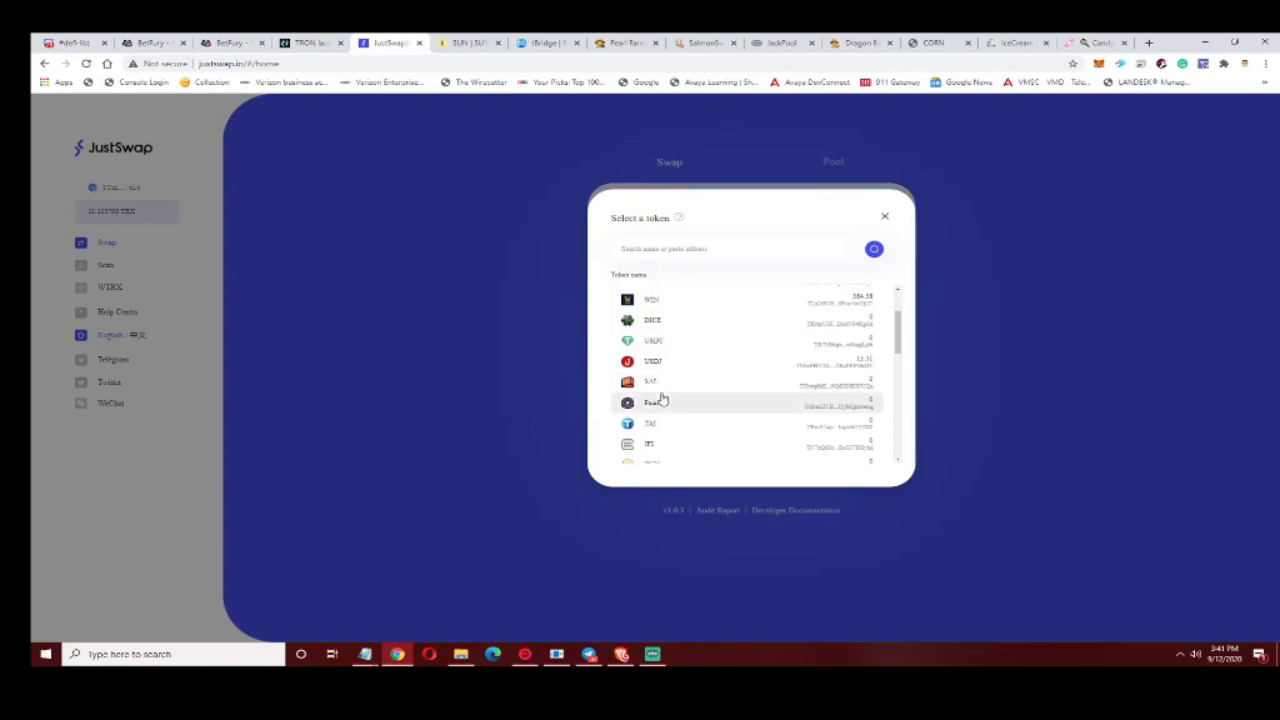
{"action": "scroll", "coordinate": [655, 400], "scroll_direction": "up", "scroll_amount": 2}
{"action": "left_click", "coordinate": [705, 126]}
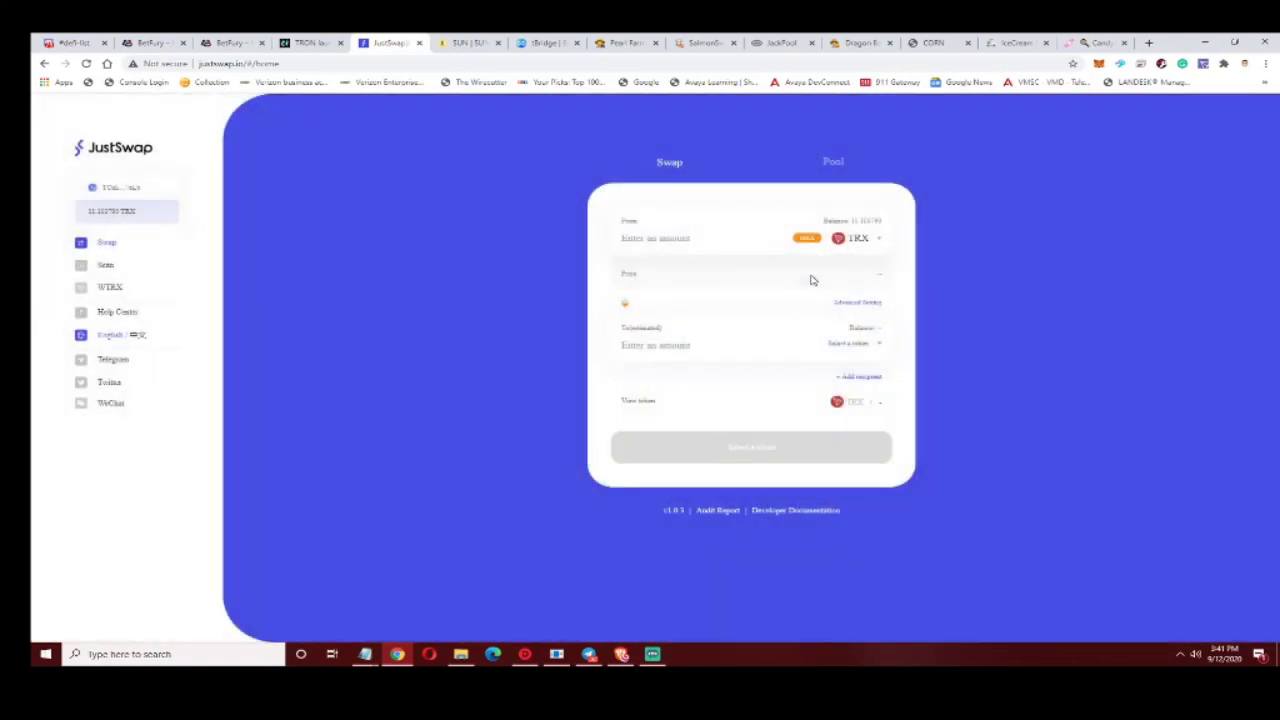
- View the tokens offered for the receiving side of the swap, then close the list without choosing one
{"action": "left_click", "coordinate": [880, 345]}
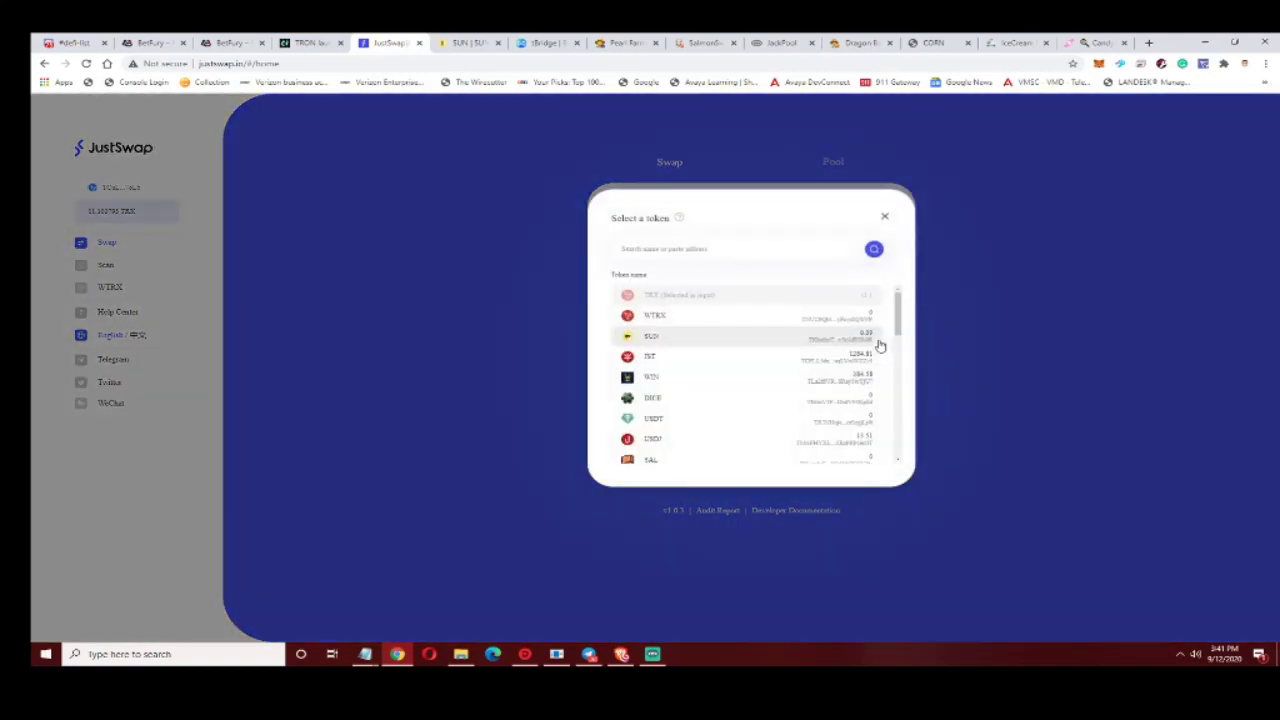
{"action": "left_click", "coordinate": [533, 276]}
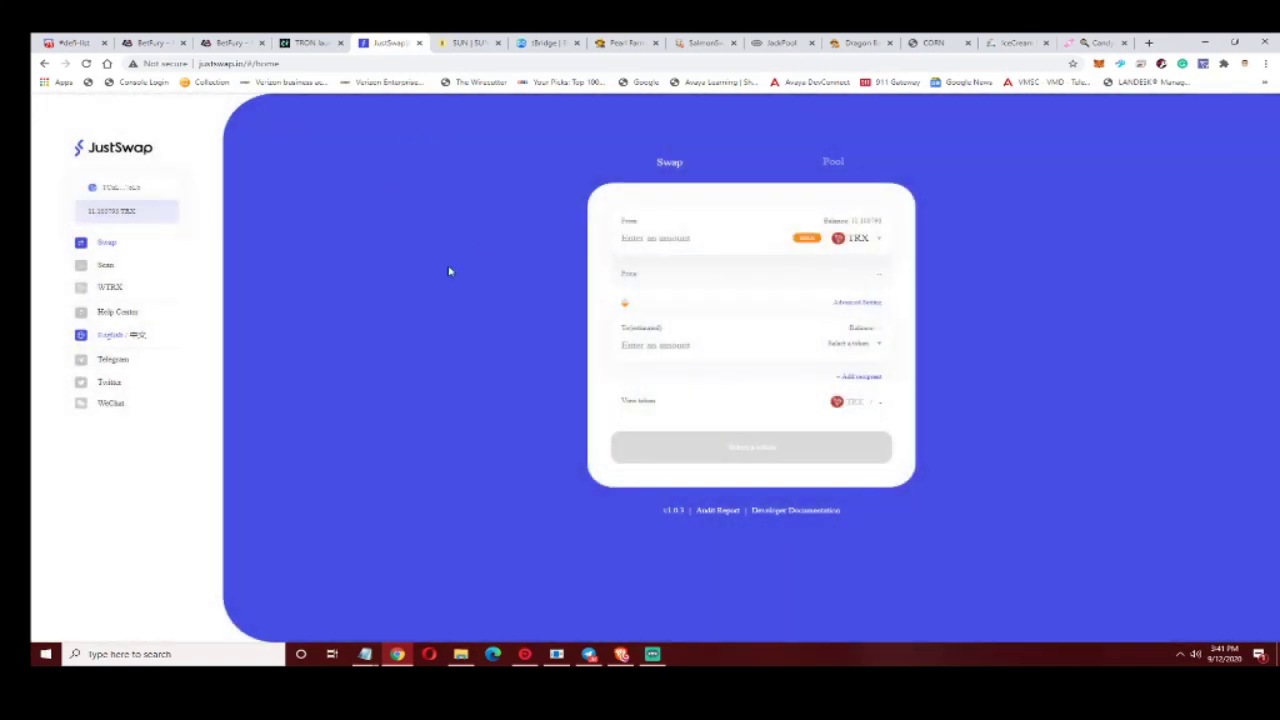
{"action": "left_click", "coordinate": [1206, 68]}
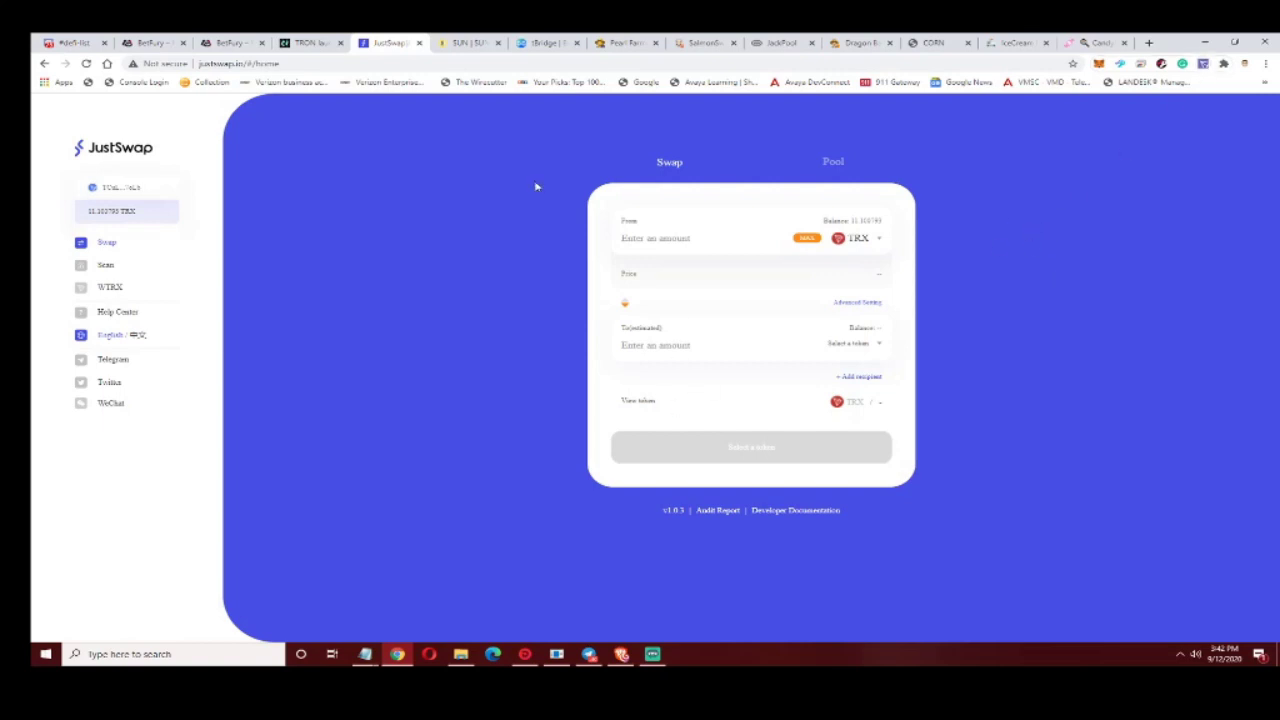
- View the TRX pool on the SUN page, then examine the tBridge page down to its footer and its TronFi products list
{"action": "left_click", "coordinate": [456, 44]}
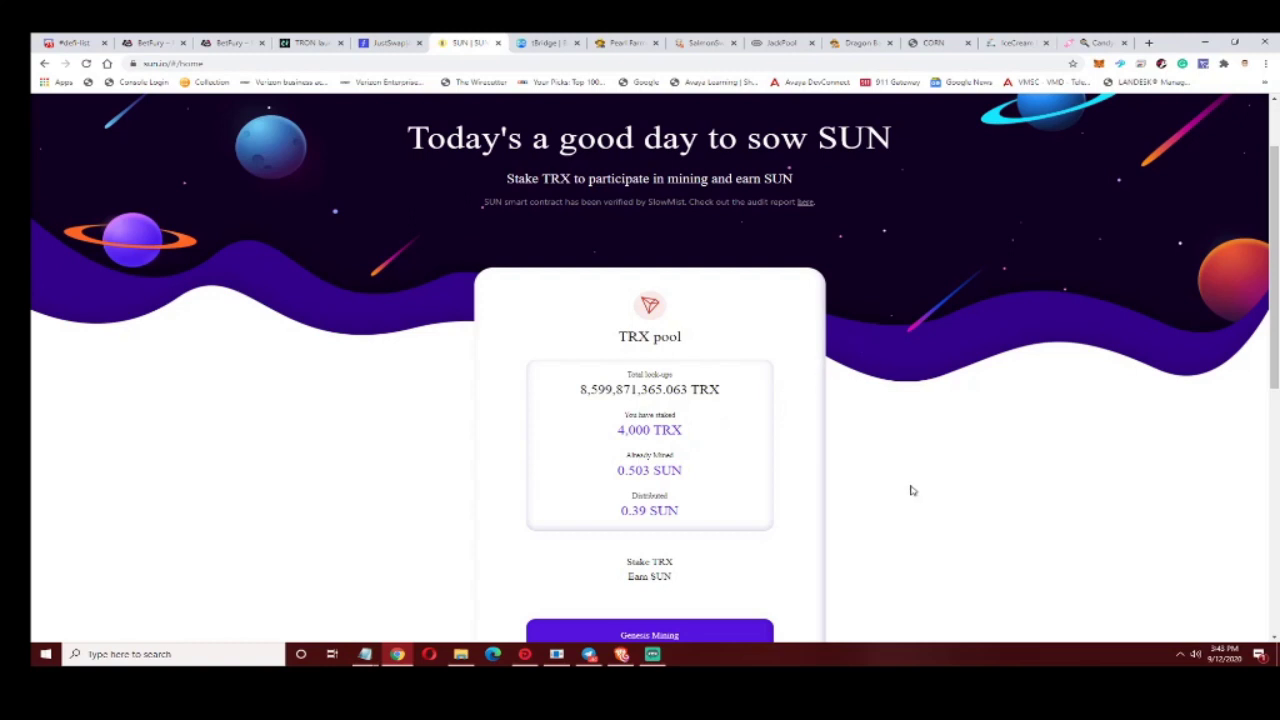
{"action": "left_click", "coordinate": [546, 43]}
{"action": "scroll", "coordinate": [351, 368], "scroll_direction": "down", "scroll_amount": 5}
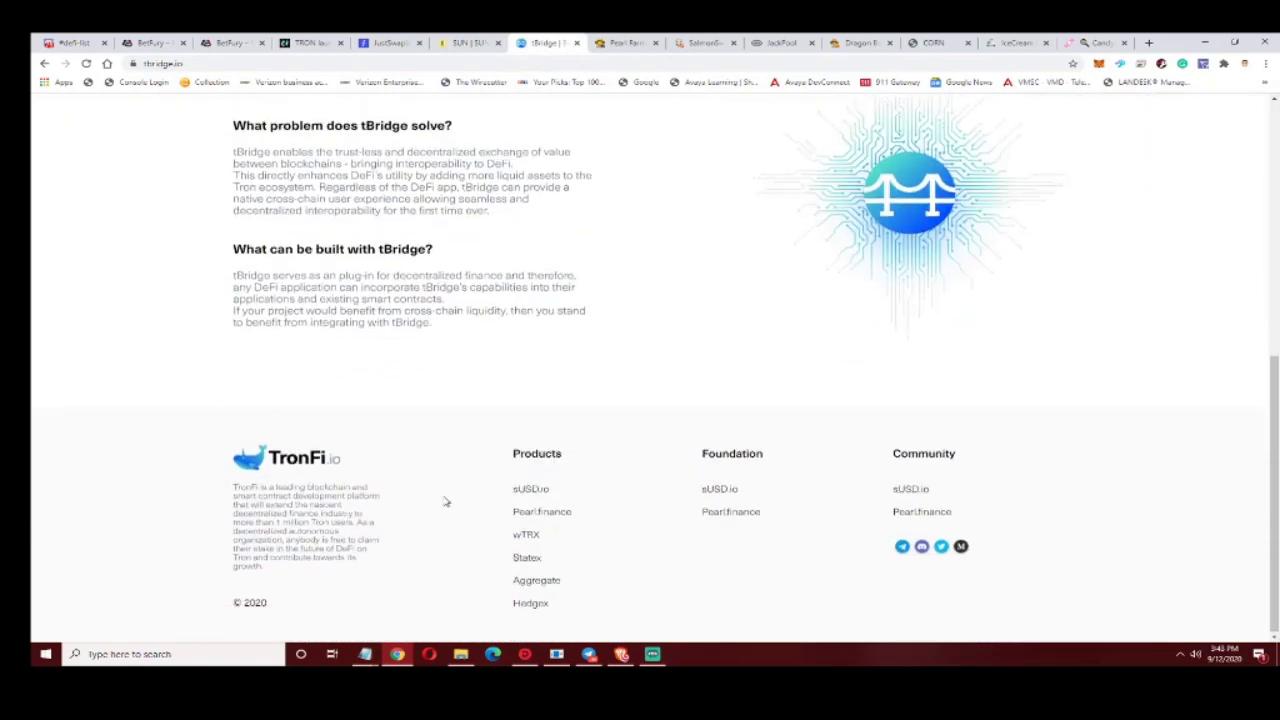
{"action": "scroll", "coordinate": [480, 512], "scroll_direction": "up", "scroll_amount": 5}
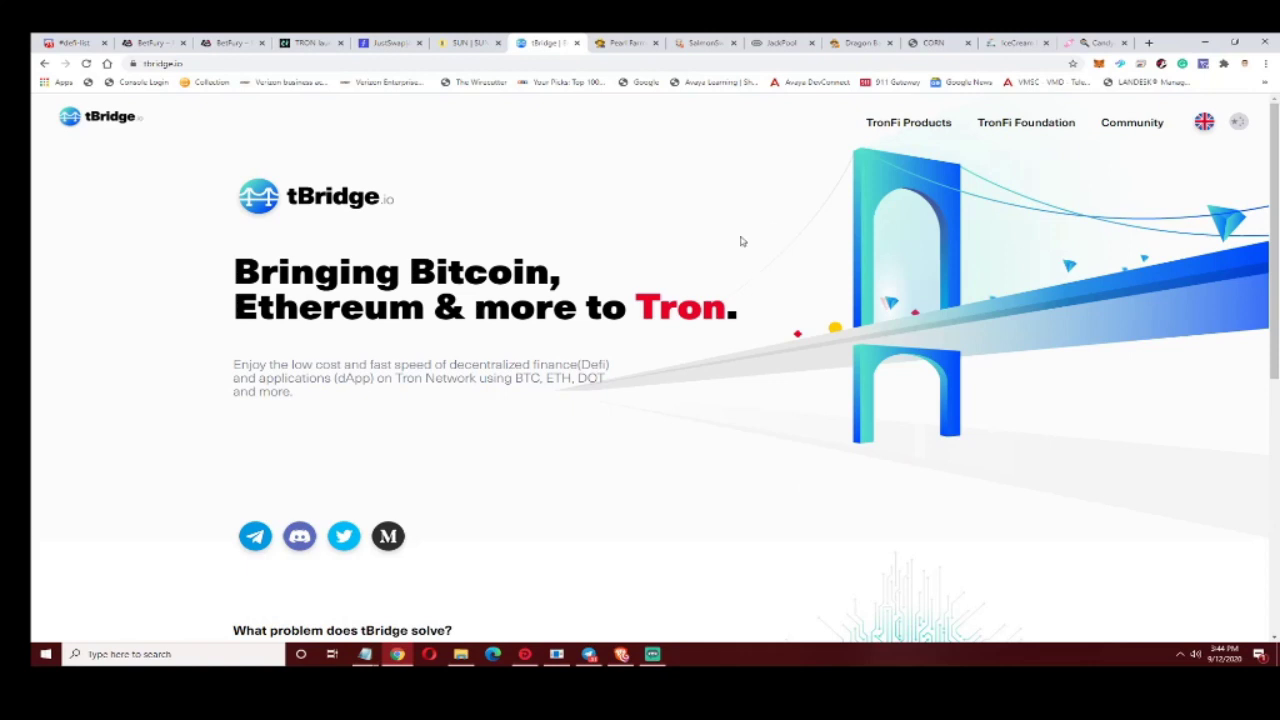
{"action": "mouse_move", "coordinate": [925, 128]}
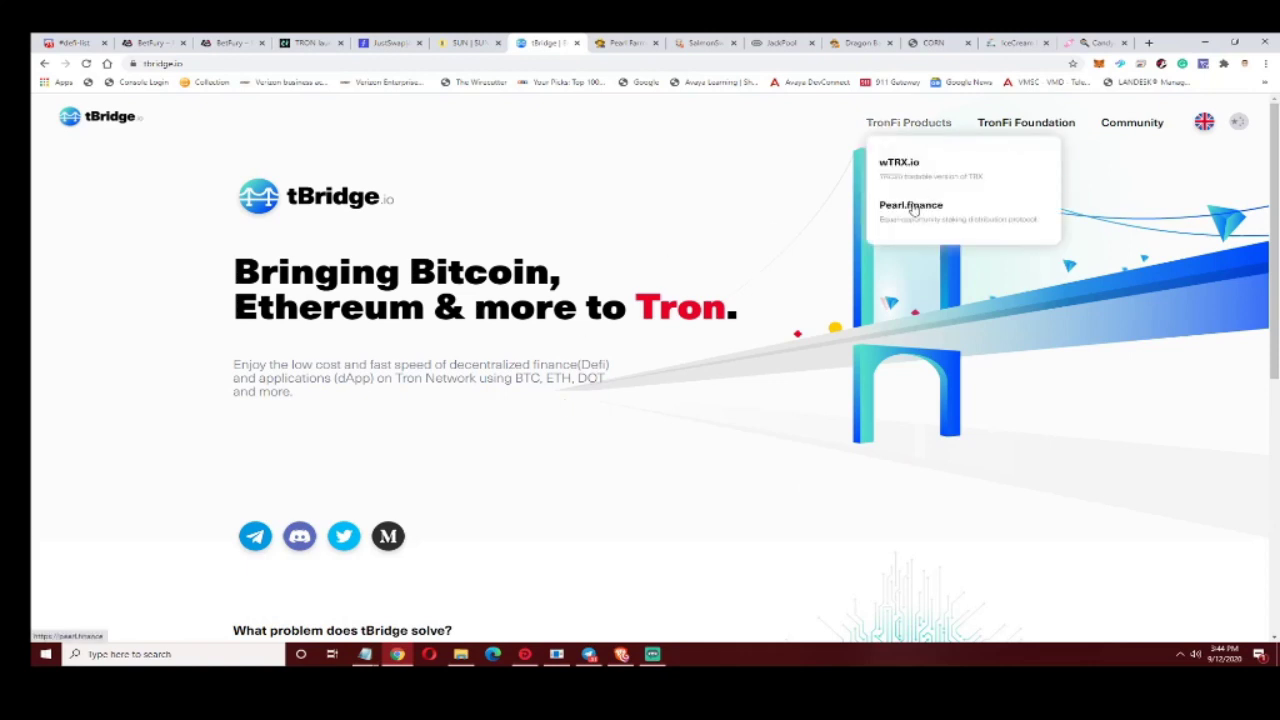
- Switch to the Pearl Farm page and examine all the farms, from PEARL/TRX LP down to TAI Field
{"action": "left_click", "coordinate": [618, 45]}
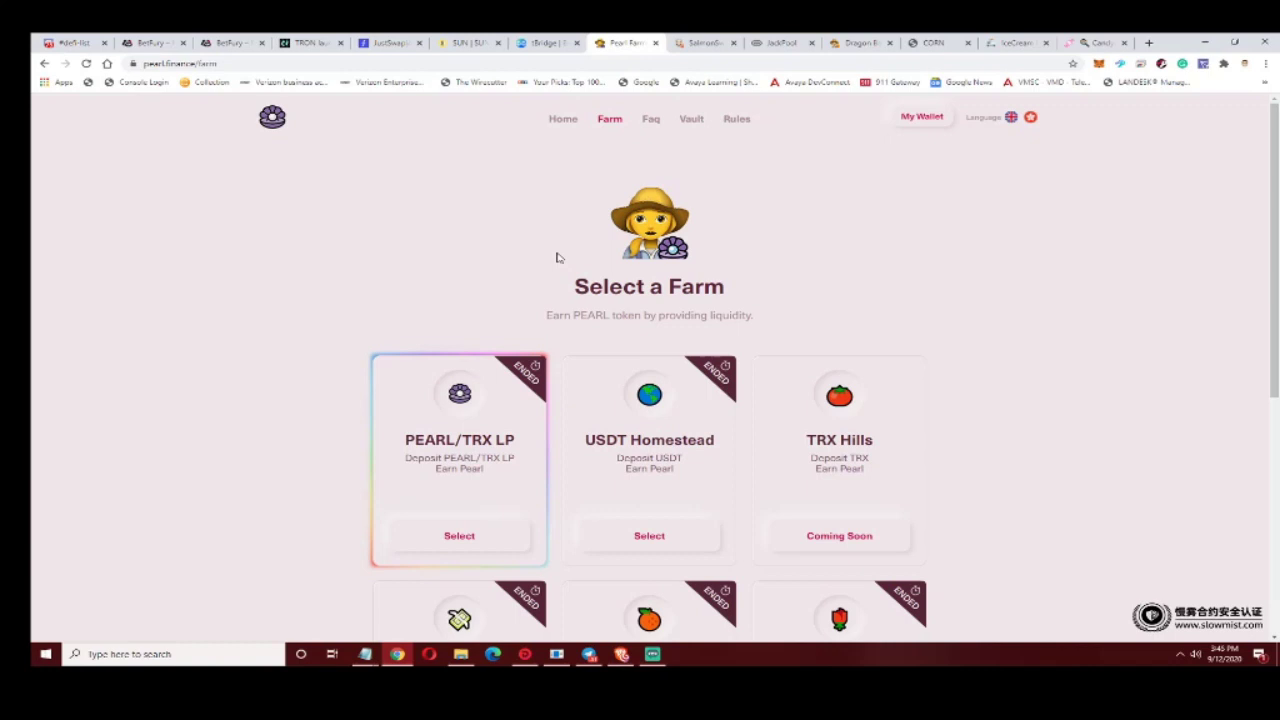
{"action": "scroll", "coordinate": [553, 274], "scroll_direction": "down", "scroll_amount": 1}
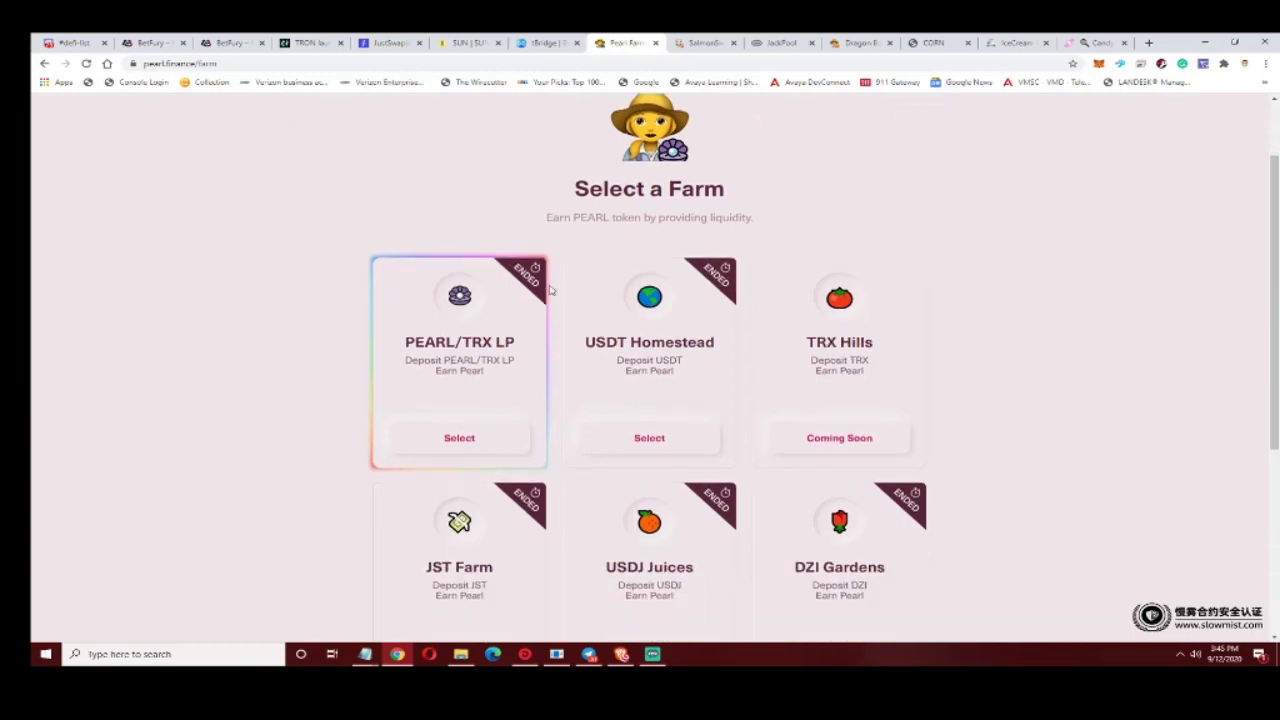
{"action": "scroll", "coordinate": [559, 310], "scroll_direction": "up", "scroll_amount": 1}
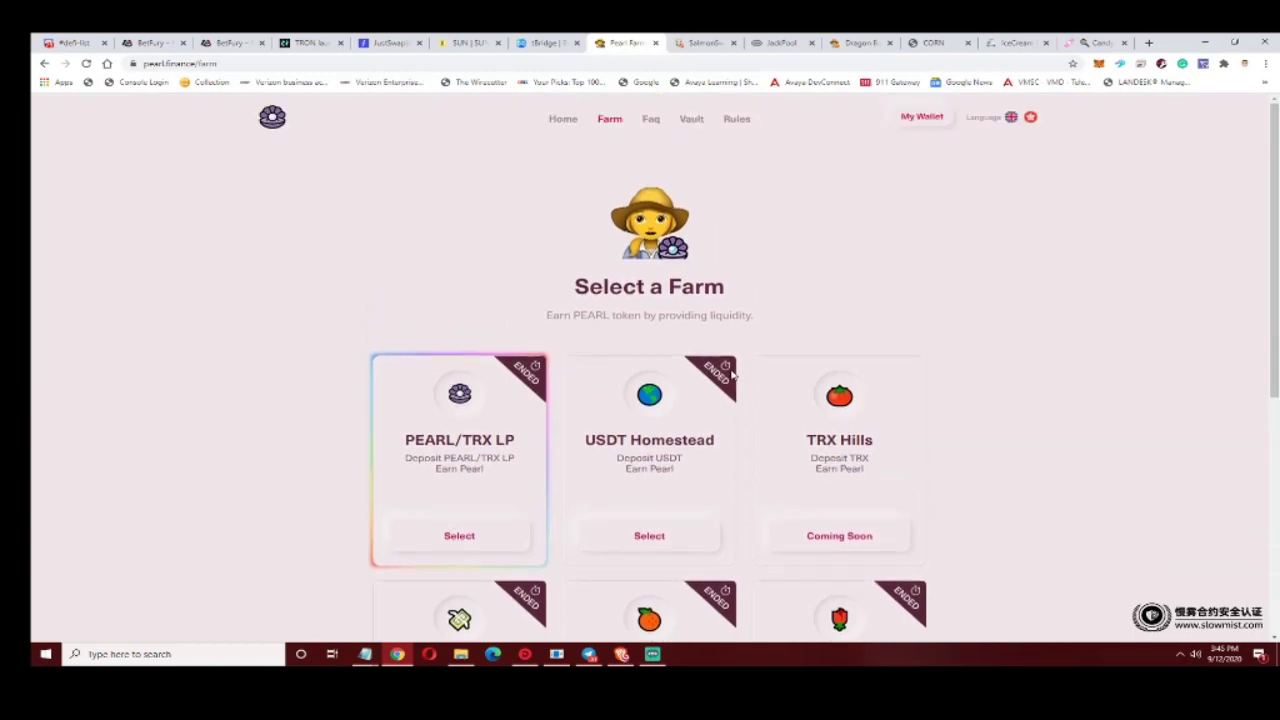
{"action": "scroll", "coordinate": [943, 451], "scroll_direction": "down", "scroll_amount": 3}
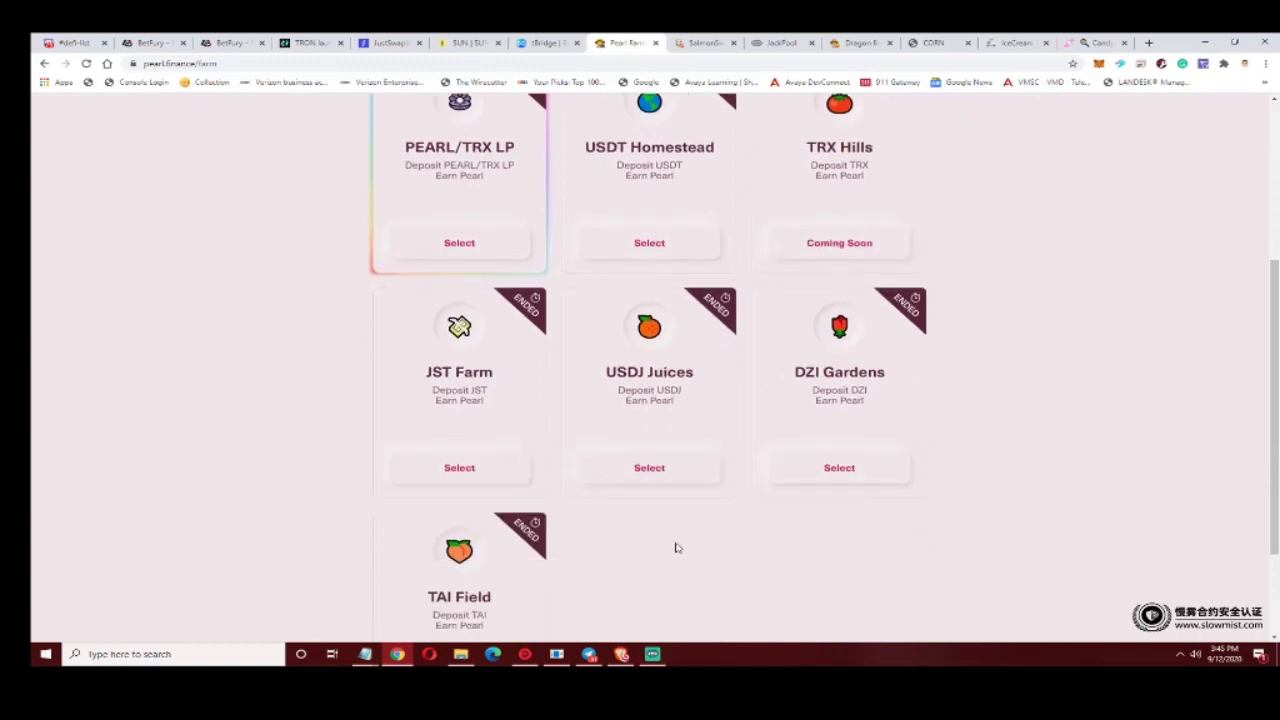
{"action": "scroll", "coordinate": [693, 553], "scroll_direction": "up", "scroll_amount": 1}
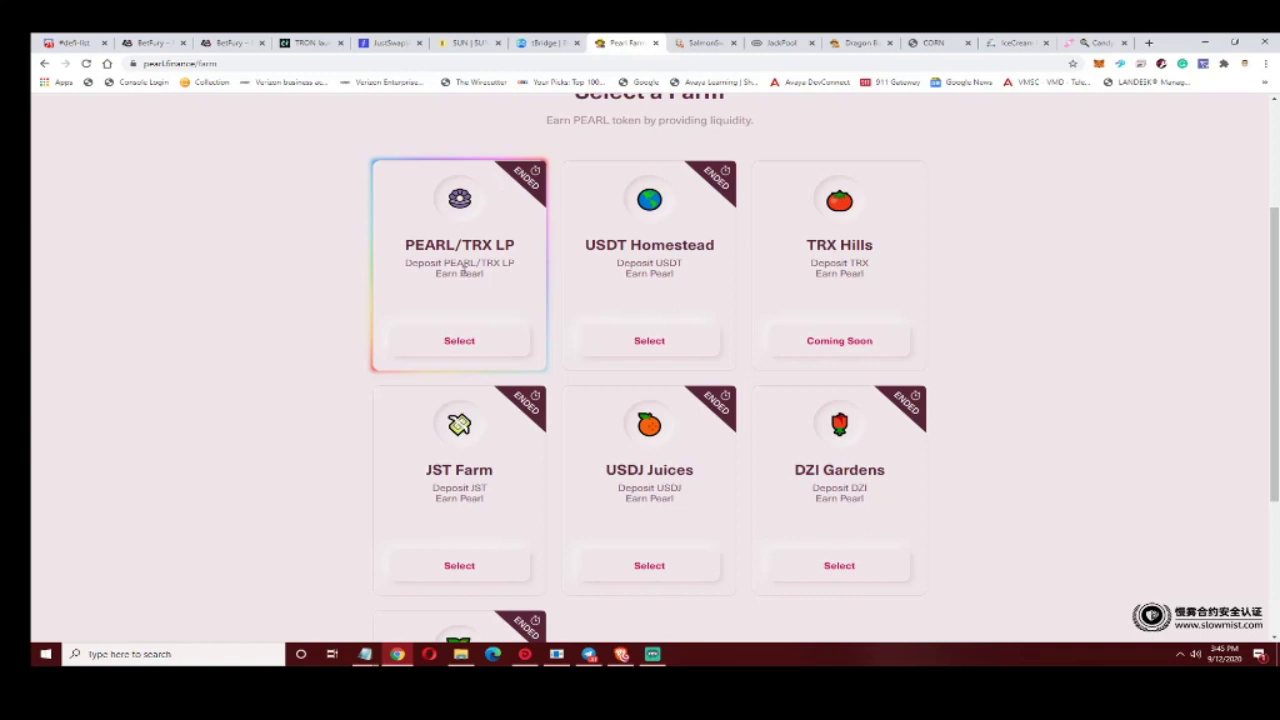
{"action": "scroll", "coordinate": [474, 330], "scroll_direction": "down", "scroll_amount": 1}
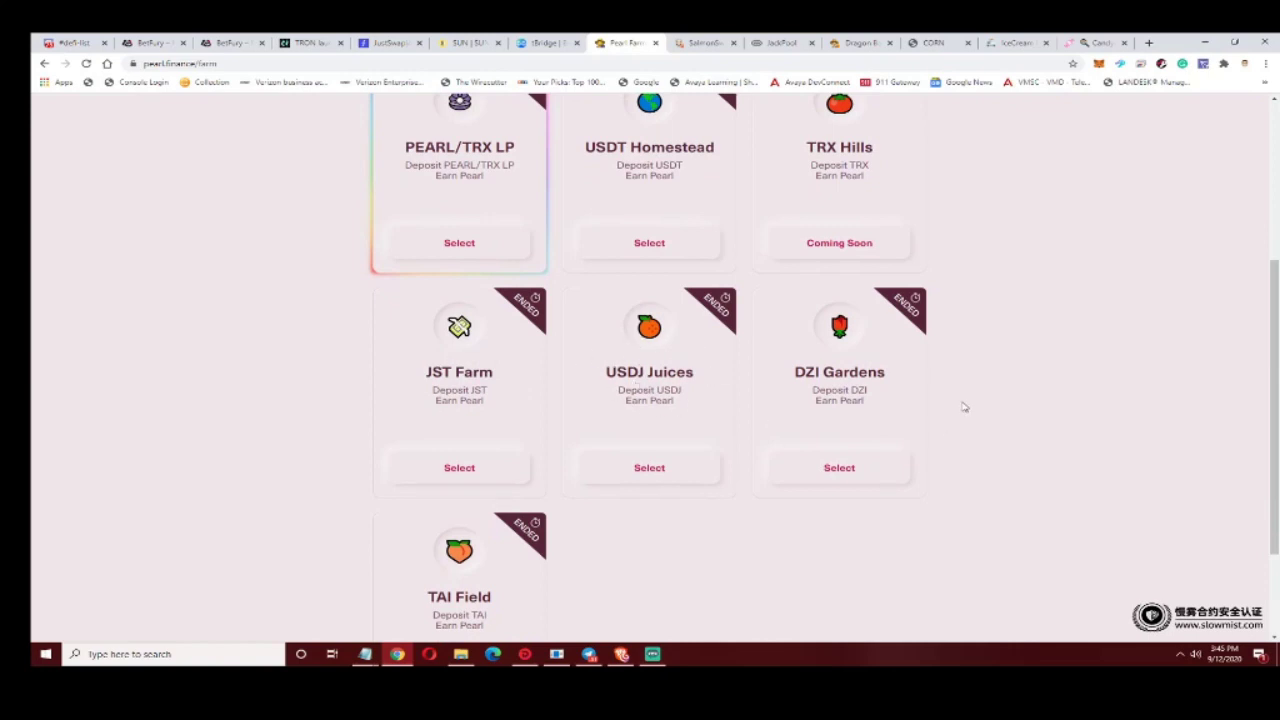
{"action": "scroll", "coordinate": [608, 460], "scroll_direction": "down", "scroll_amount": 2}
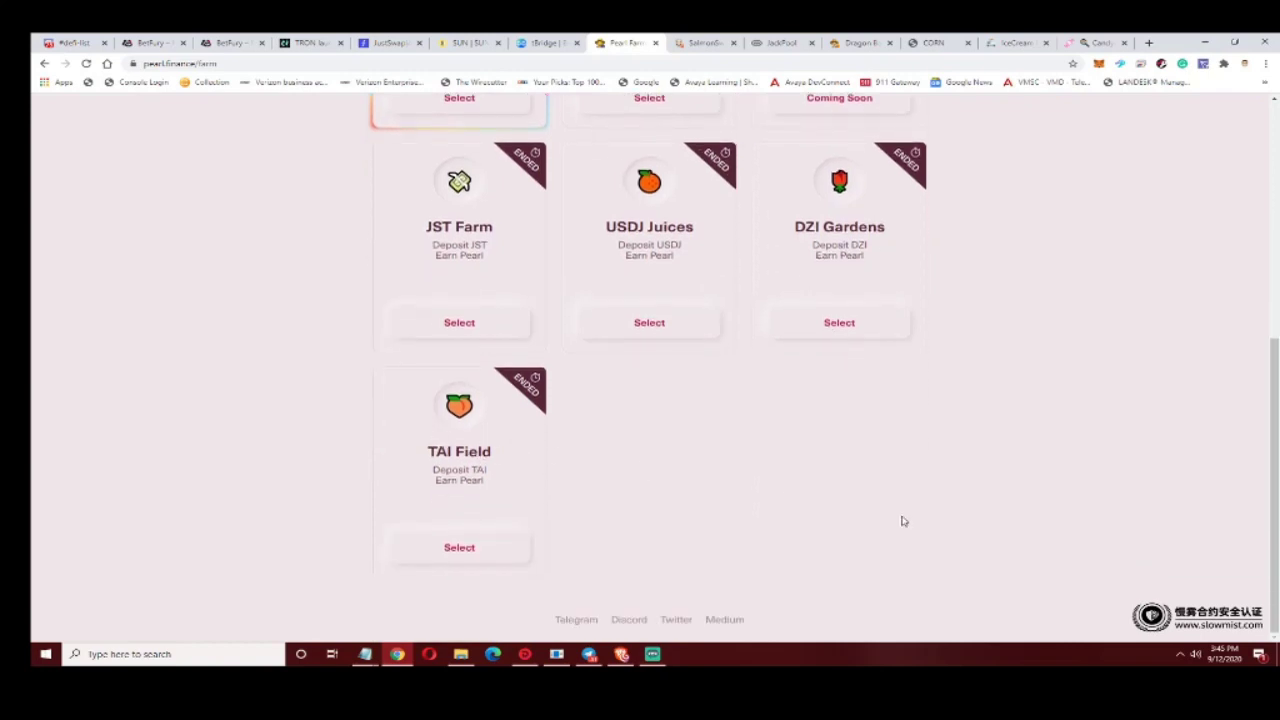
{"action": "scroll", "coordinate": [960, 522], "scroll_direction": "up", "scroll_amount": 6}
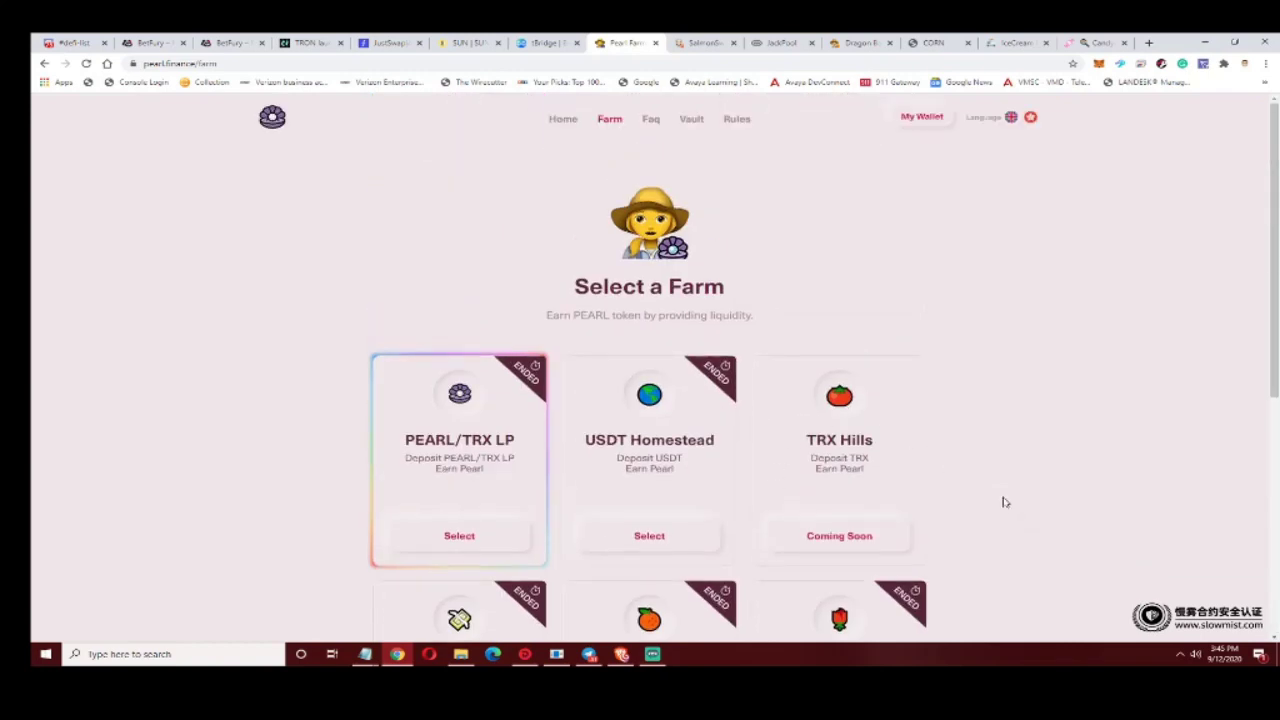
{"action": "scroll", "coordinate": [980, 457], "scroll_direction": "down", "scroll_amount": 2}
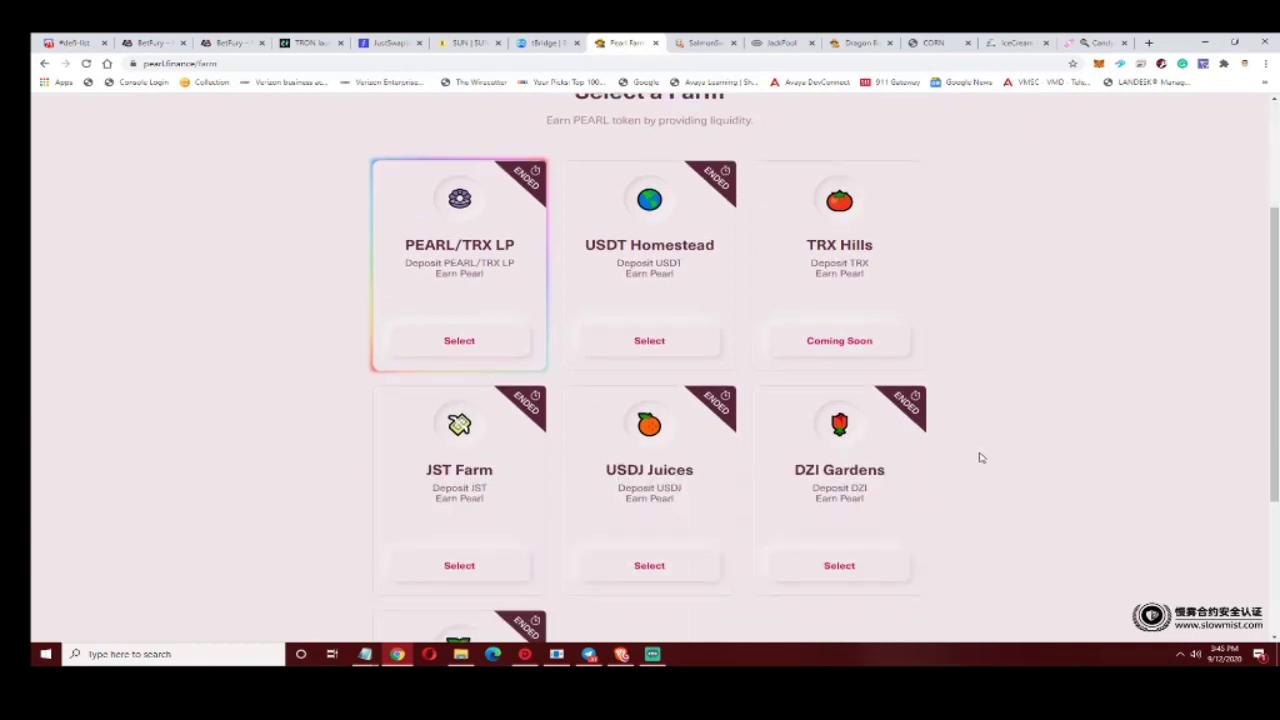
{"action": "scroll", "coordinate": [979, 460], "scroll_direction": "up", "scroll_amount": 2}
{"action": "scroll", "coordinate": [978, 469], "scroll_direction": "down", "scroll_amount": 2}
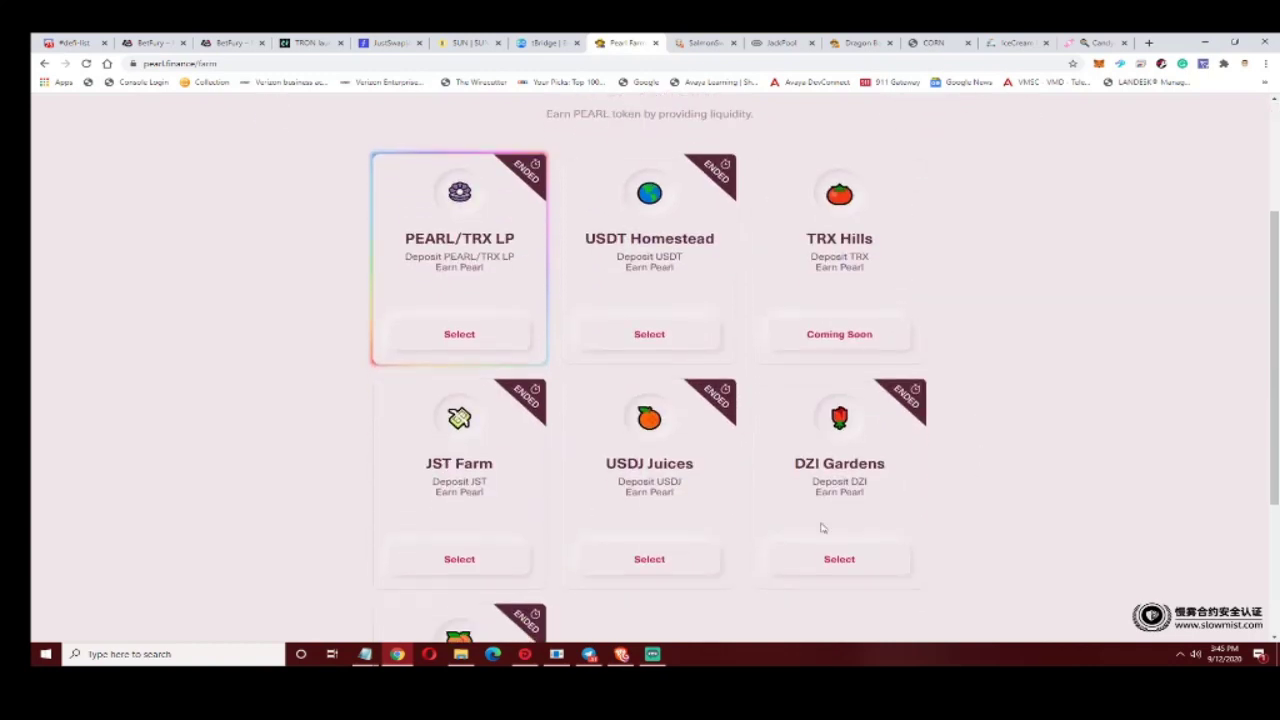
{"action": "scroll", "coordinate": [820, 523], "scroll_direction": "down", "scroll_amount": 2}
{"action": "scroll", "coordinate": [750, 548], "scroll_direction": "up", "scroll_amount": 3}
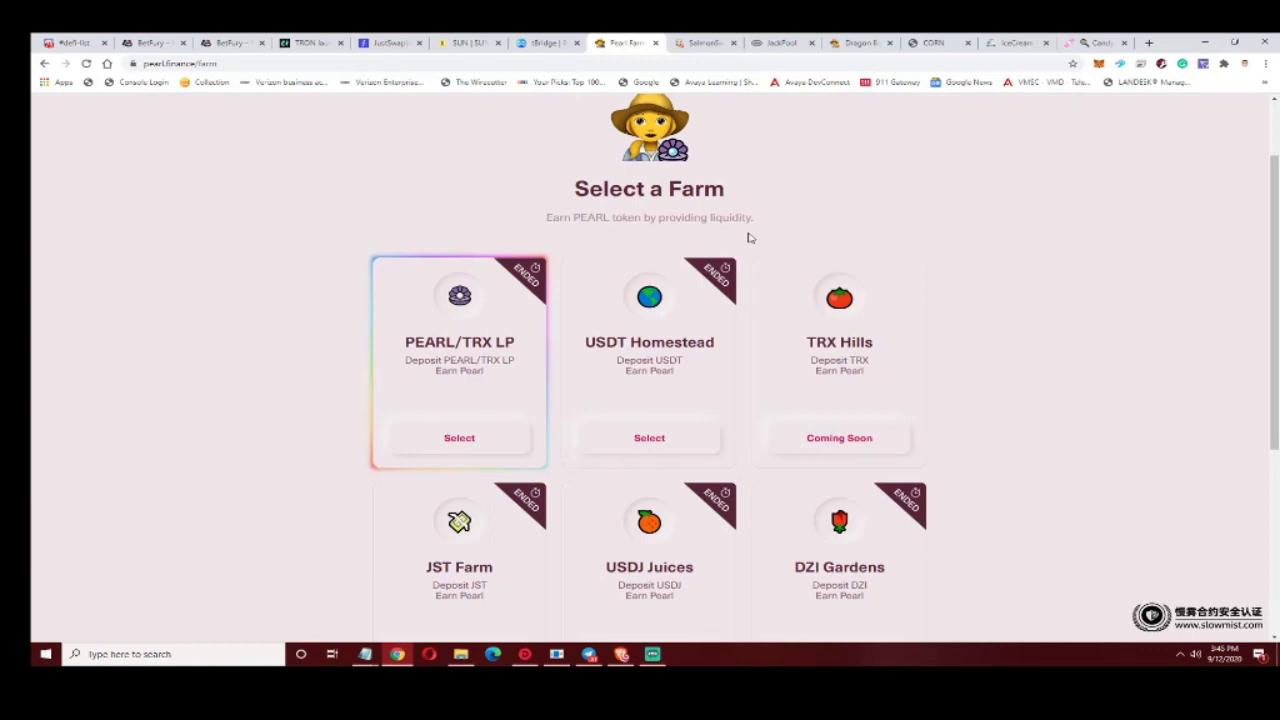
{"action": "scroll", "coordinate": [790, 250], "scroll_direction": "up", "scroll_amount": 1}
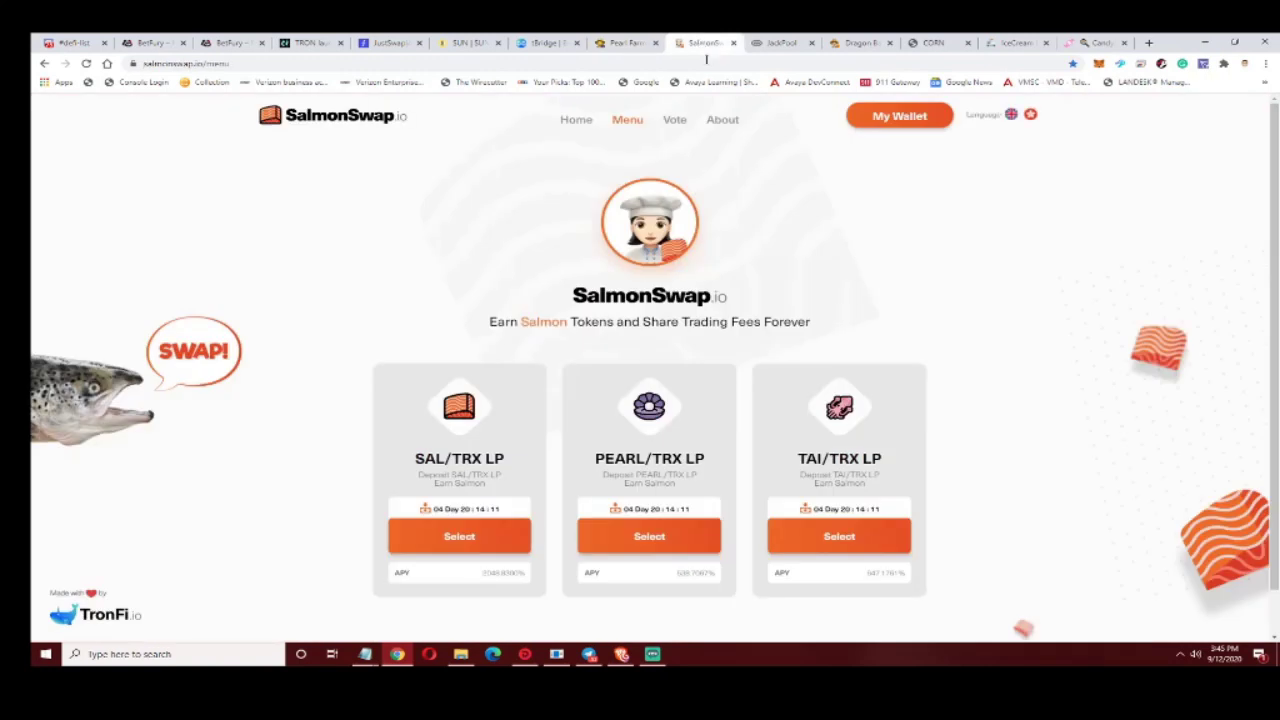
- Switch to the SalmonSwap menu page and examine the SAL/TRX, PEARL/TRX and TAI/TRX liquidity pools with their APY
{"action": "left_click", "coordinate": [702, 43]}
{"action": "scroll", "coordinate": [650, 360], "scroll_direction": "down", "scroll_amount": 1}
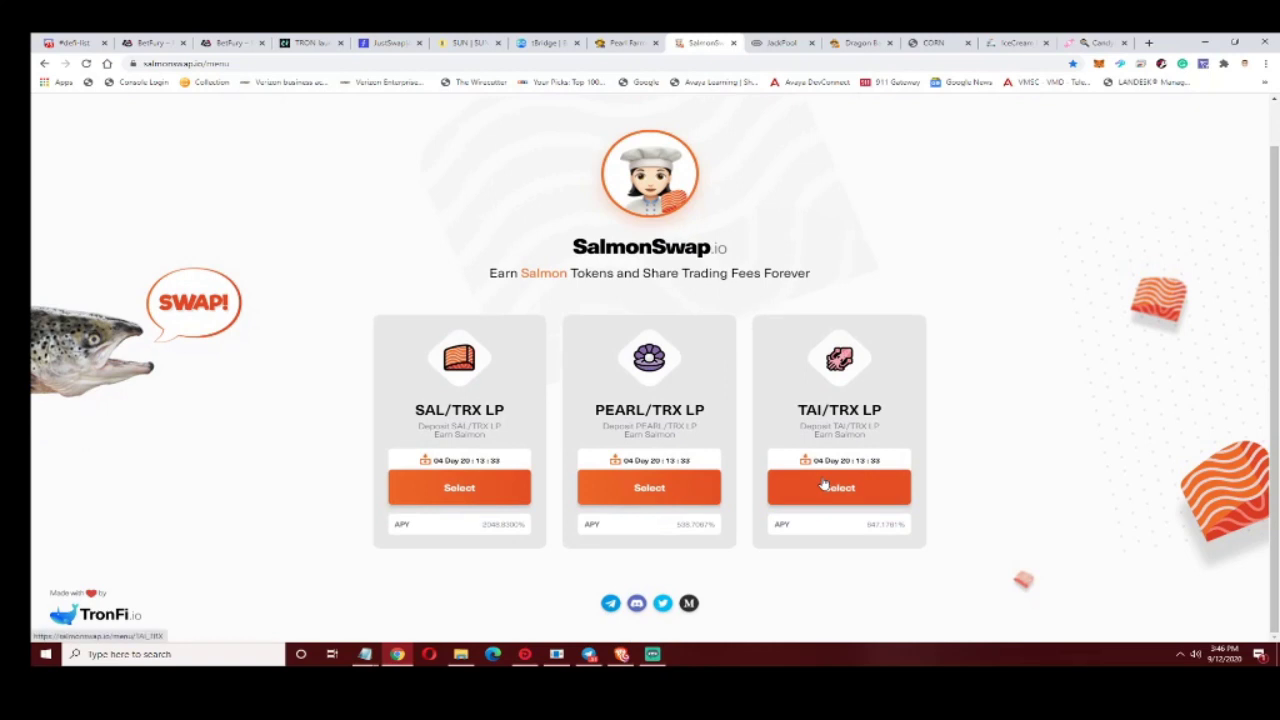
{"action": "scroll", "coordinate": [716, 580], "scroll_direction": "up", "scroll_amount": 1}
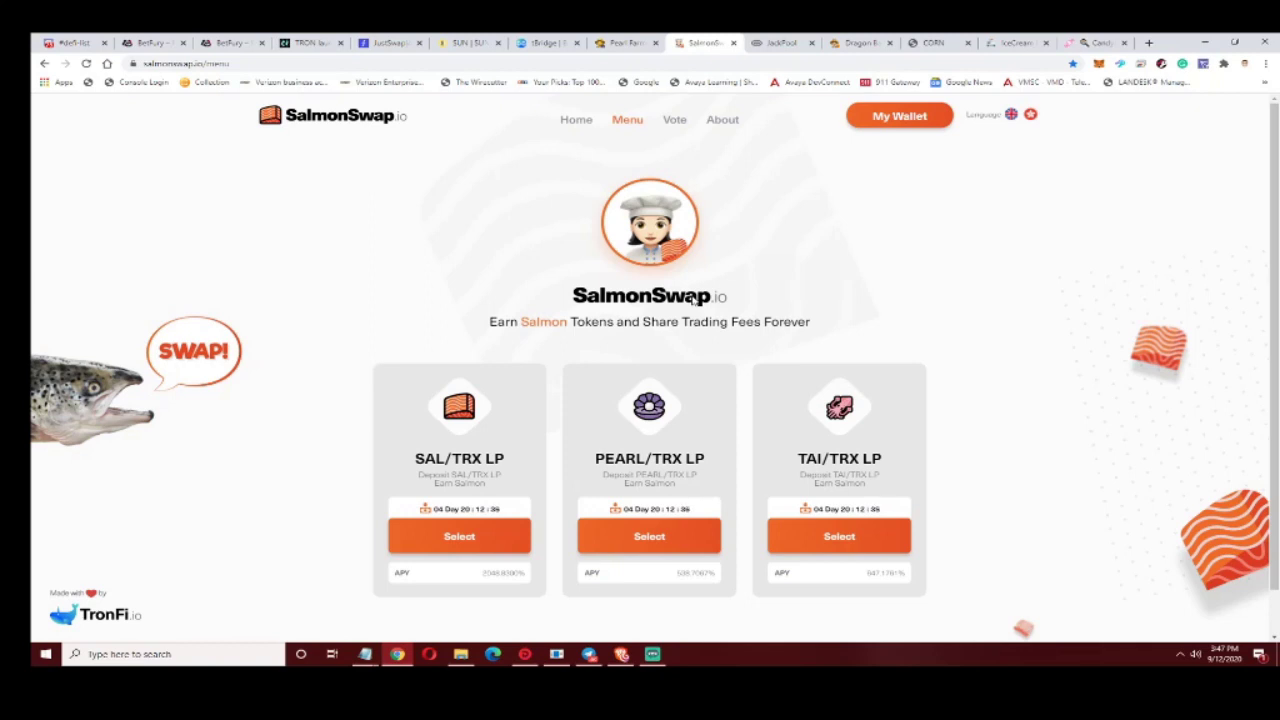
- Switch to the JackPool page and examine the APY and value locked of the USDT-TRX, USDJ-TRX and JFI-TRX pools
{"action": "left_click", "coordinate": [780, 43]}
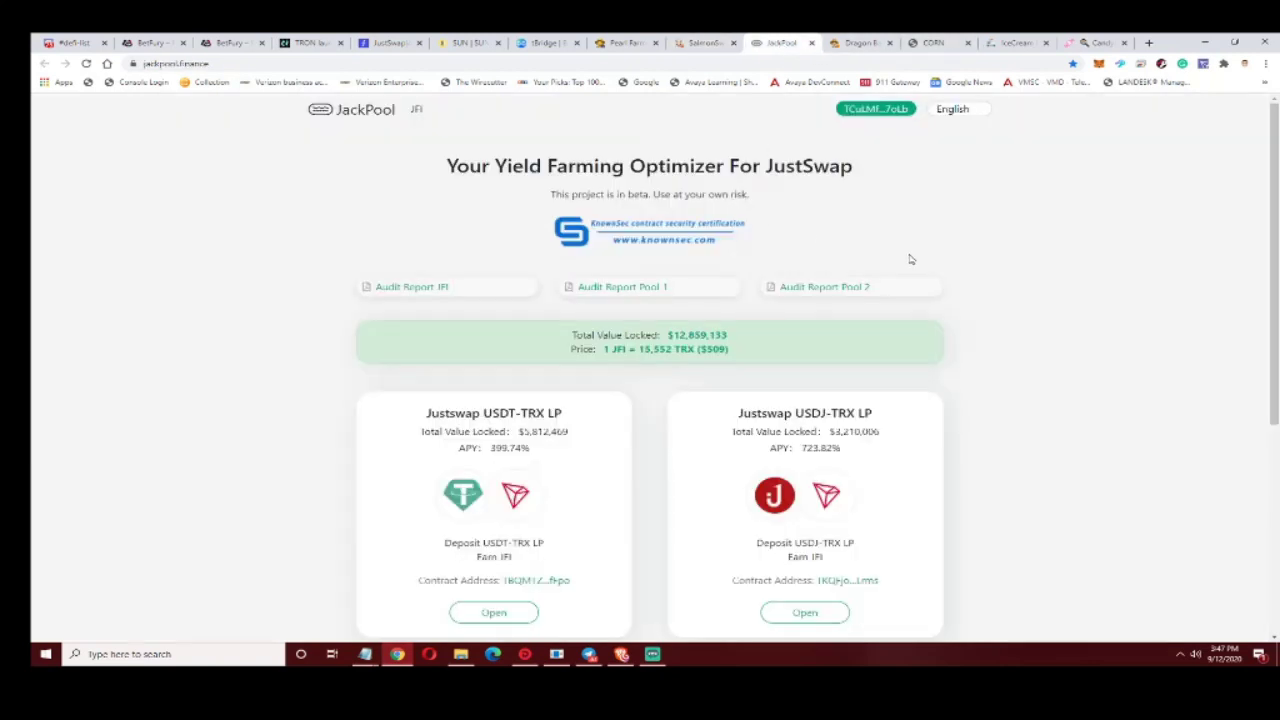
{"action": "scroll", "coordinate": [777, 420], "scroll_direction": "down", "scroll_amount": 2}
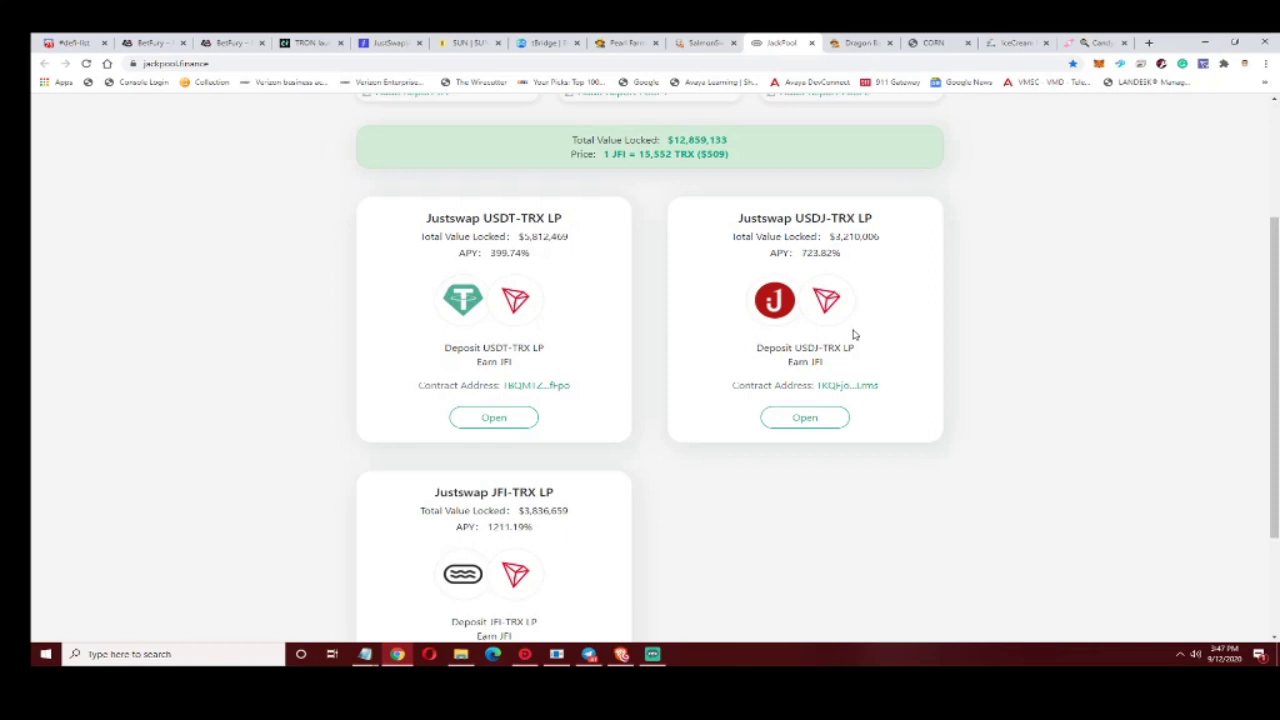
{"action": "scroll", "coordinate": [855, 335], "scroll_direction": "down", "scroll_amount": 3}
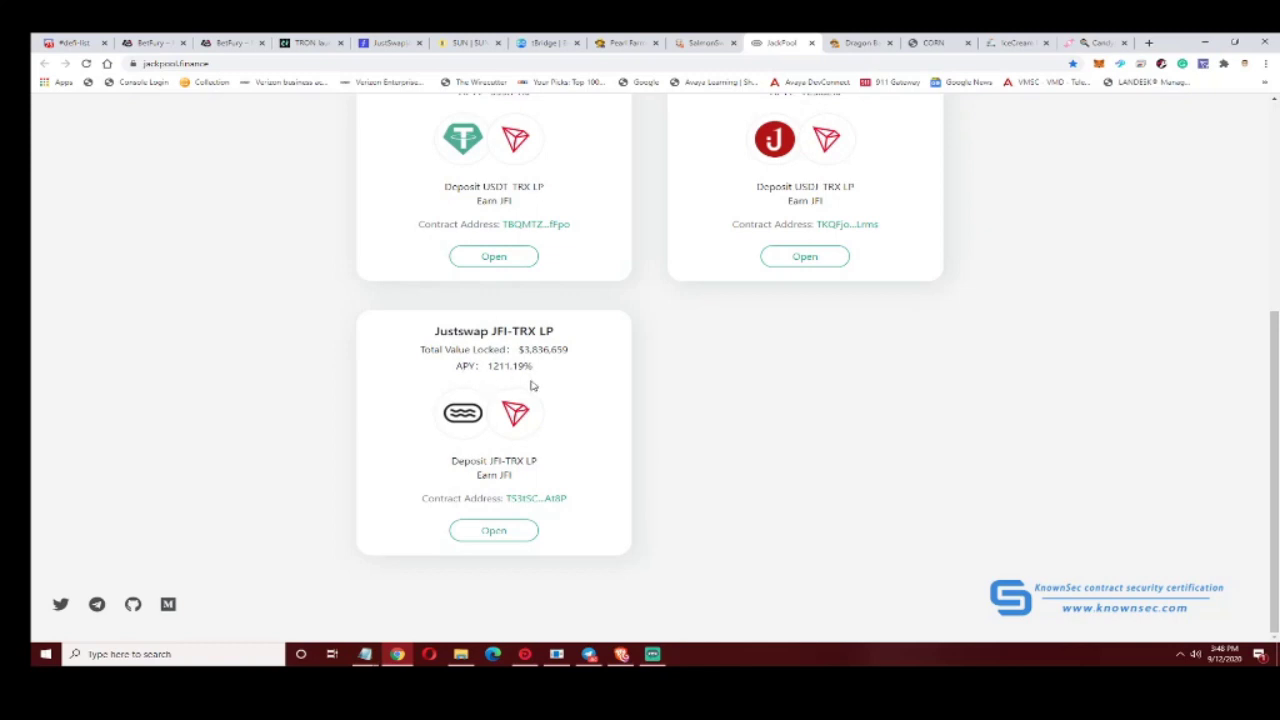
{"action": "scroll", "coordinate": [551, 400], "scroll_direction": "up", "scroll_amount": 2}
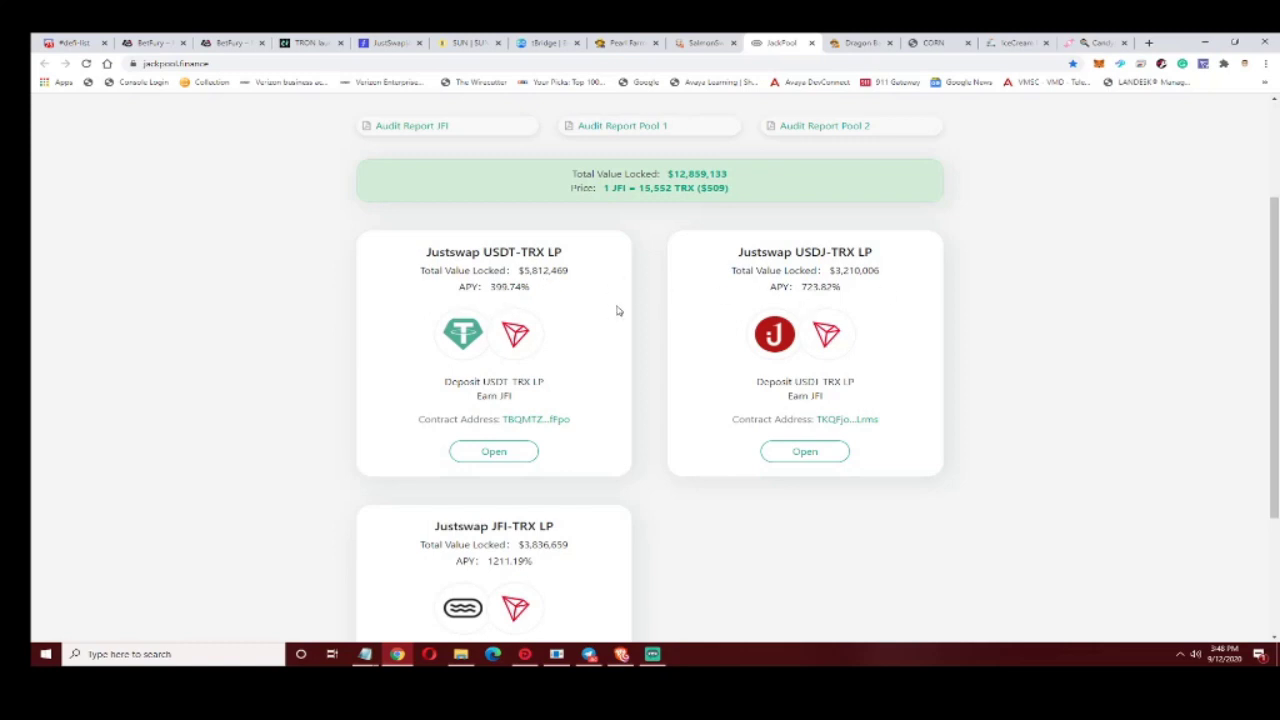
{"action": "scroll", "coordinate": [847, 490], "scroll_direction": "up", "scroll_amount": 2}
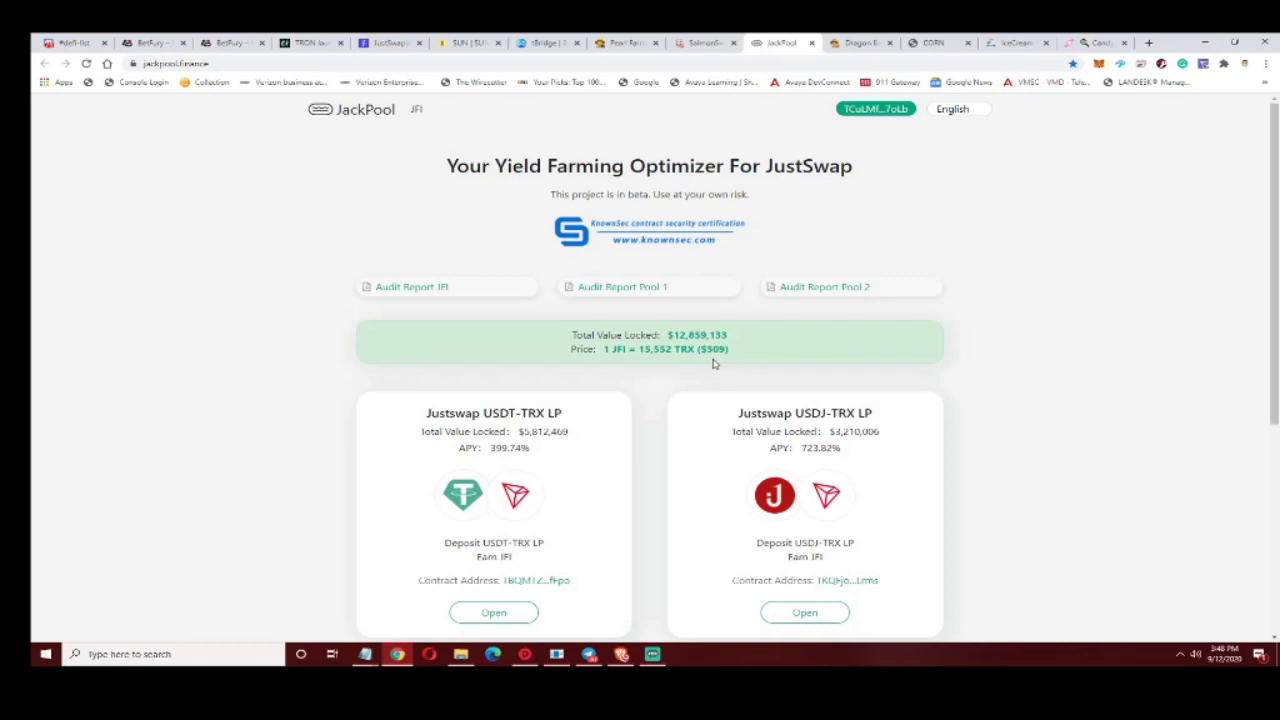
- Switch to the Dragon Ball page and examine the staking stats of every pool down to BALL/TRX LP
{"action": "left_click", "coordinate": [859, 46]}
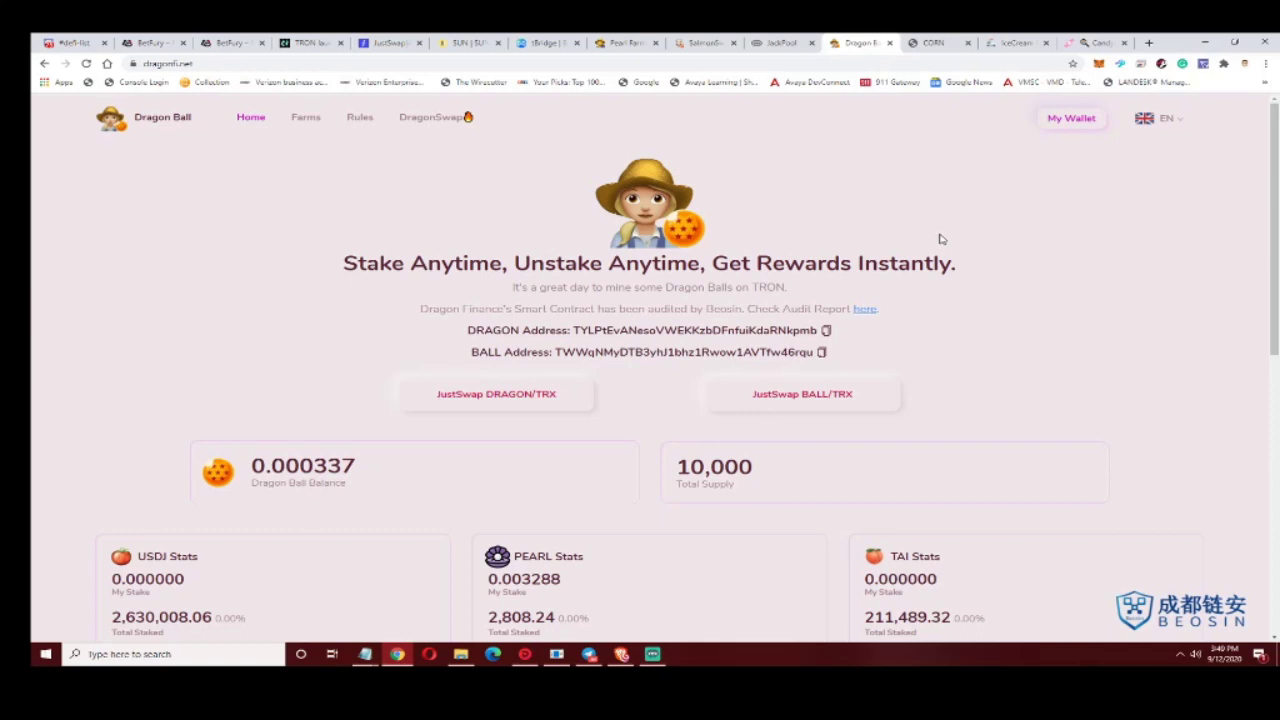
{"action": "scroll", "coordinate": [940, 239], "scroll_direction": "down", "scroll_amount": 2}
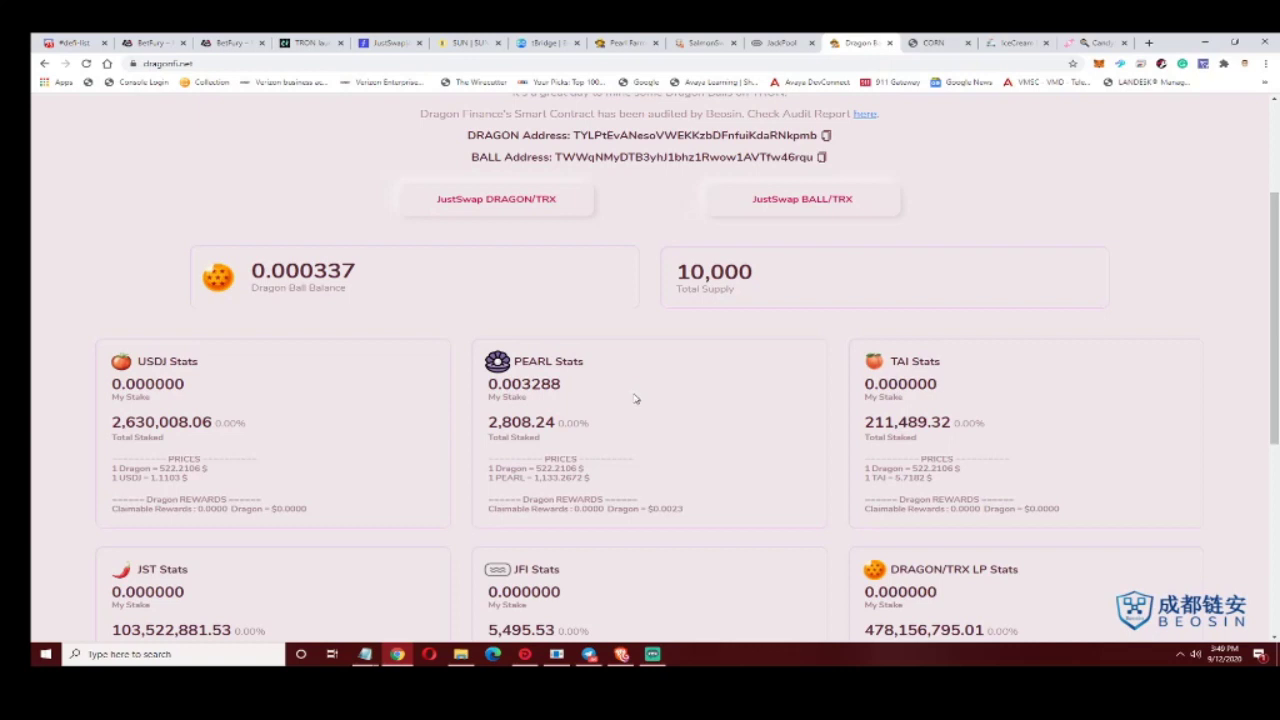
{"action": "scroll", "coordinate": [634, 399], "scroll_direction": "down", "scroll_amount": 1}
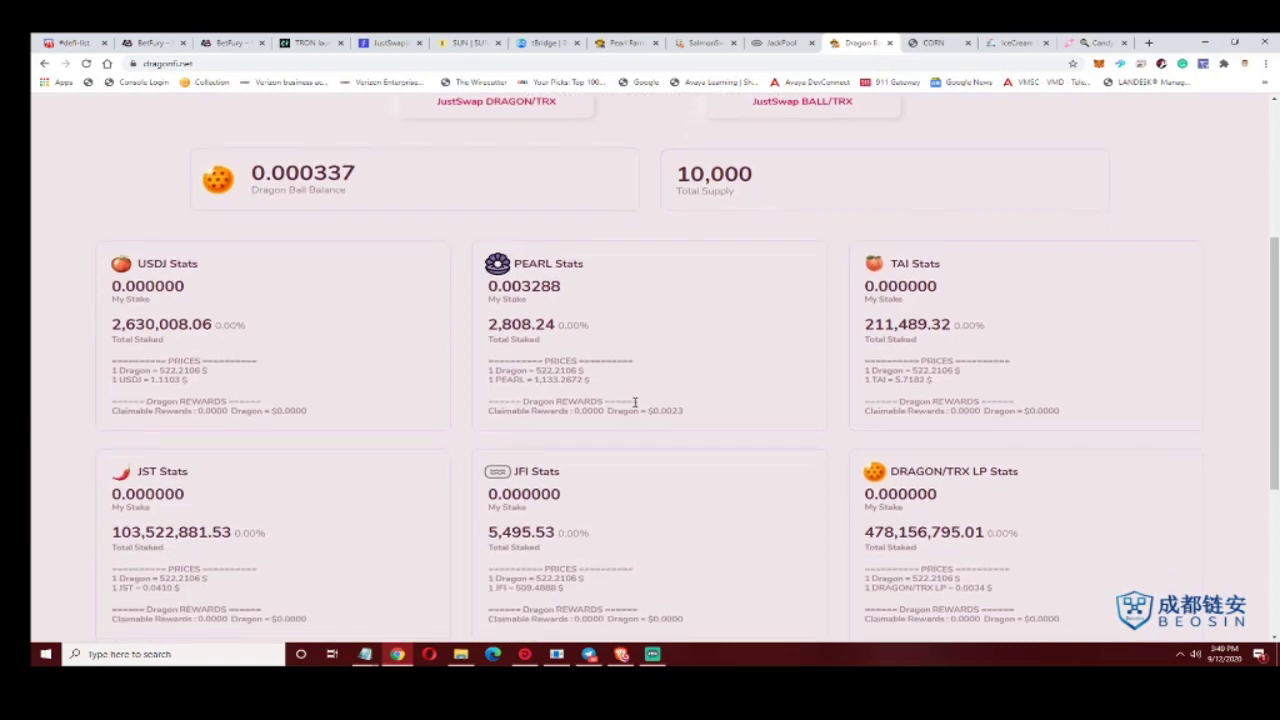
{"action": "scroll", "coordinate": [634, 401], "scroll_direction": "down", "scroll_amount": 1}
{"action": "scroll", "coordinate": [634, 406], "scroll_direction": "down", "scroll_amount": 2}
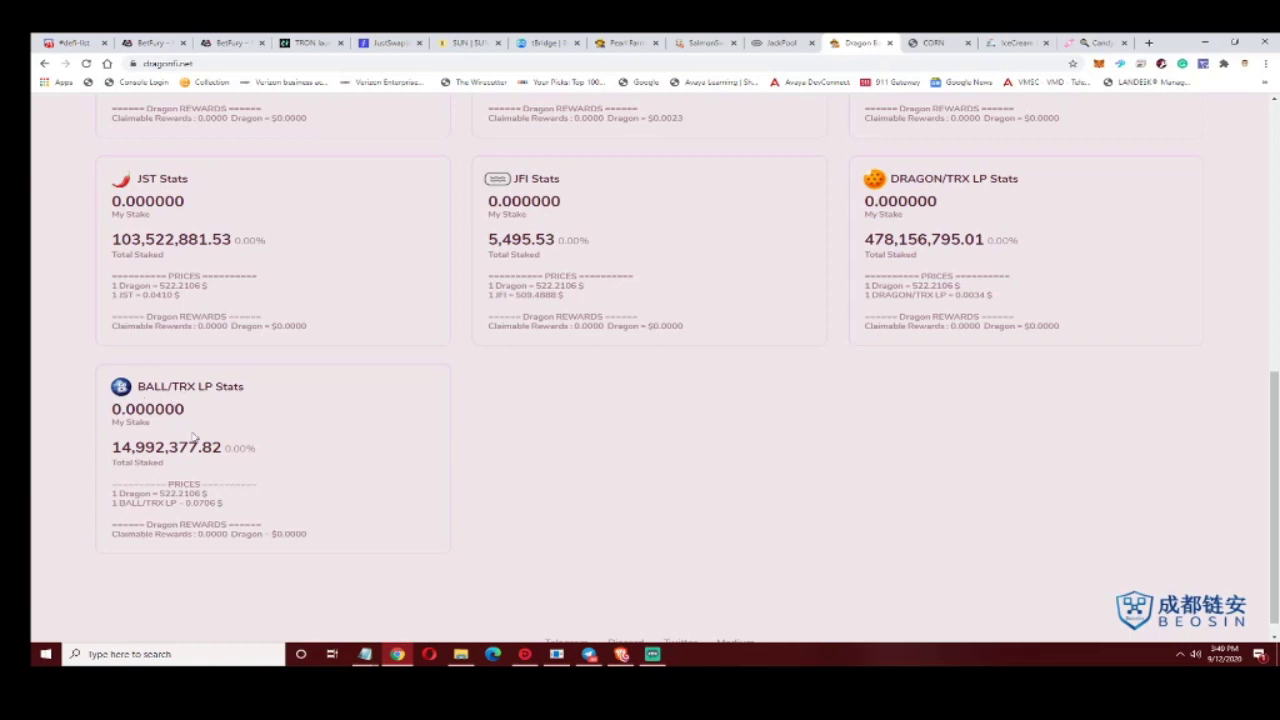
- Examine the Dragon Ball pool stats again, from BALL/TRX LP back to the token addresses and total supply
{"action": "scroll", "coordinate": [433, 500], "scroll_direction": "up", "scroll_amount": 1}
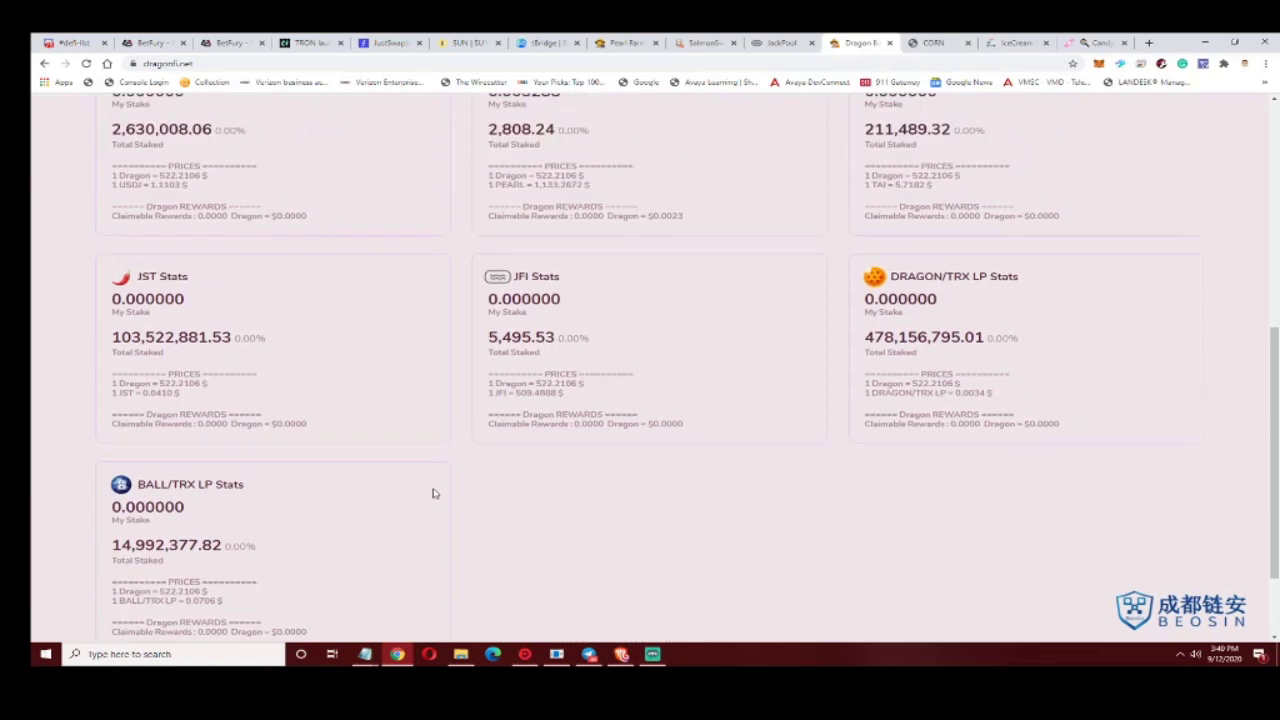
{"action": "scroll", "coordinate": [980, 590], "scroll_direction": "up", "scroll_amount": 2}
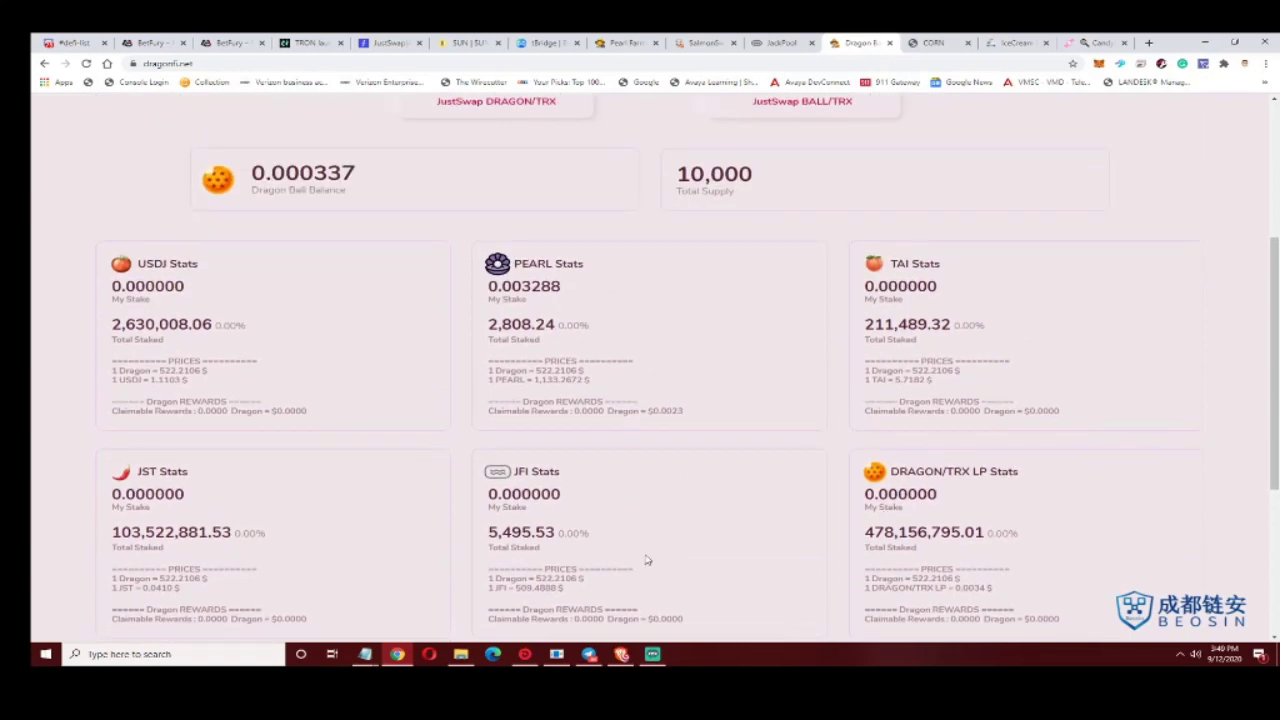
{"action": "scroll", "coordinate": [663, 466], "scroll_direction": "down", "scroll_amount": 2}
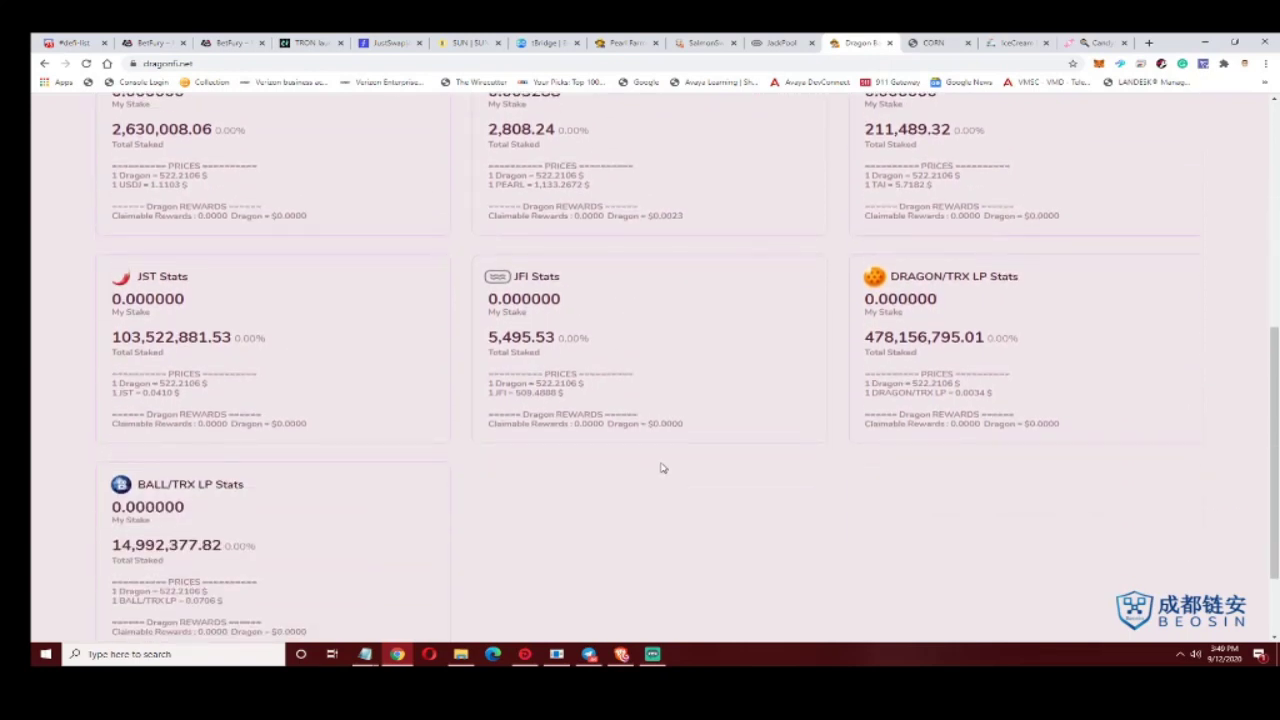
{"action": "scroll", "coordinate": [663, 466], "scroll_direction": "up", "scroll_amount": 2}
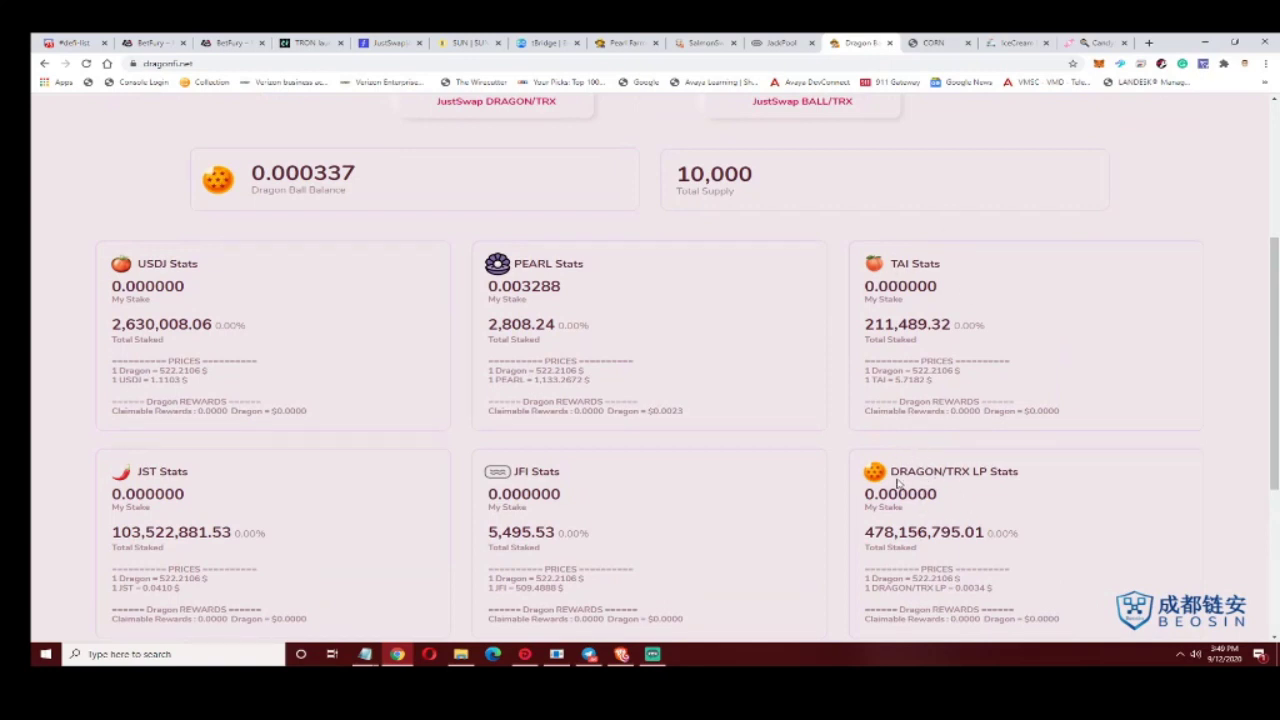
{"action": "scroll", "coordinate": [889, 471], "scroll_direction": "up", "scroll_amount": 1}
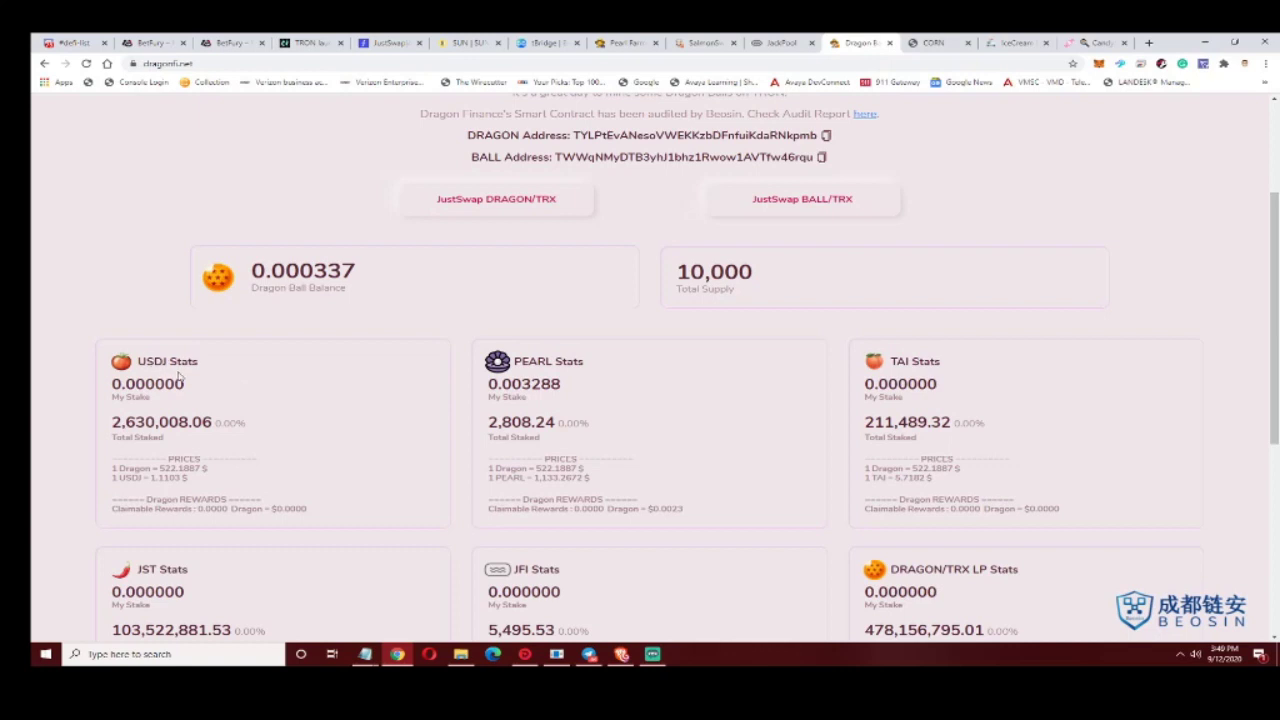
{"action": "scroll", "coordinate": [670, 415], "scroll_direction": "down", "scroll_amount": 1}
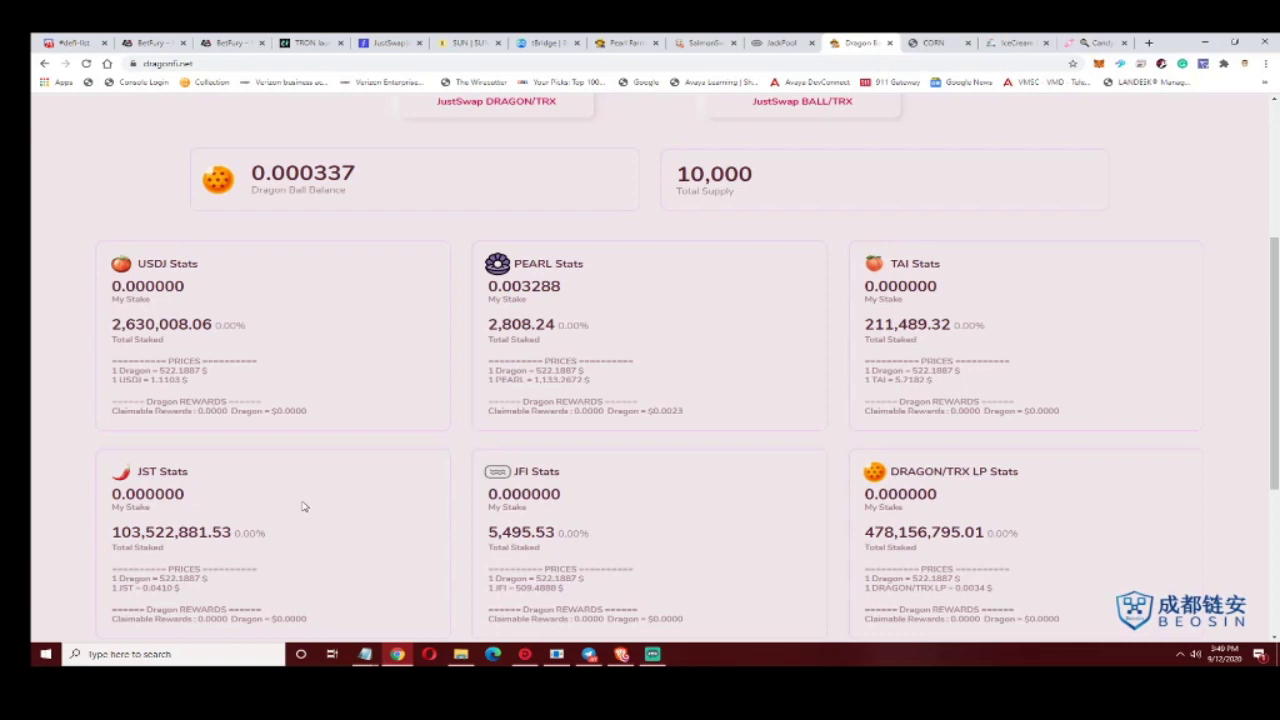
{"action": "scroll", "coordinate": [385, 515], "scroll_direction": "up", "scroll_amount": 2}
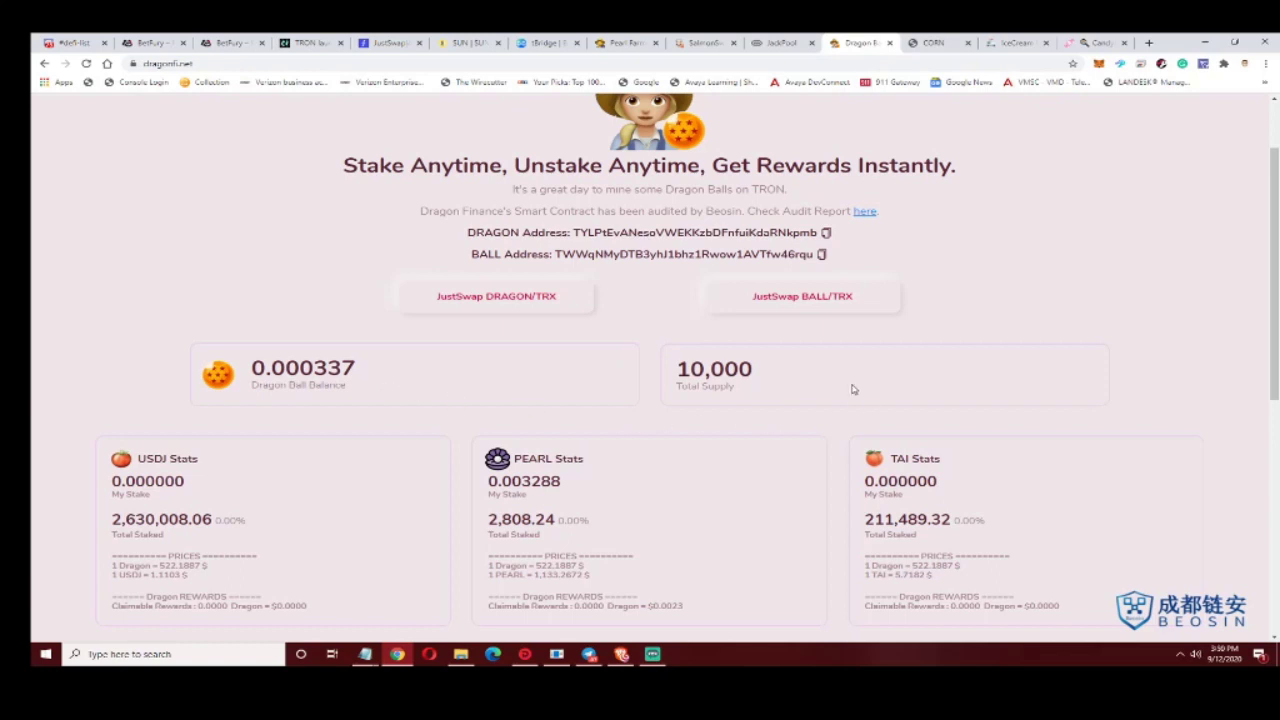
{"action": "scroll", "coordinate": [880, 413], "scroll_direction": "up", "scroll_amount": 1}
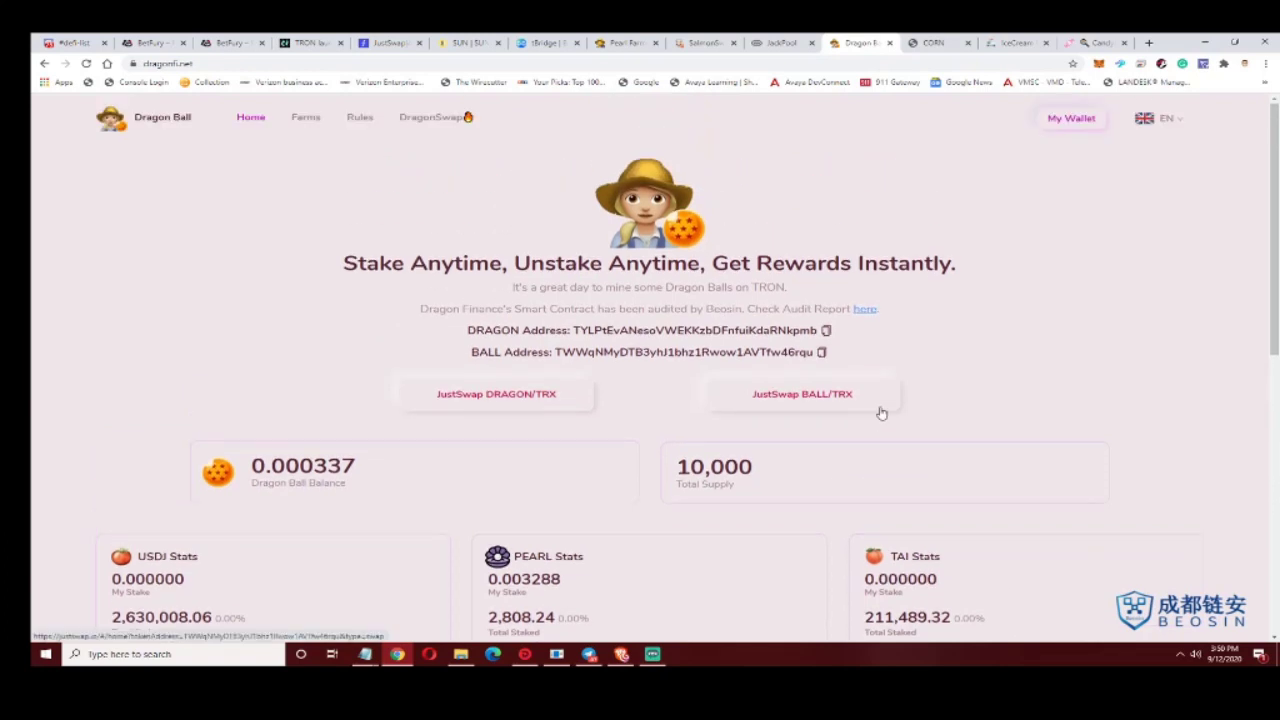
- Switch to the CORN page and examine its Mojito Bar, JST Farm and ANK Farm offers
{"action": "left_click", "coordinate": [935, 43]}
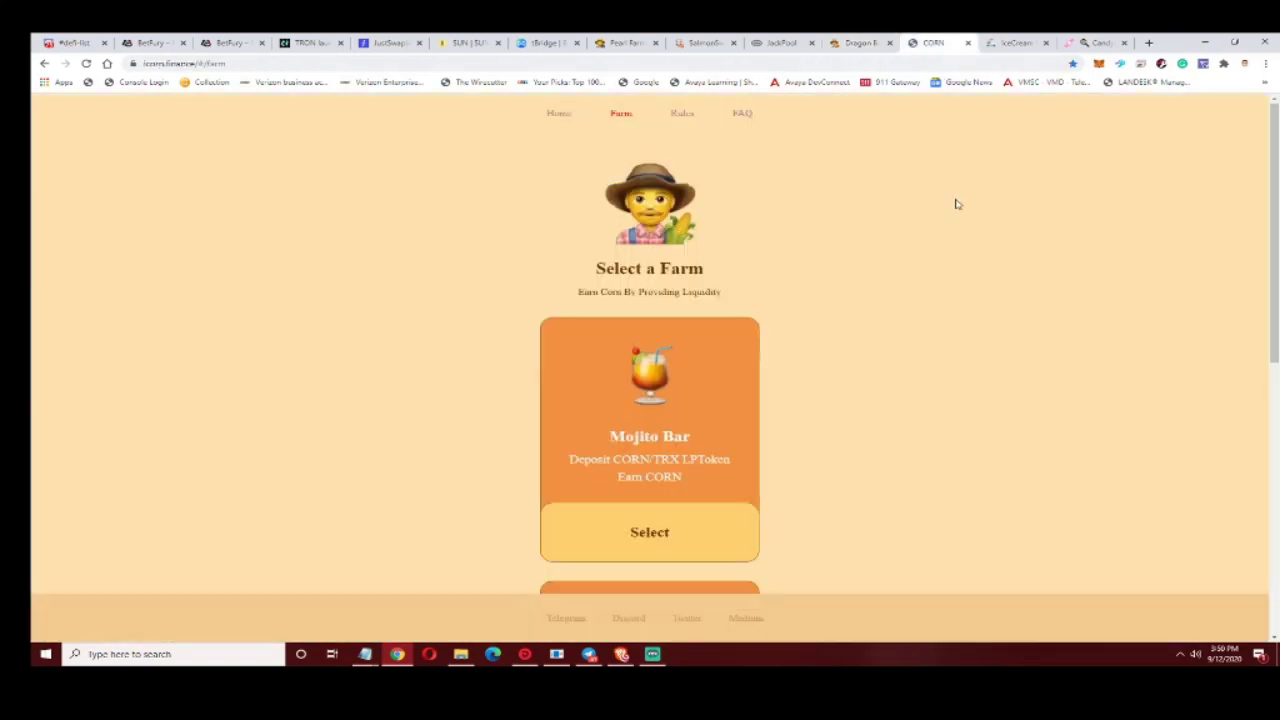
{"action": "scroll", "coordinate": [808, 290], "scroll_direction": "down", "scroll_amount": 2}
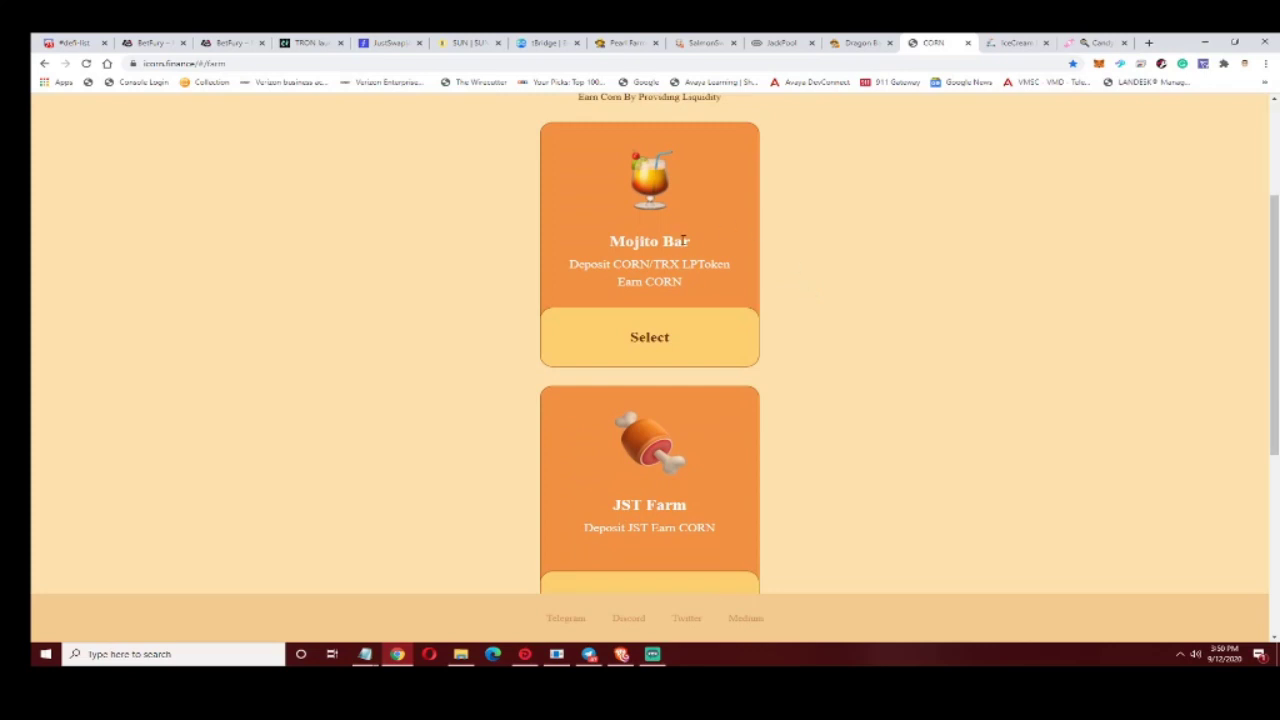
{"action": "scroll", "coordinate": [700, 288], "scroll_direction": "down", "scroll_amount": 2}
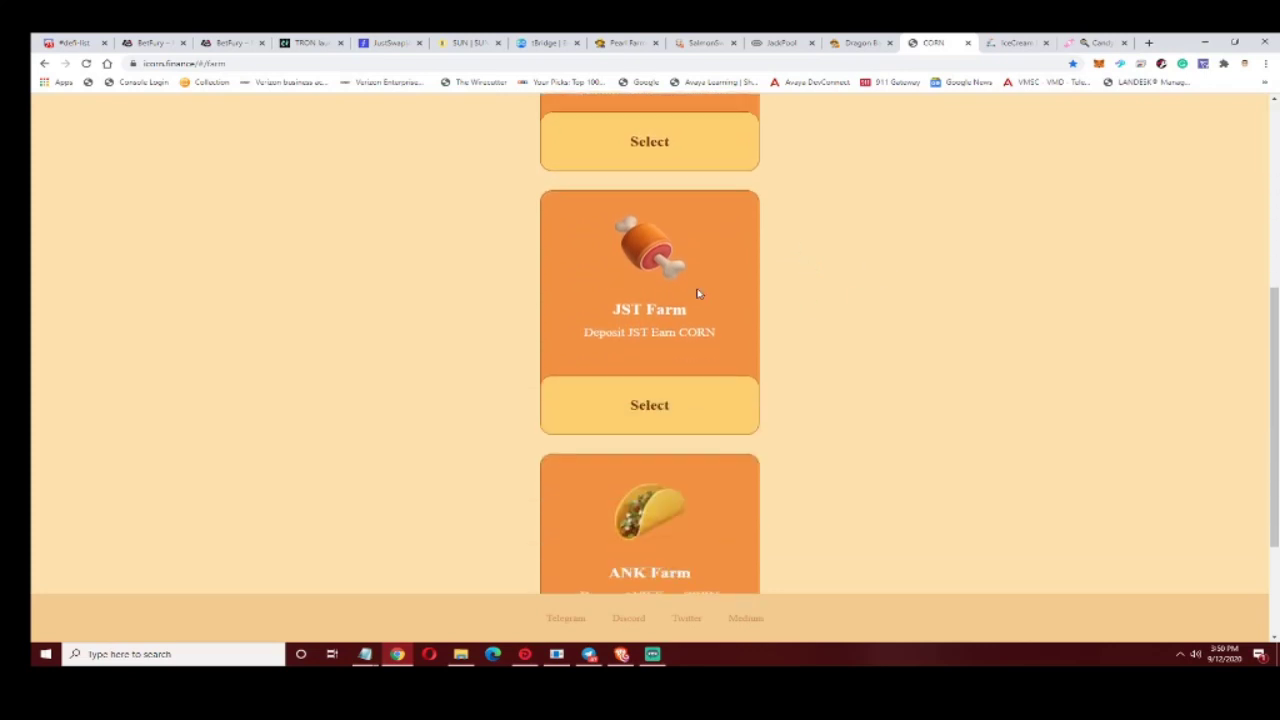
{"action": "scroll", "coordinate": [929, 337], "scroll_direction": "down", "scroll_amount": 2}
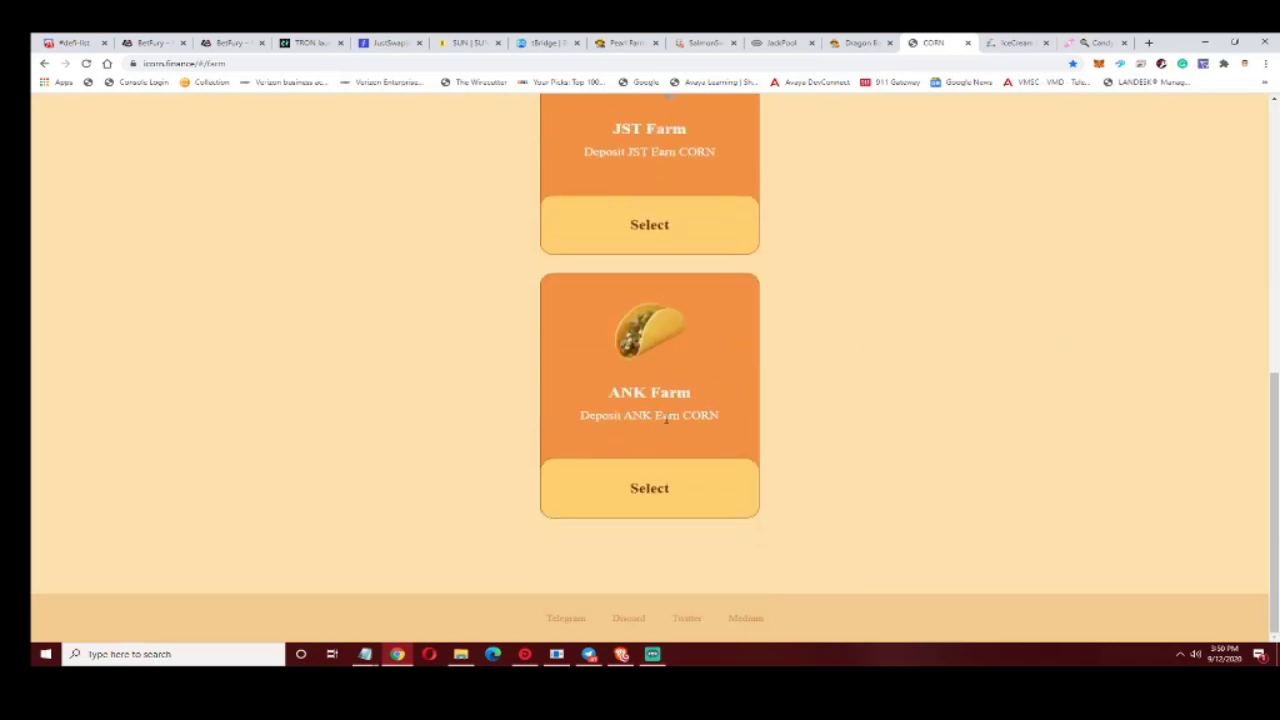
{"action": "scroll", "coordinate": [935, 393], "scroll_direction": "up", "scroll_amount": 5}
{"action": "left_click", "coordinate": [1008, 44]}
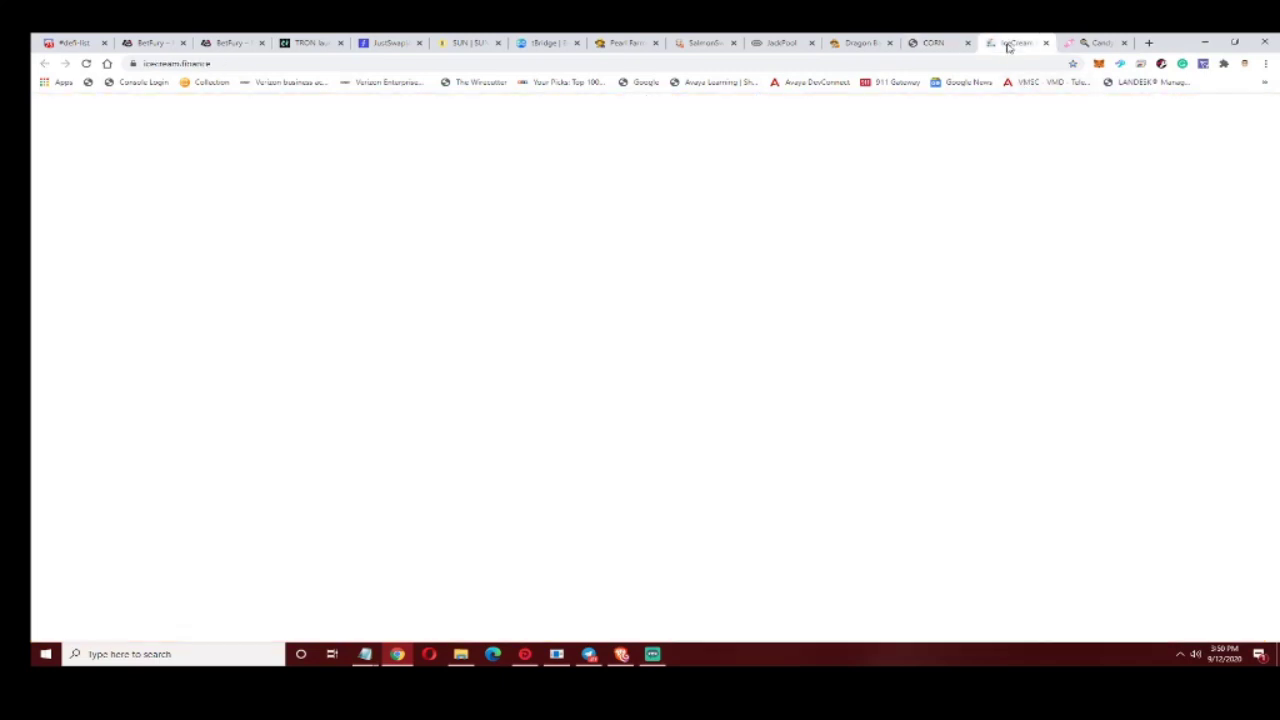
{"action": "left_click", "coordinate": [936, 43]}
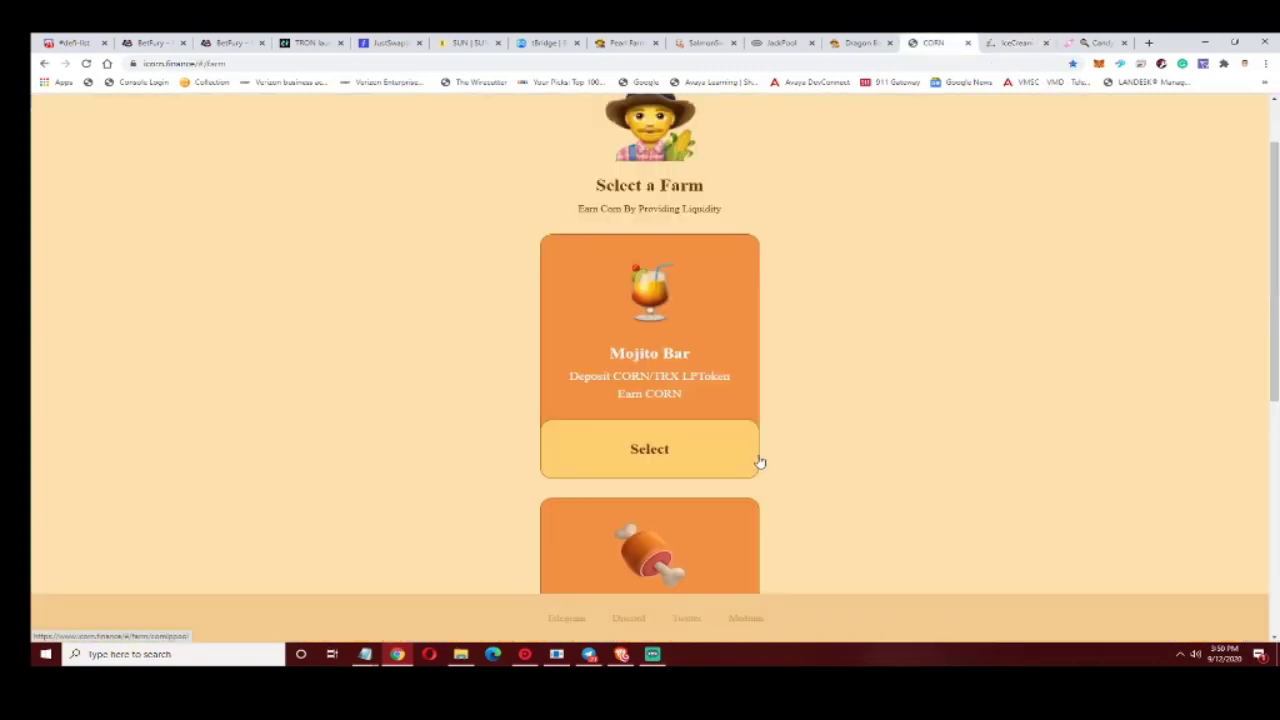
{"action": "scroll", "coordinate": [923, 410], "scroll_direction": "down", "scroll_amount": 1}
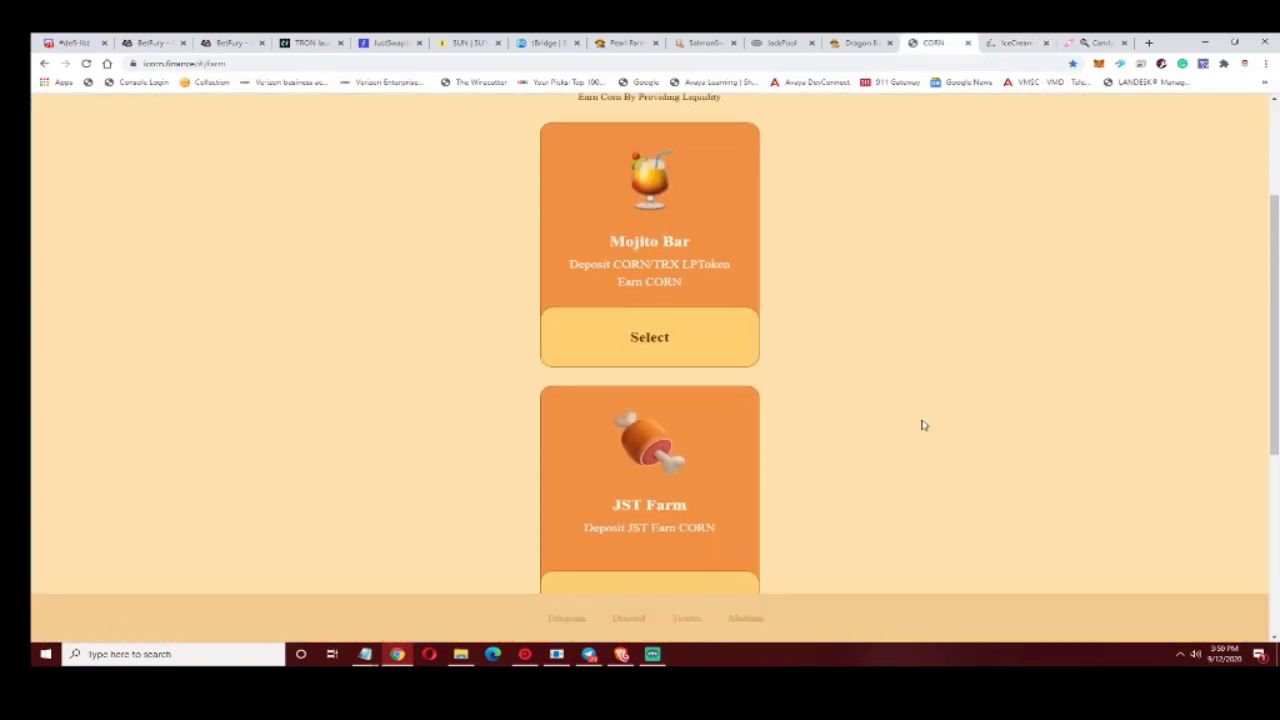
{"action": "scroll", "coordinate": [923, 425], "scroll_direction": "down", "scroll_amount": 3}
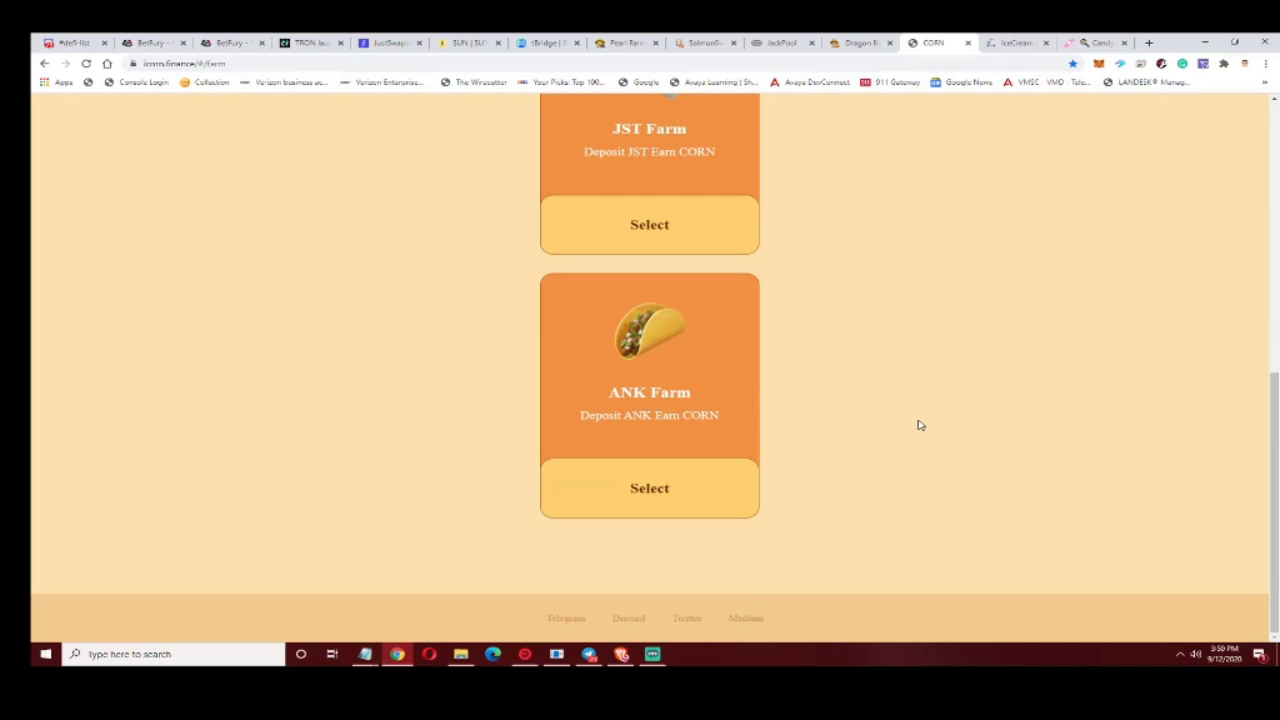
{"action": "scroll", "coordinate": [920, 425], "scroll_direction": "up", "scroll_amount": 5}
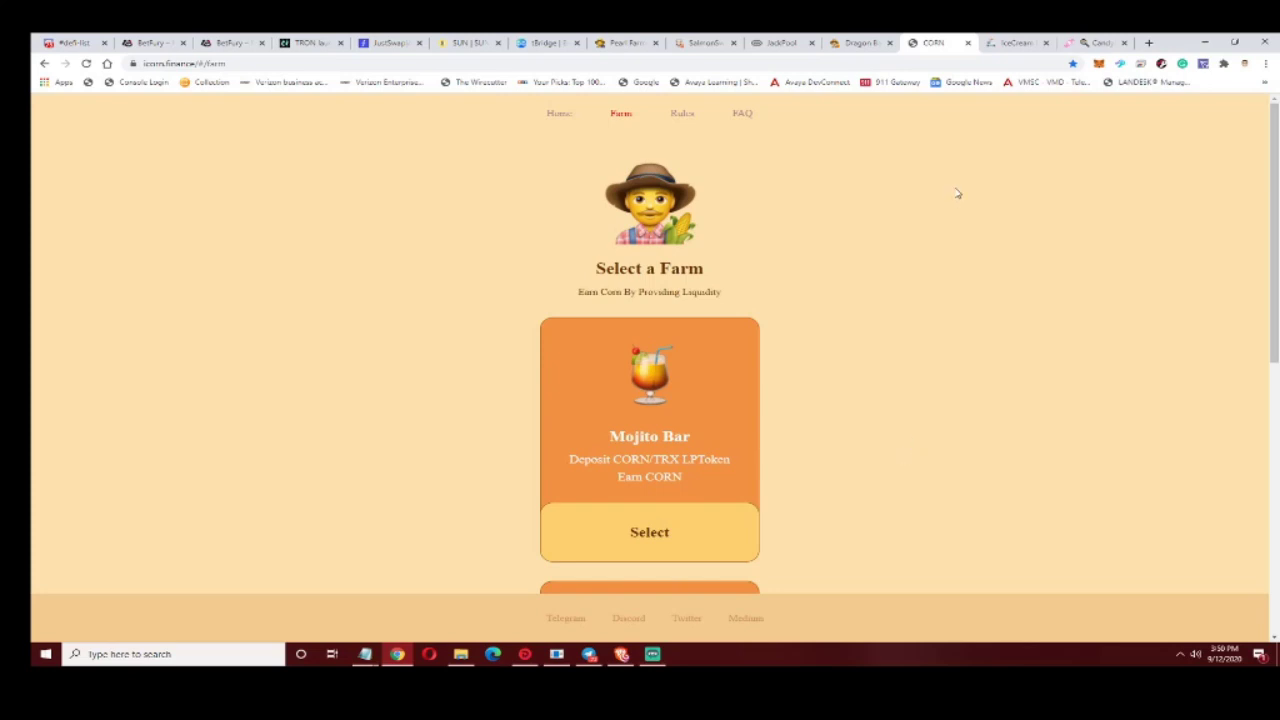
- Switch to the IceCream Finance page, view its list of farms and close the page
{"action": "left_click", "coordinate": [1016, 44]}
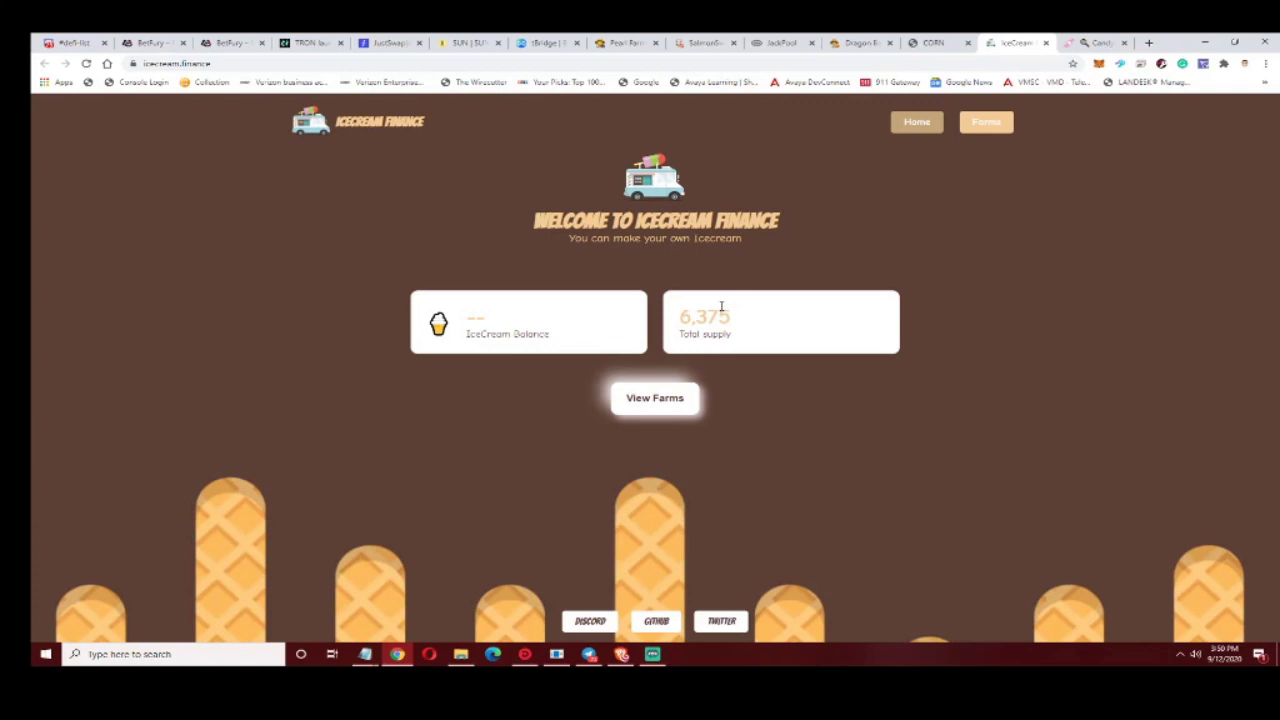
{"action": "left_click", "coordinate": [663, 397]}
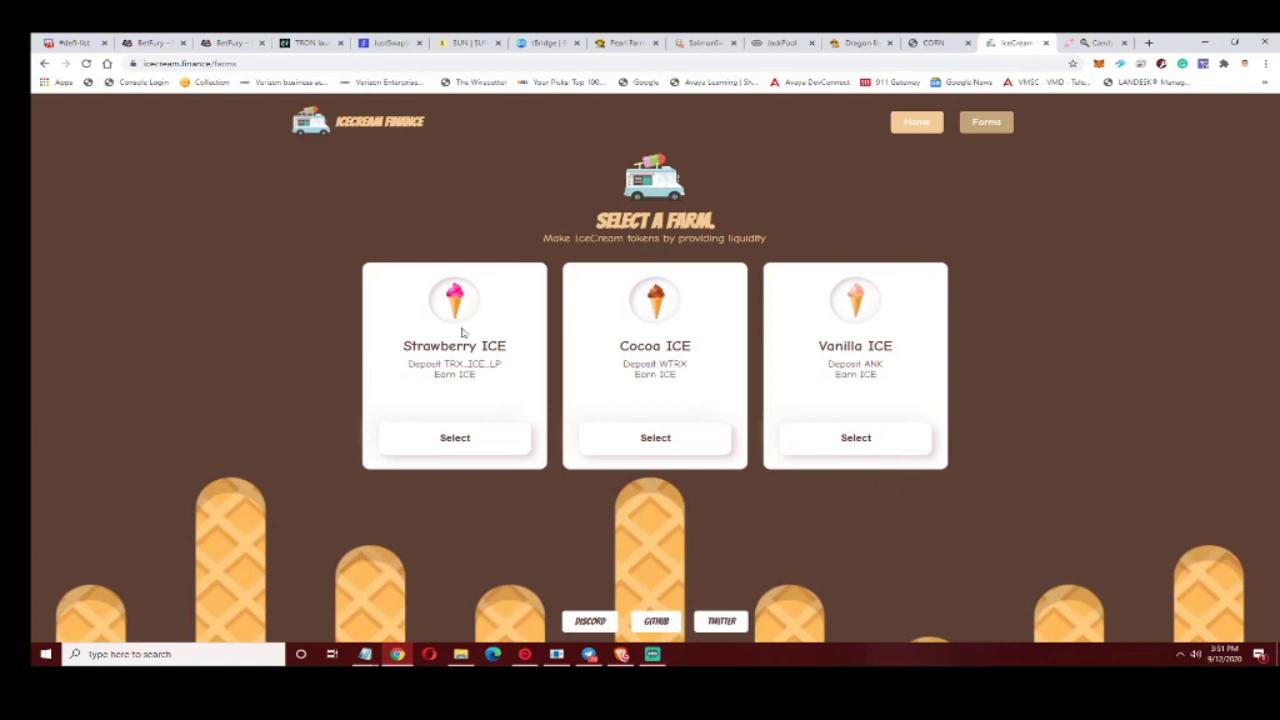
{"action": "left_click", "coordinate": [1046, 43]}
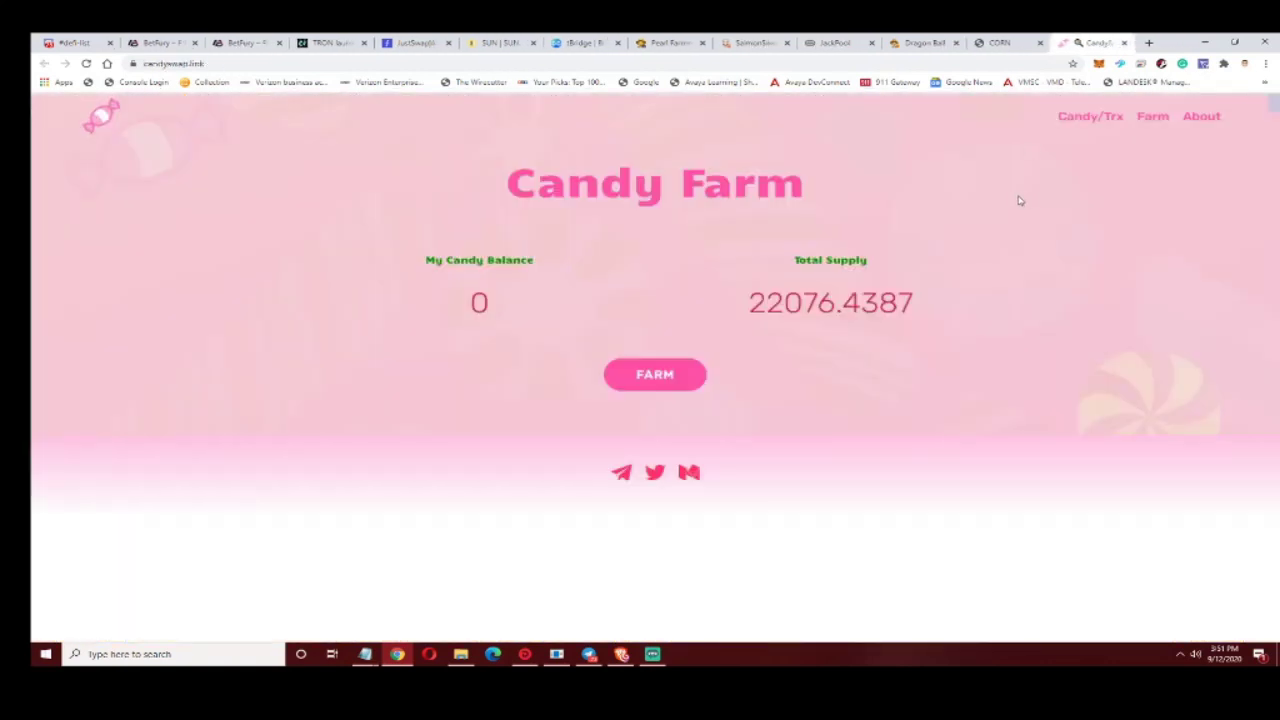
- View the farms offered by Candy Farm, and close the Candy Farm and CORN pages
{"action": "left_click", "coordinate": [656, 376]}
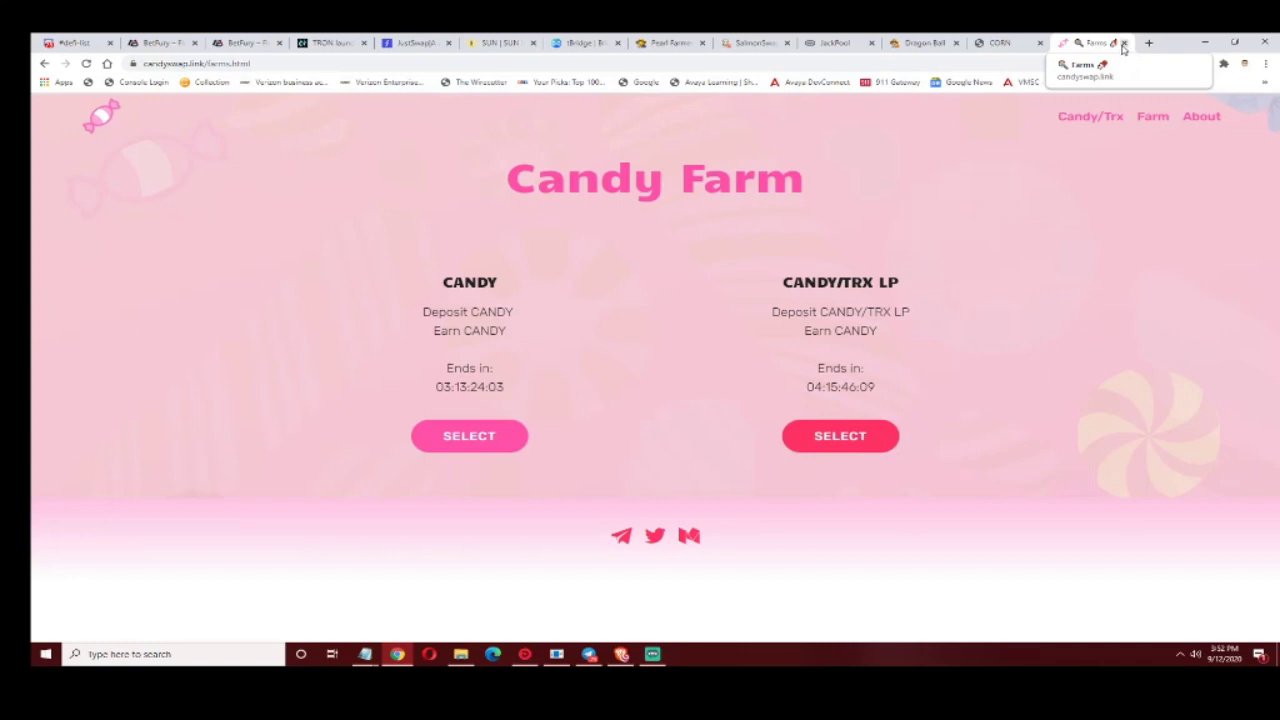
{"action": "left_click", "coordinate": [1124, 43]}
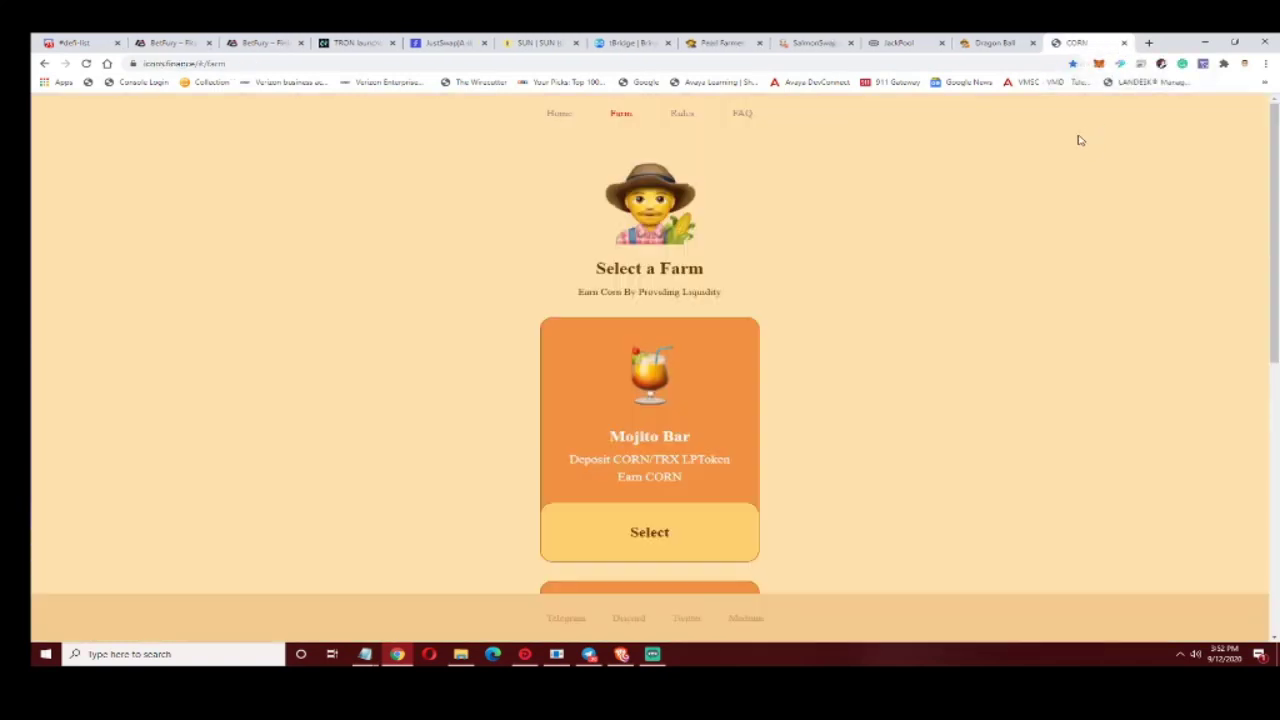
{"action": "left_click", "coordinate": [1124, 43]}
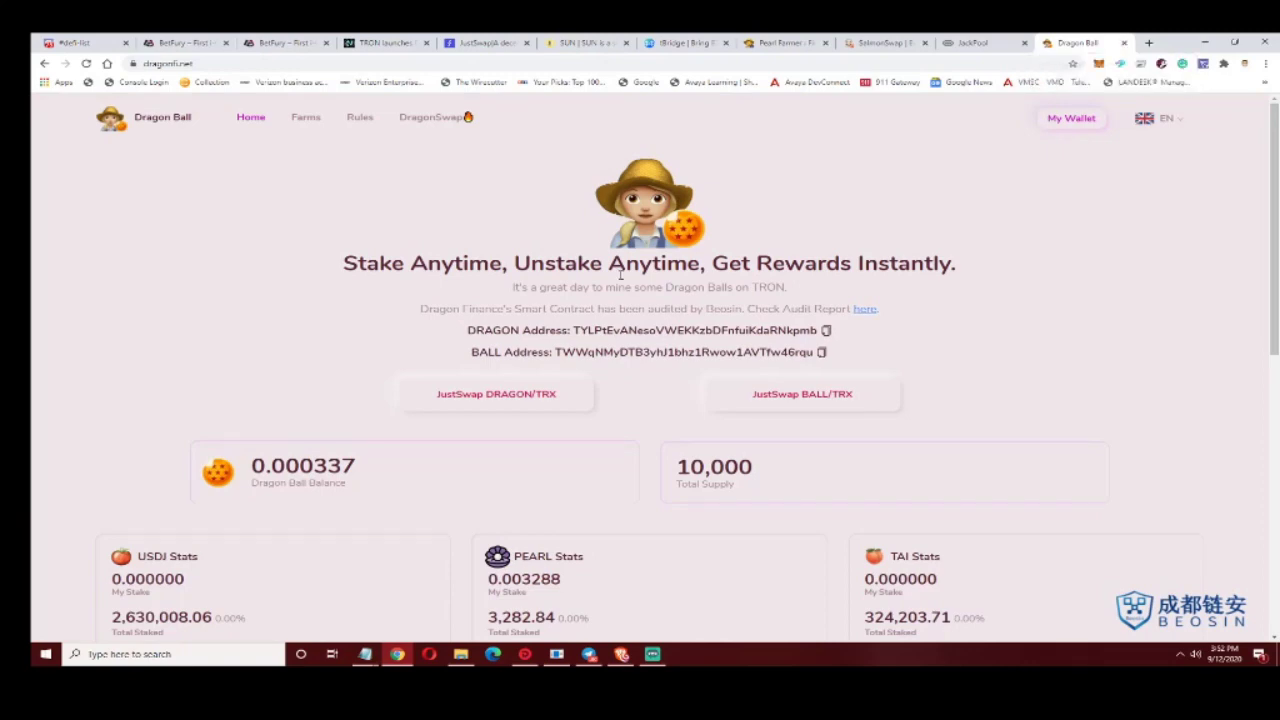
- Look over the Dragon Ball home page and open the PEARL farm from its list of farms
{"action": "scroll", "coordinate": [572, 393], "scroll_direction": "down", "scroll_amount": 2}
{"action": "scroll", "coordinate": [600, 390], "scroll_direction": "down", "scroll_amount": 1}
{"action": "scroll", "coordinate": [600, 370], "scroll_direction": "up", "scroll_amount": 3}
{"action": "left_click", "coordinate": [307, 118]}
{"action": "scroll", "coordinate": [494, 283], "scroll_direction": "down", "scroll_amount": 3}
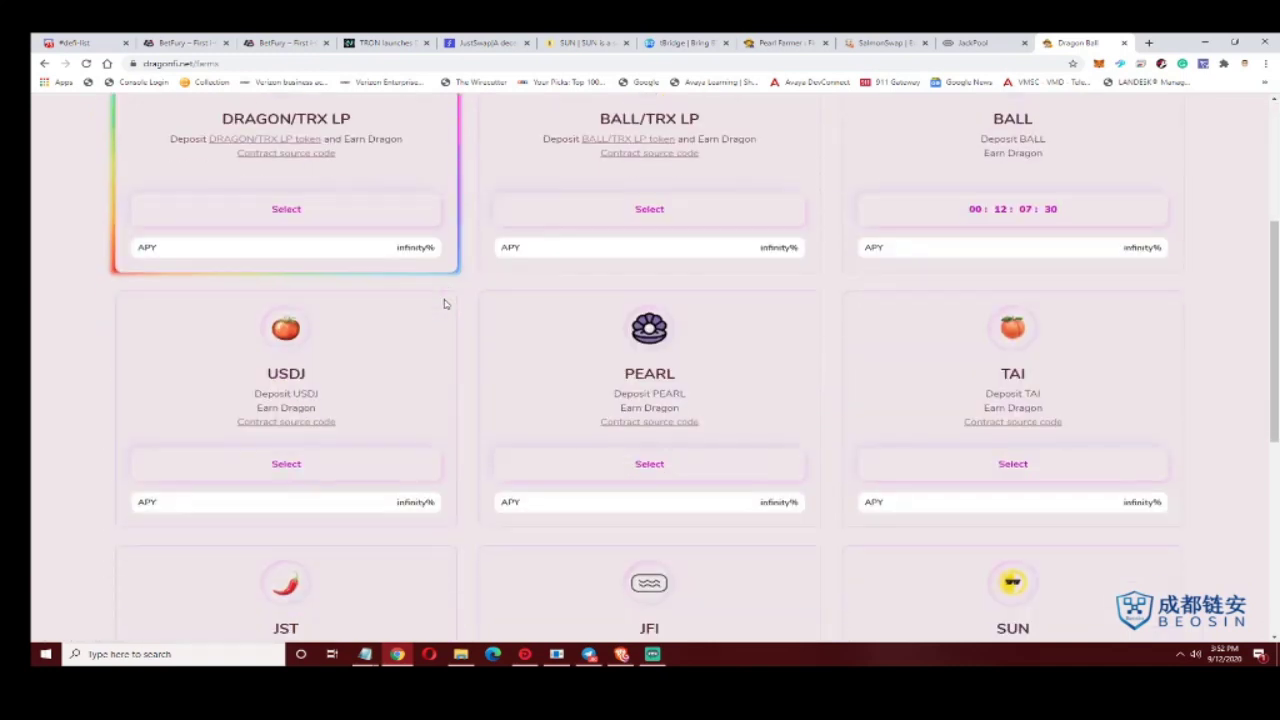
{"action": "left_click", "coordinate": [641, 466]}
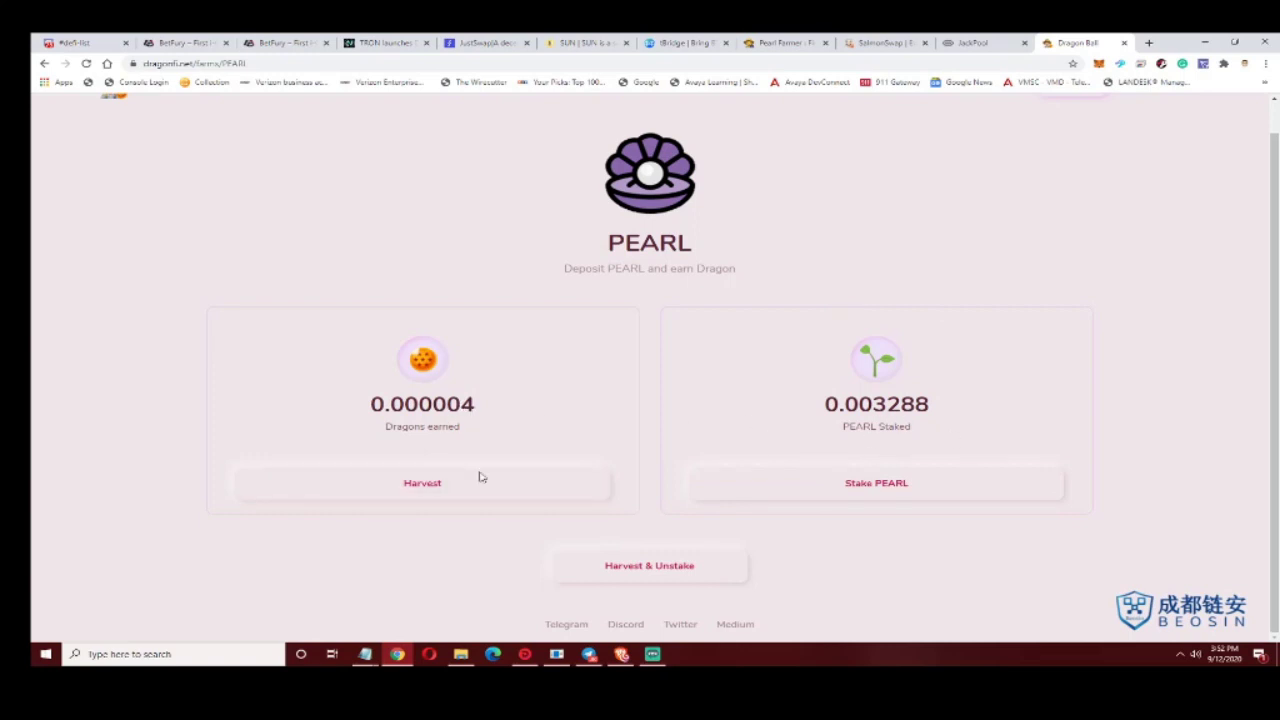
- Harvest the Dragons earned in the PEARL farm and check the bandwidth and energy in the TRON wallet
{"action": "left_click", "coordinate": [409, 488]}
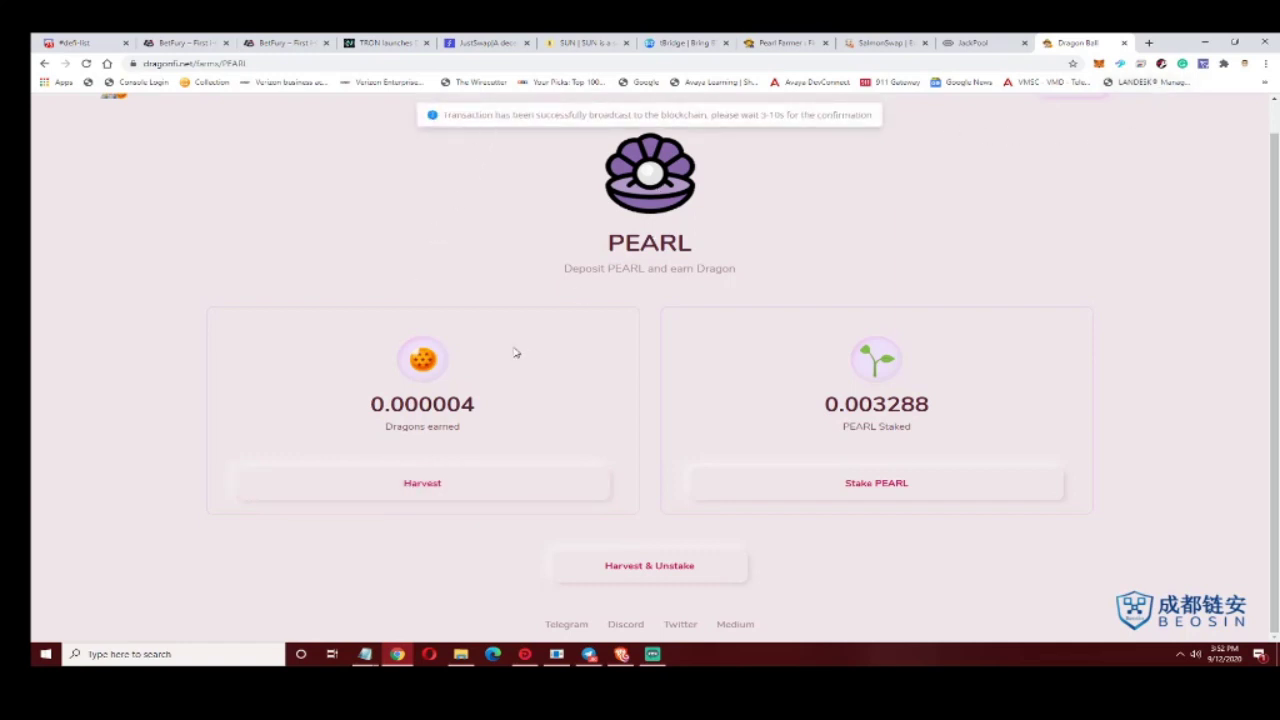
{"action": "left_click", "coordinate": [1203, 63]}
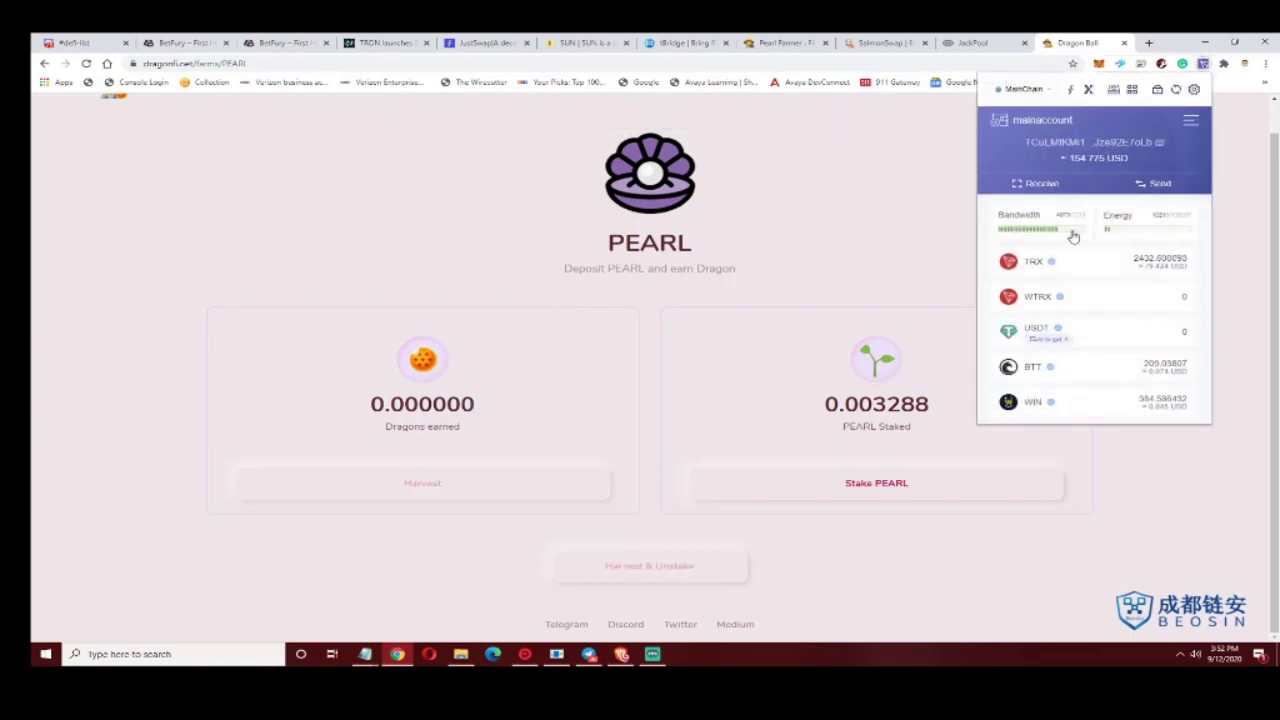
{"action": "left_click", "coordinate": [795, 207]}
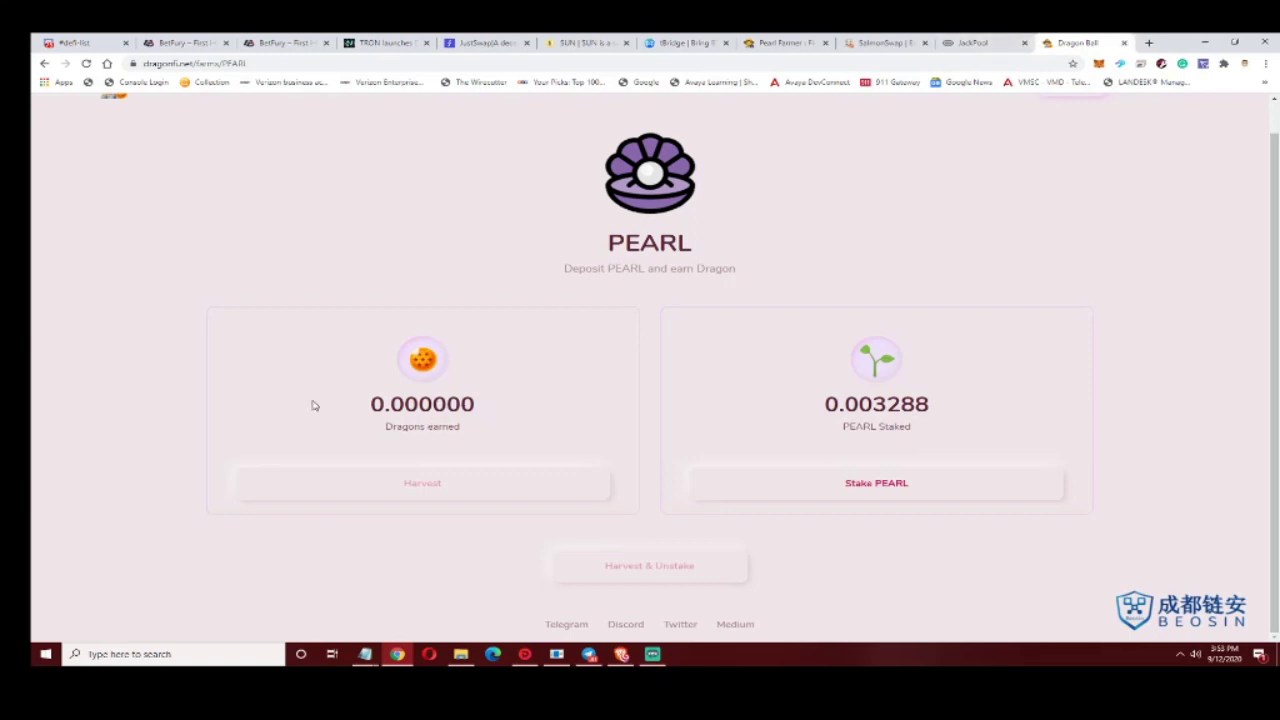
- Close the Dragon Ball, SalmonSwap, Pearl Farm, tBridge and SUN pages, keeping JackPool open
{"action": "left_click", "coordinate": [1124, 44]}
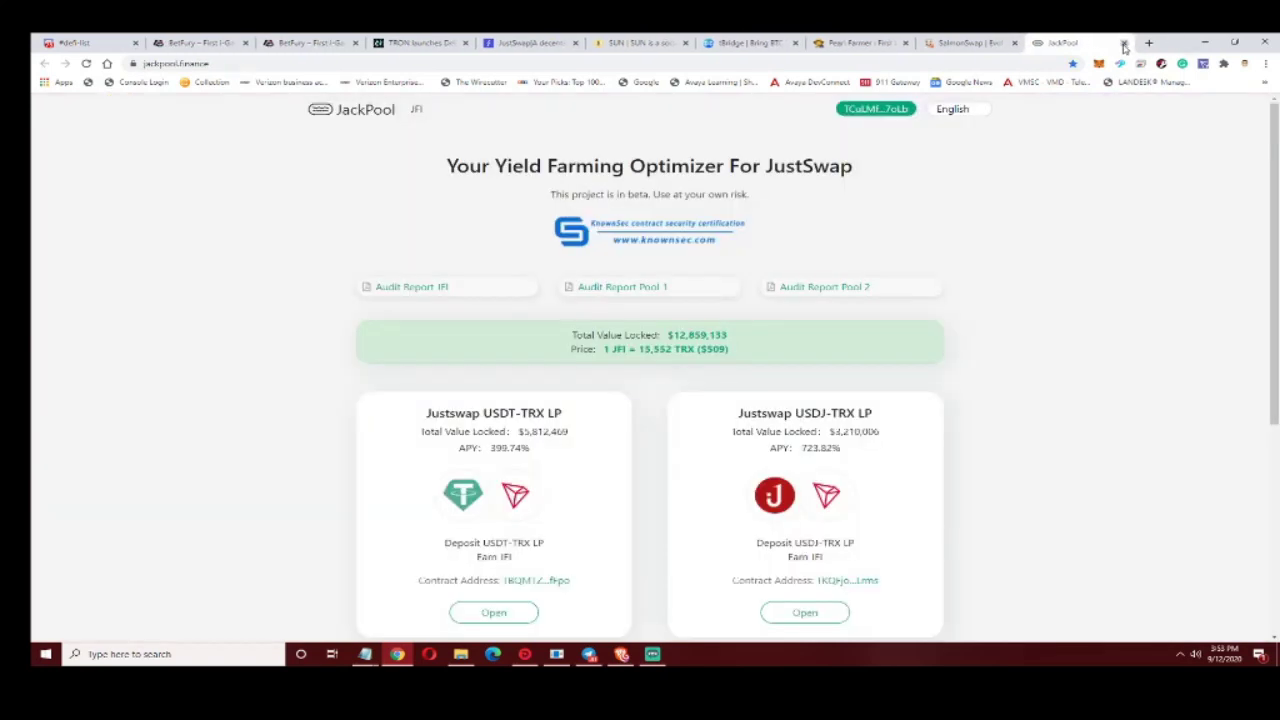
{"action": "left_click", "coordinate": [963, 44]}
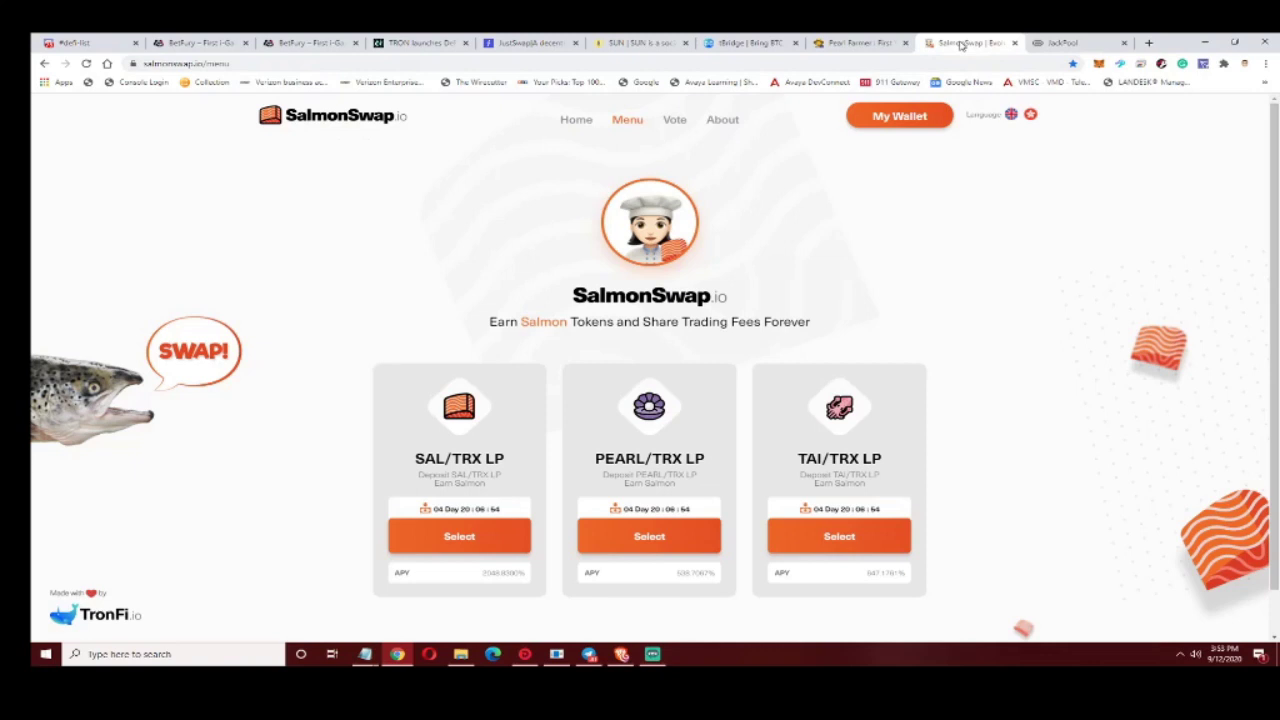
{"action": "left_click", "coordinate": [1014, 43]}
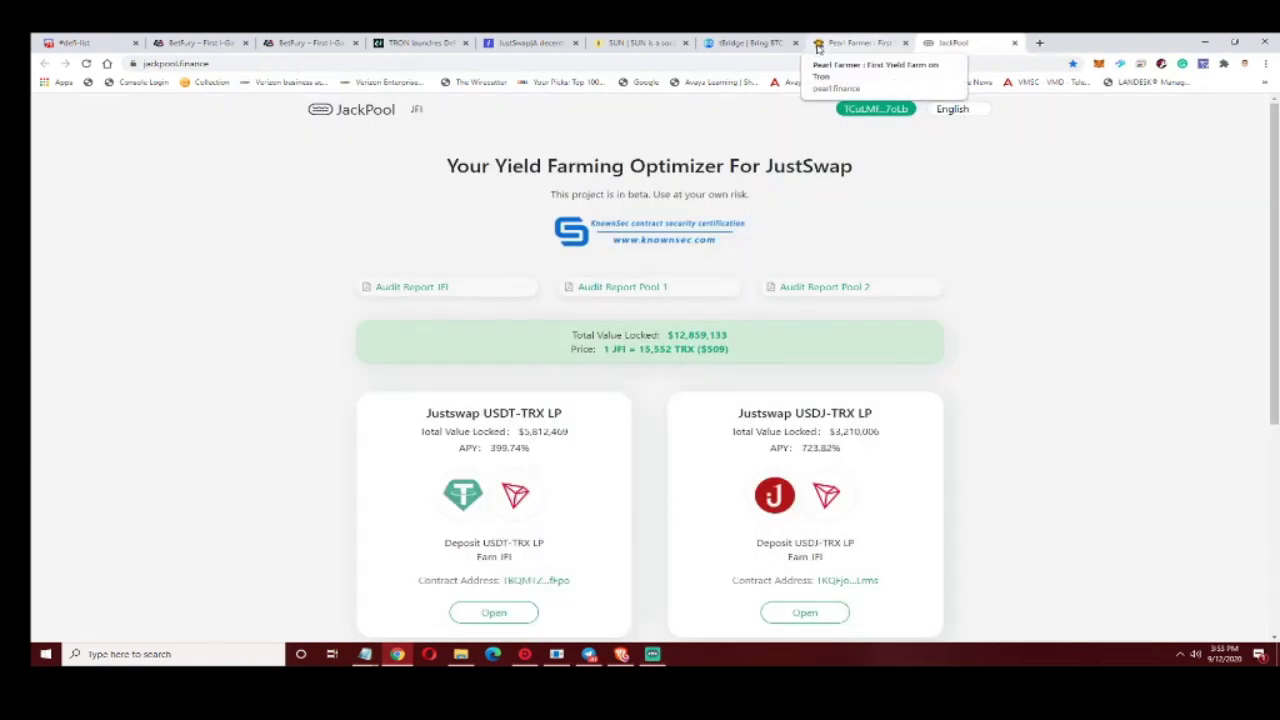
{"action": "left_click", "coordinate": [905, 43]}
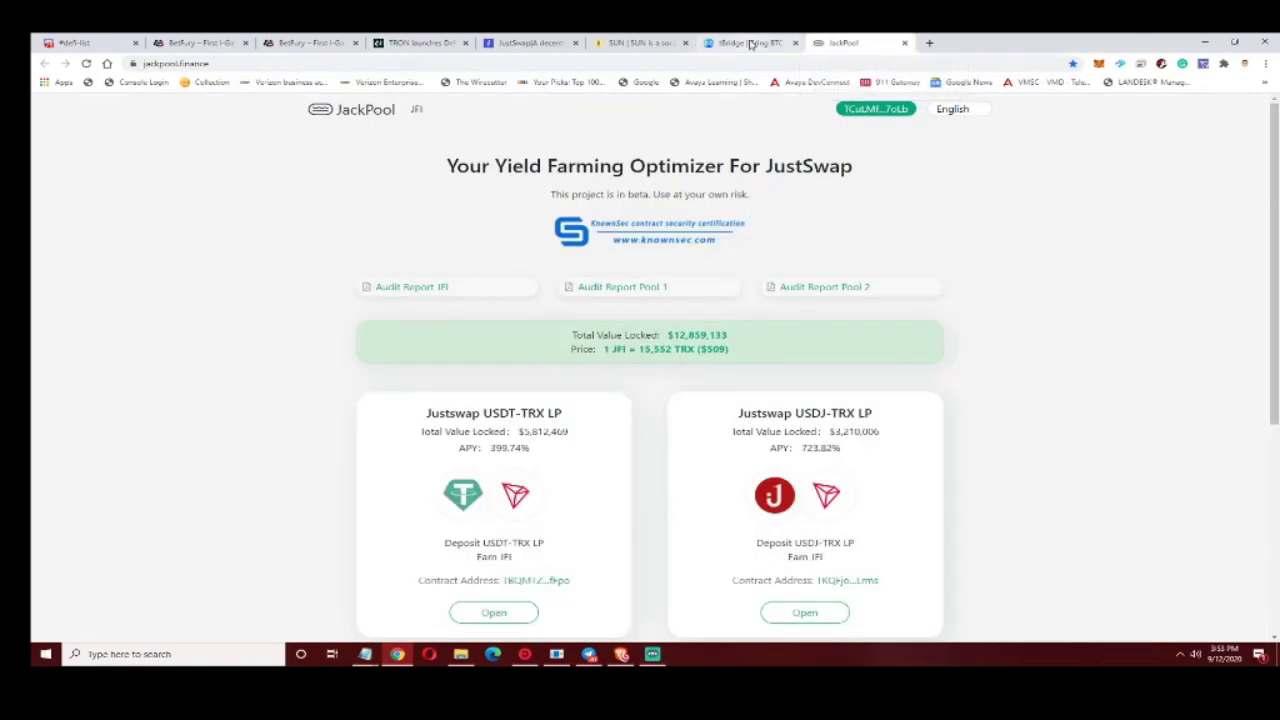
{"action": "left_click", "coordinate": [775, 45]}
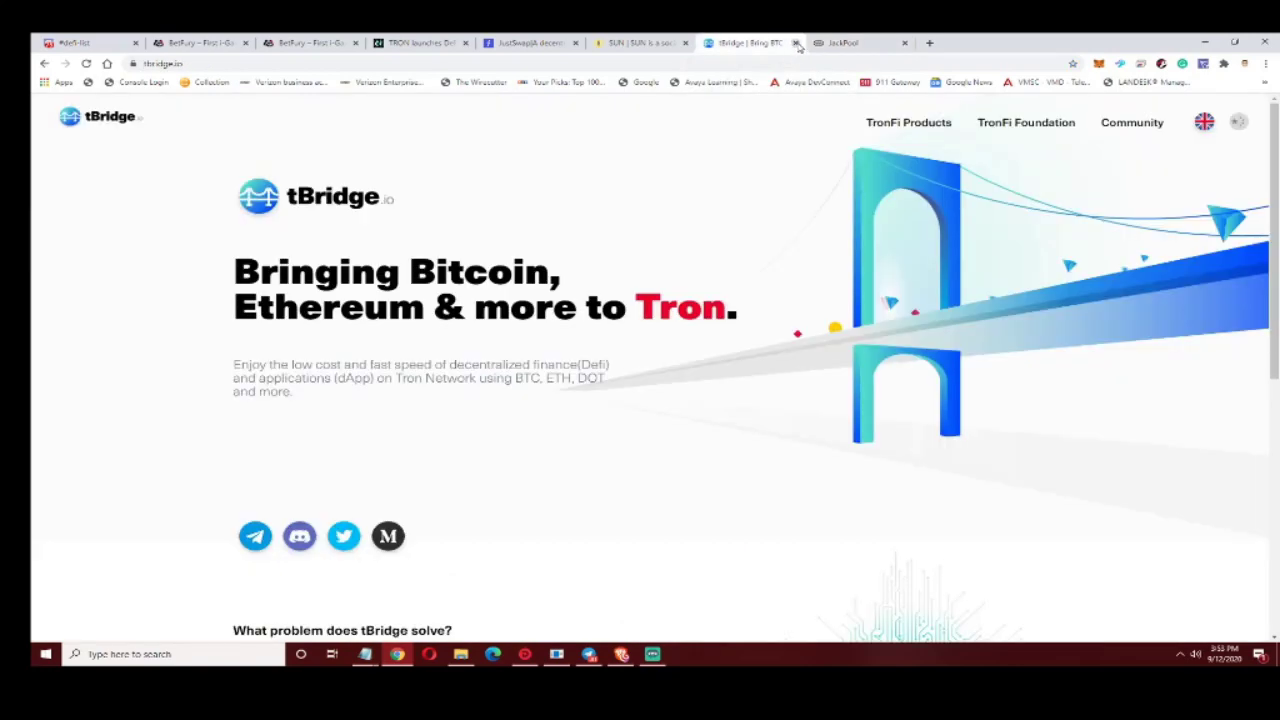
{"action": "left_click", "coordinate": [796, 43]}
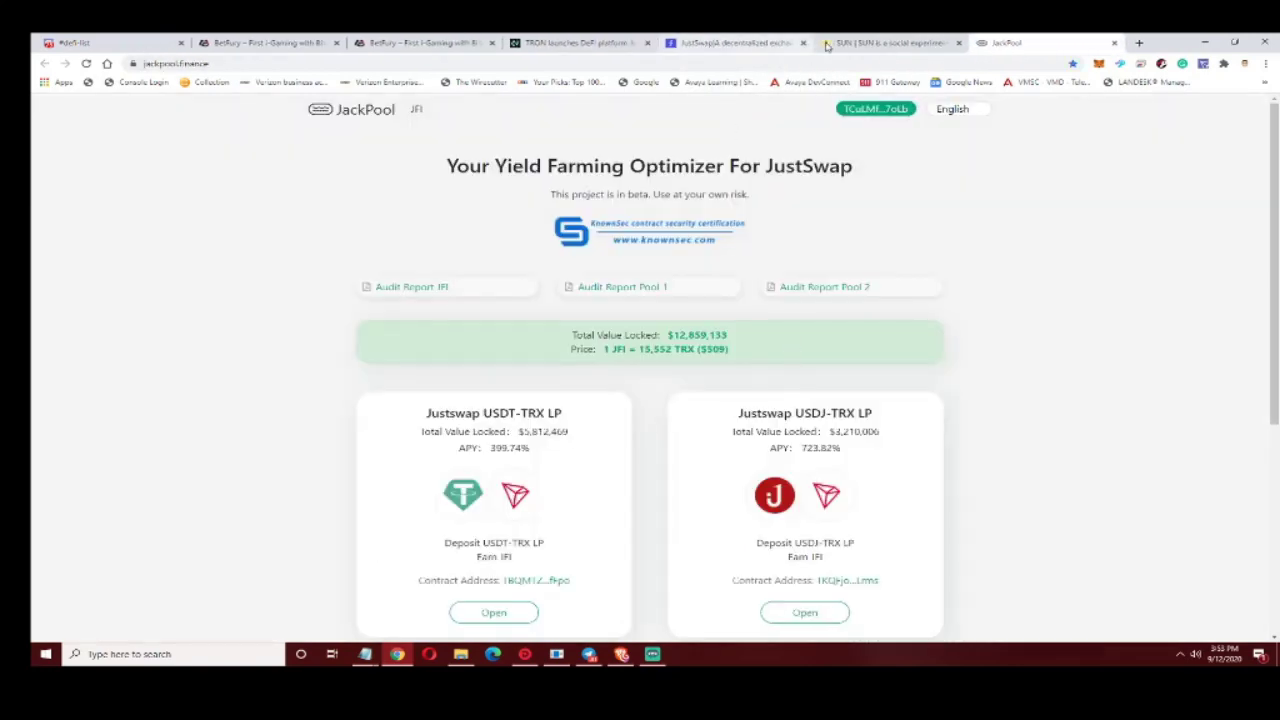
{"action": "left_click", "coordinate": [826, 43]}
{"action": "left_click", "coordinate": [958, 43]}
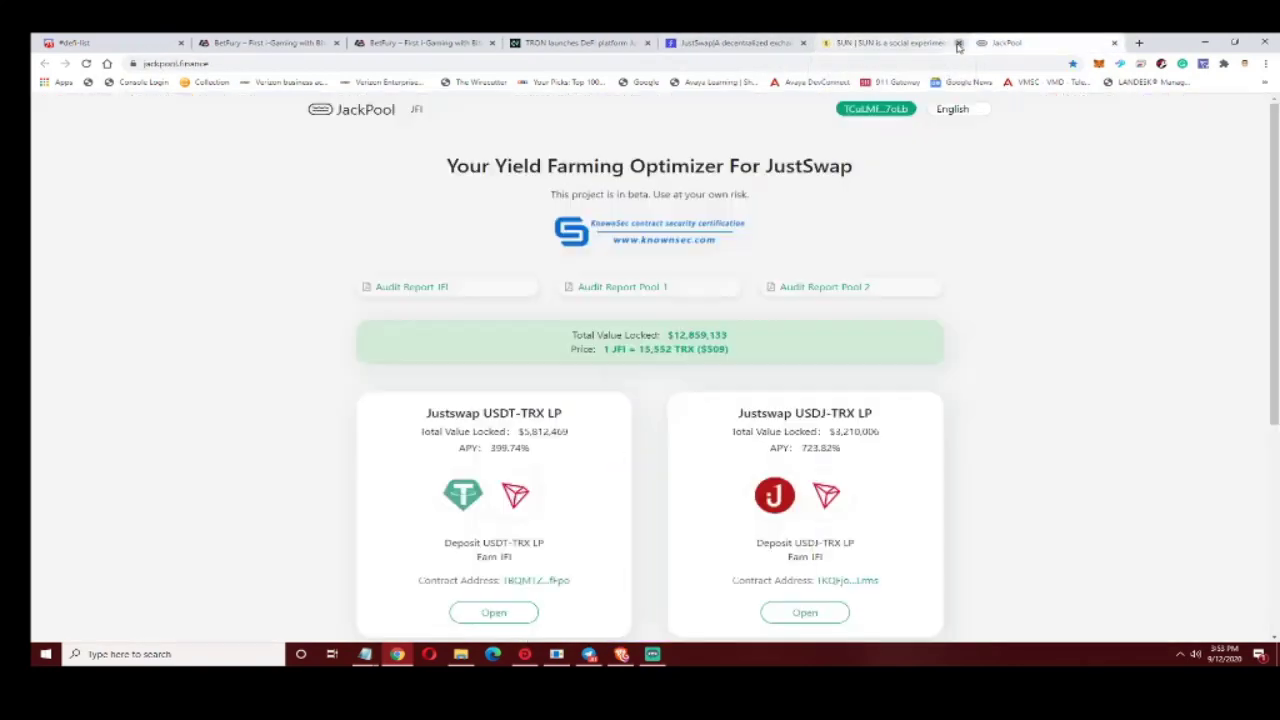
- Switch to the JustSwap page and set the swap's source to the maximum available amount of DRAGON
{"action": "left_click", "coordinate": [724, 45]}
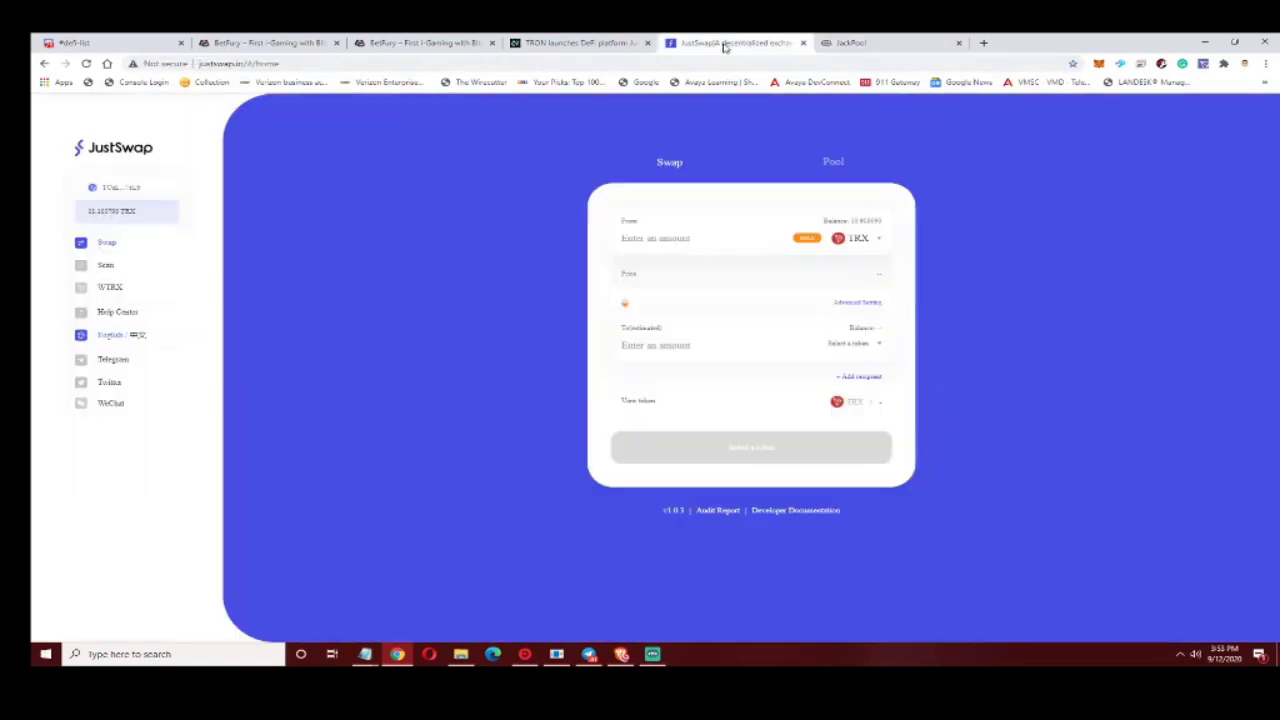
{"action": "left_click", "coordinate": [878, 240]}
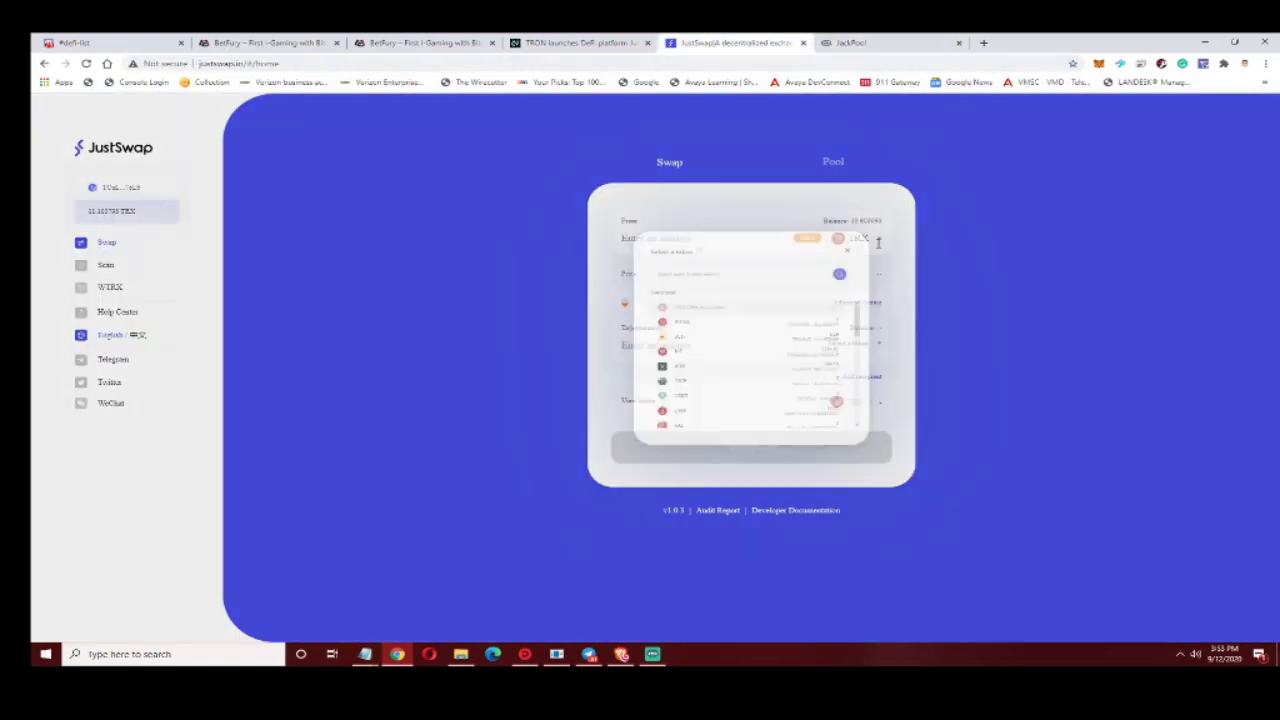
{"action": "scroll", "coordinate": [700, 352], "scroll_direction": "down", "scroll_amount": 1}
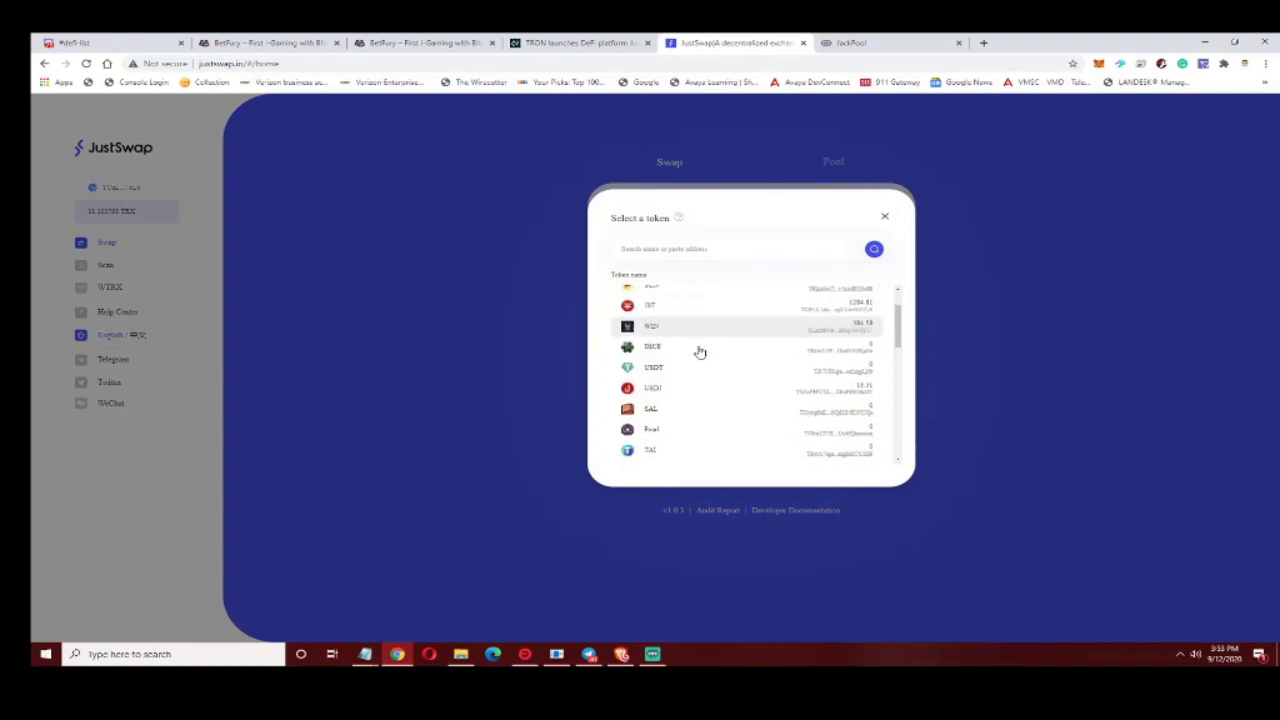
{"action": "scroll", "coordinate": [690, 400], "scroll_direction": "down", "scroll_amount": 5}
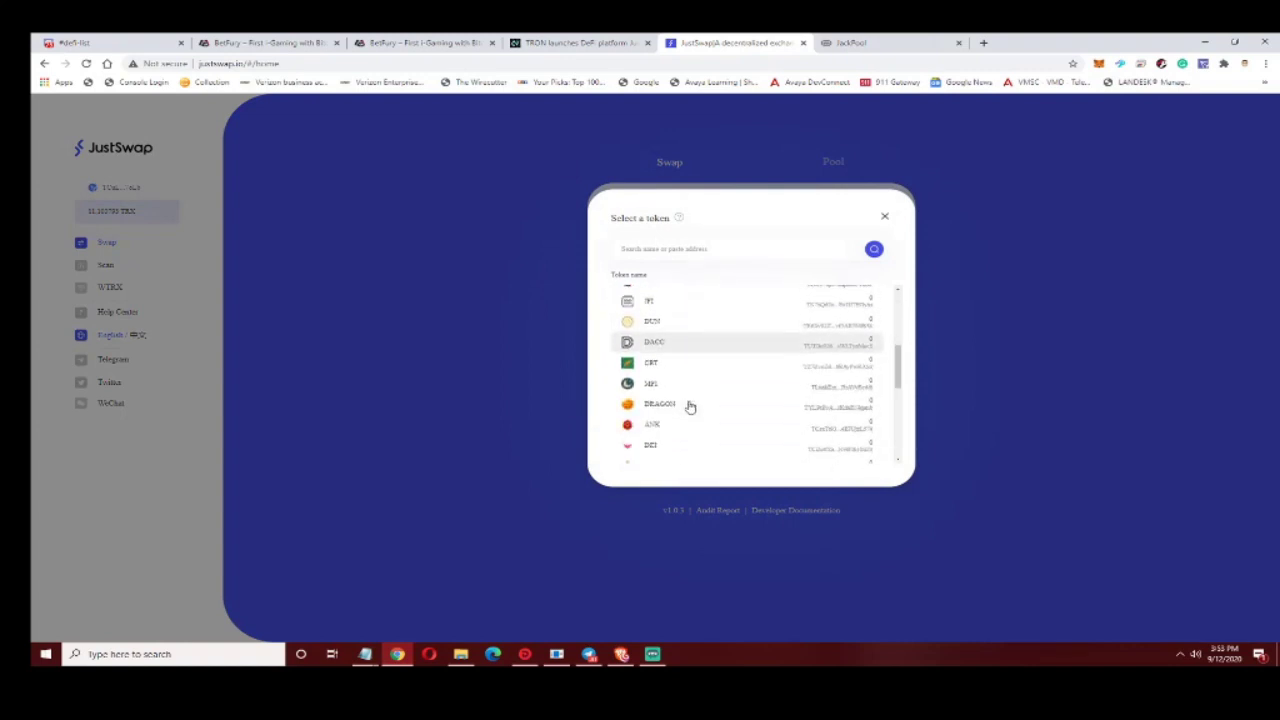
{"action": "left_click", "coordinate": [681, 398]}
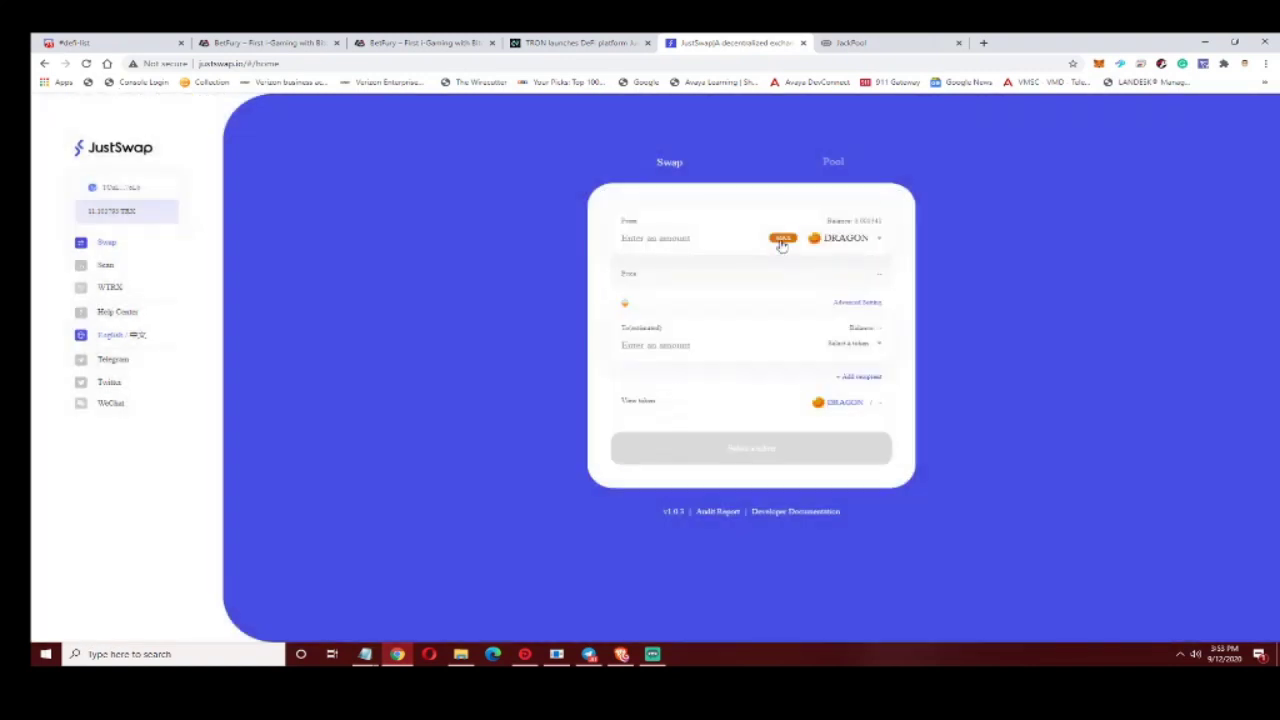
{"action": "left_click", "coordinate": [781, 240]}
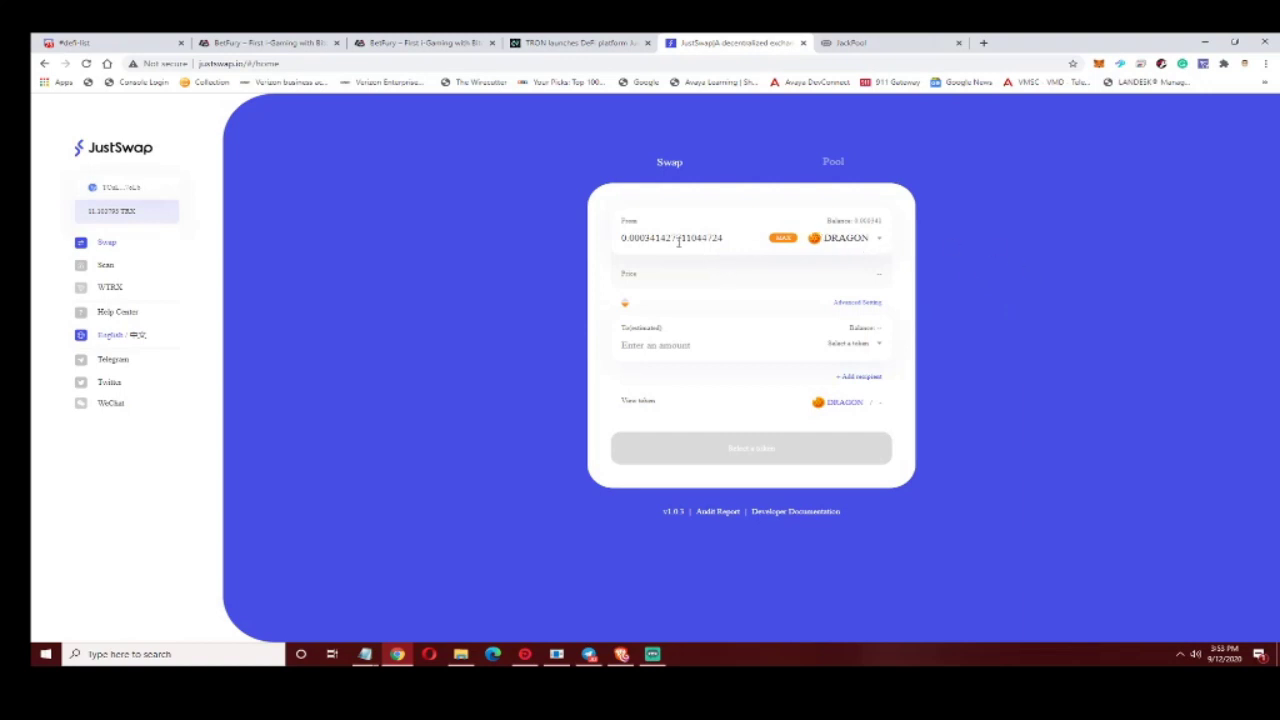
- Choose TRX as the token to receive, submit the DRAGON swap and accept its signature request in the wallet
{"action": "left_click", "coordinate": [877, 343]}
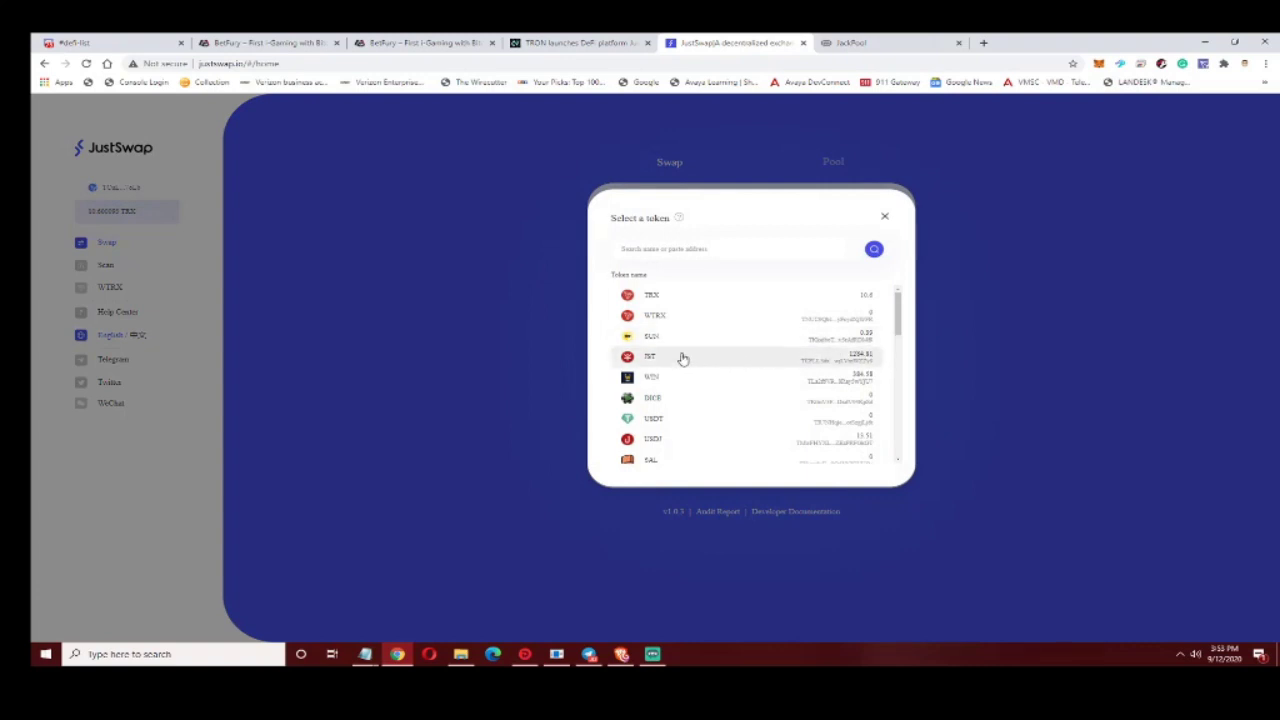
{"action": "left_click", "coordinate": [651, 295]}
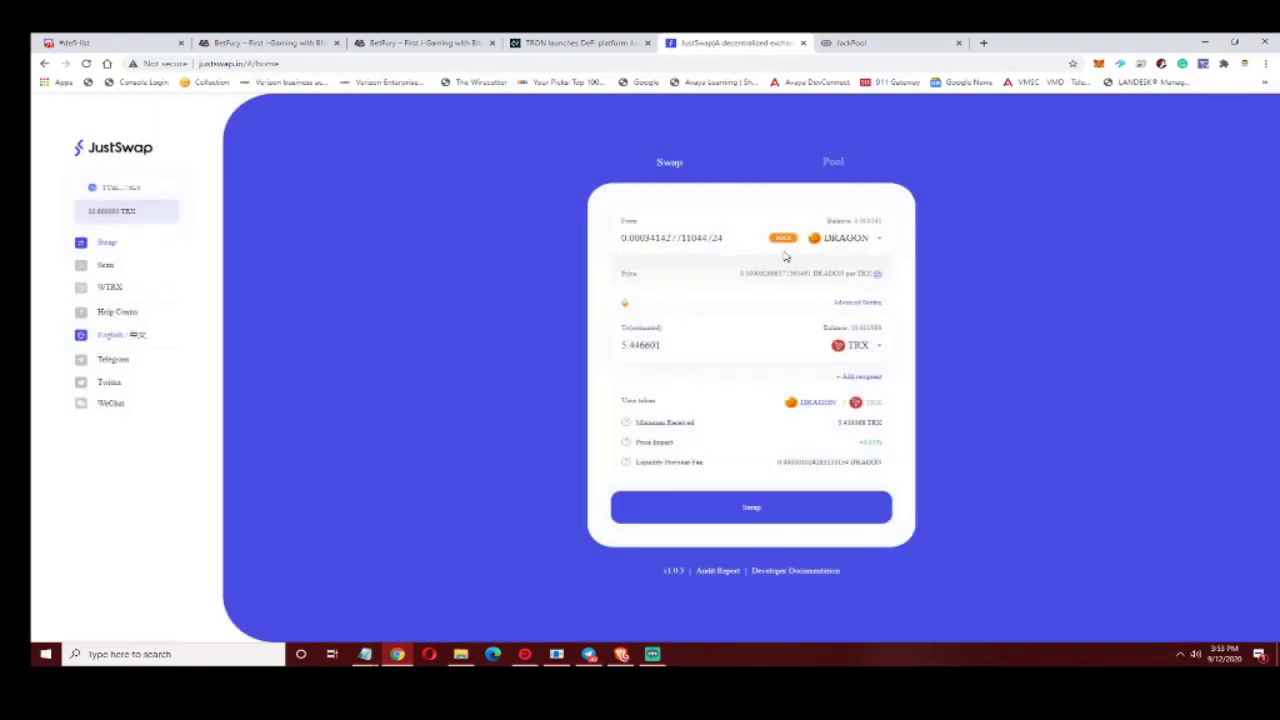
{"action": "left_click", "coordinate": [751, 508]}
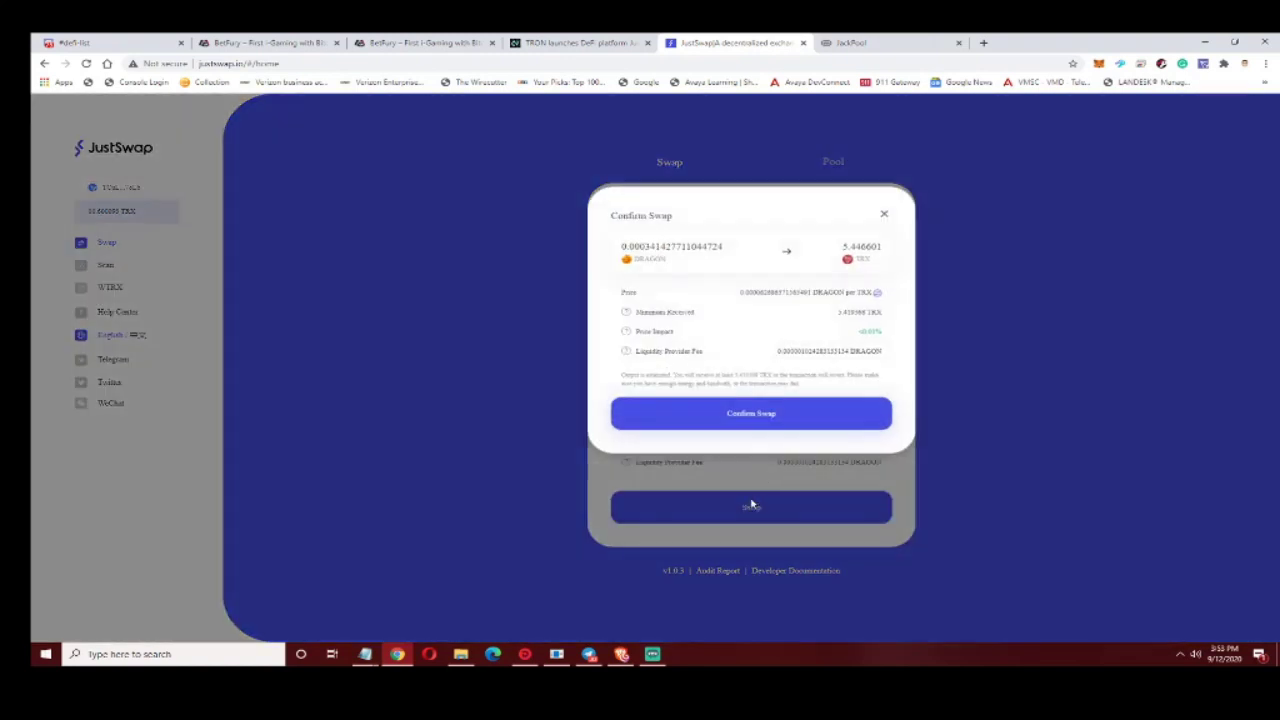
{"action": "left_click", "coordinate": [781, 416]}
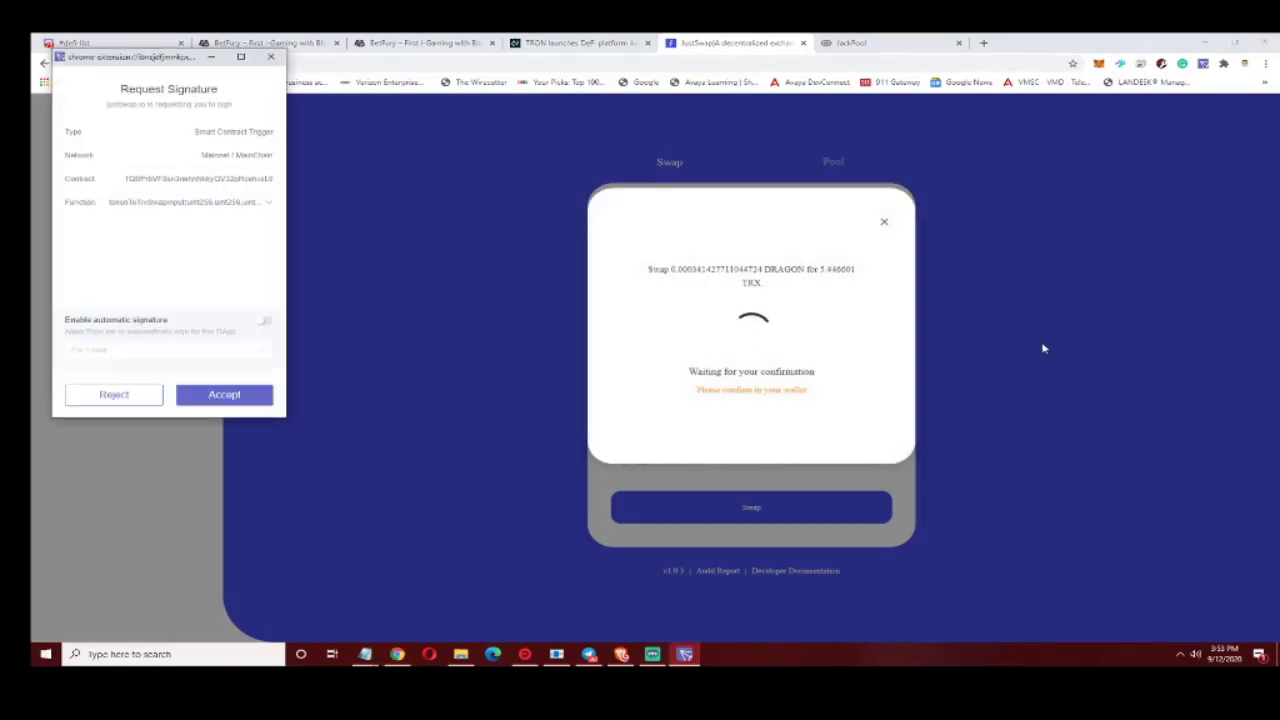
{"action": "left_click", "coordinate": [245, 398]}
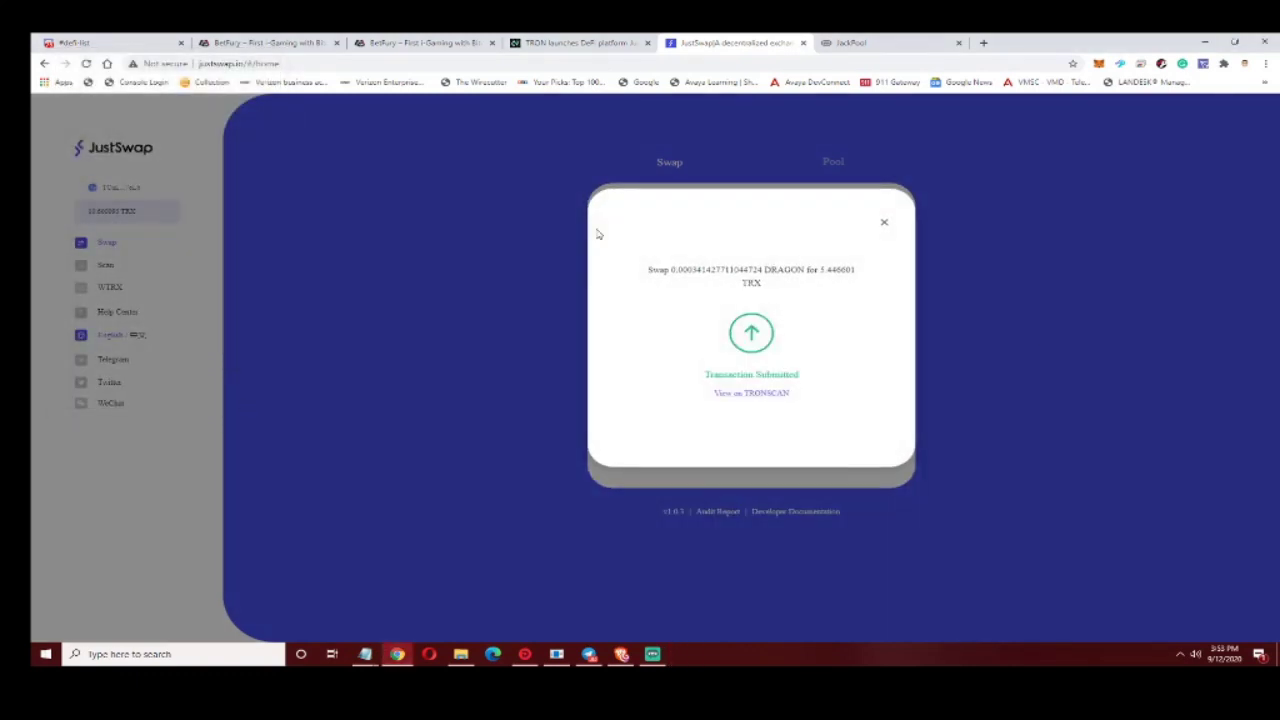
- Check the token balances in the TRON wallet and dismiss the submitted swap dialog
{"action": "left_click", "coordinate": [1203, 64]}
{"action": "scroll", "coordinate": [1072, 295], "scroll_direction": "down", "scroll_amount": 1}
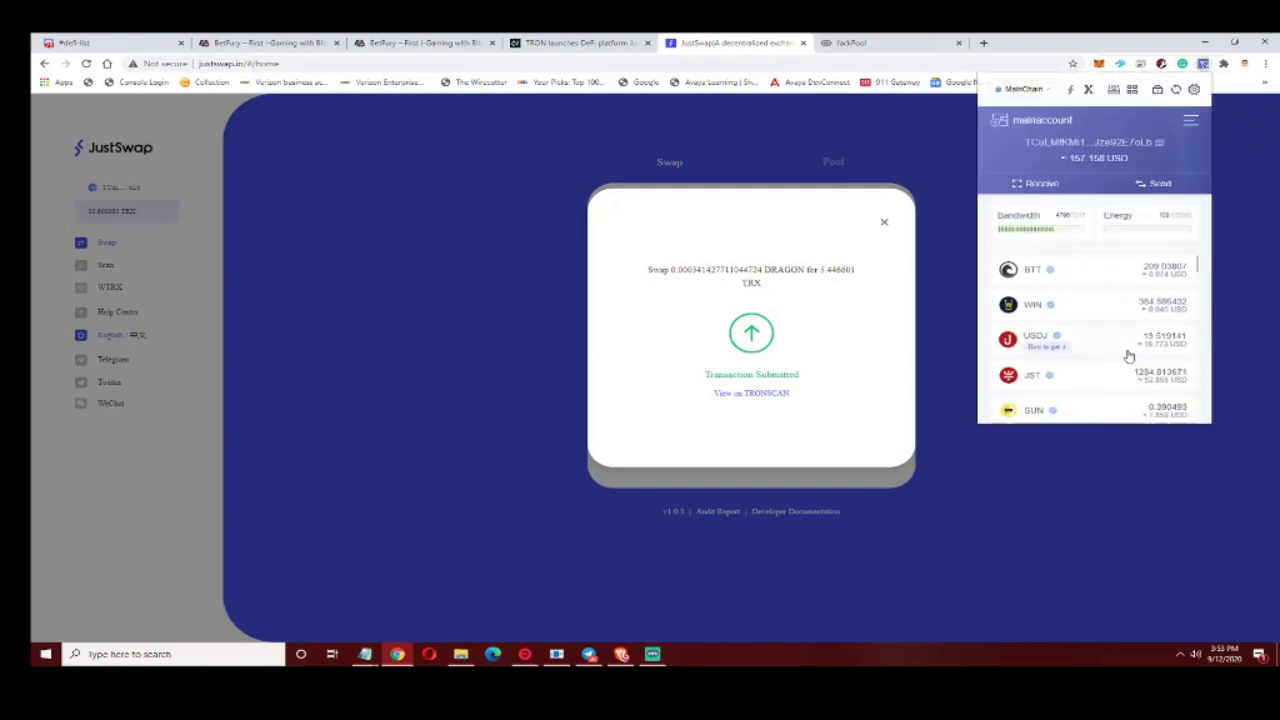
{"action": "scroll", "coordinate": [1124, 357], "scroll_direction": "up", "scroll_amount": 1}
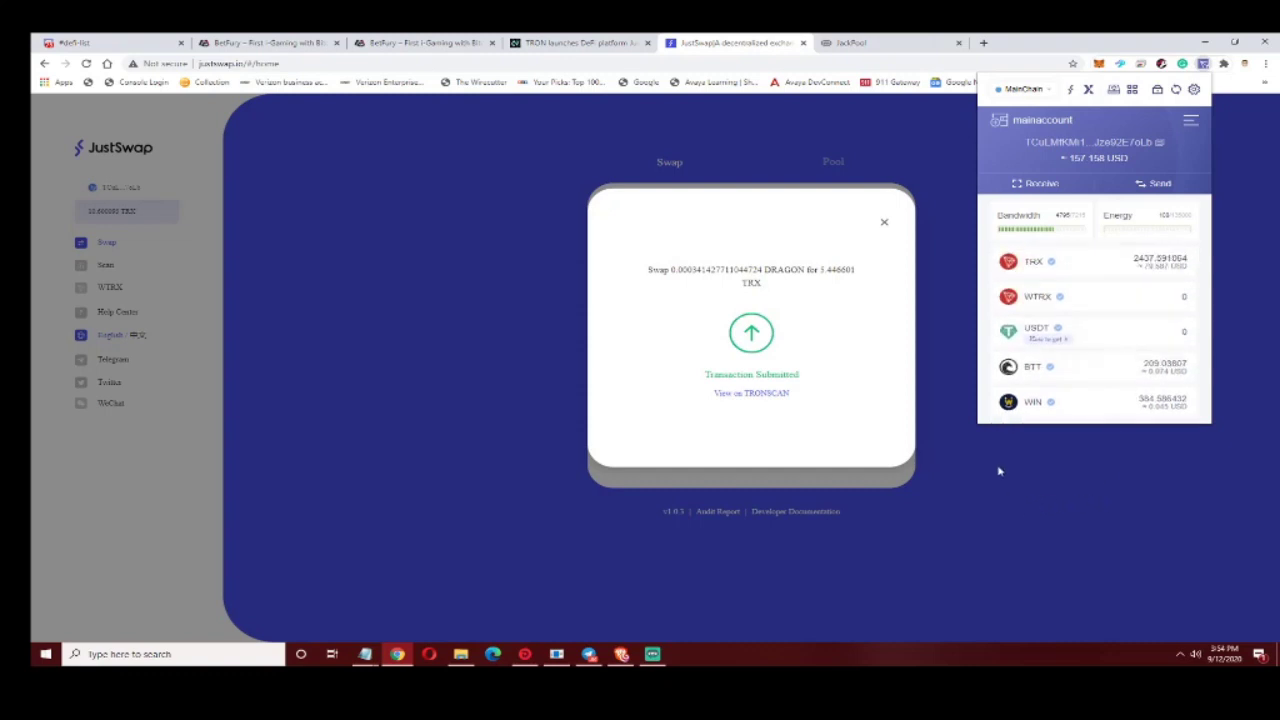
{"action": "left_click", "coordinate": [958, 230]}
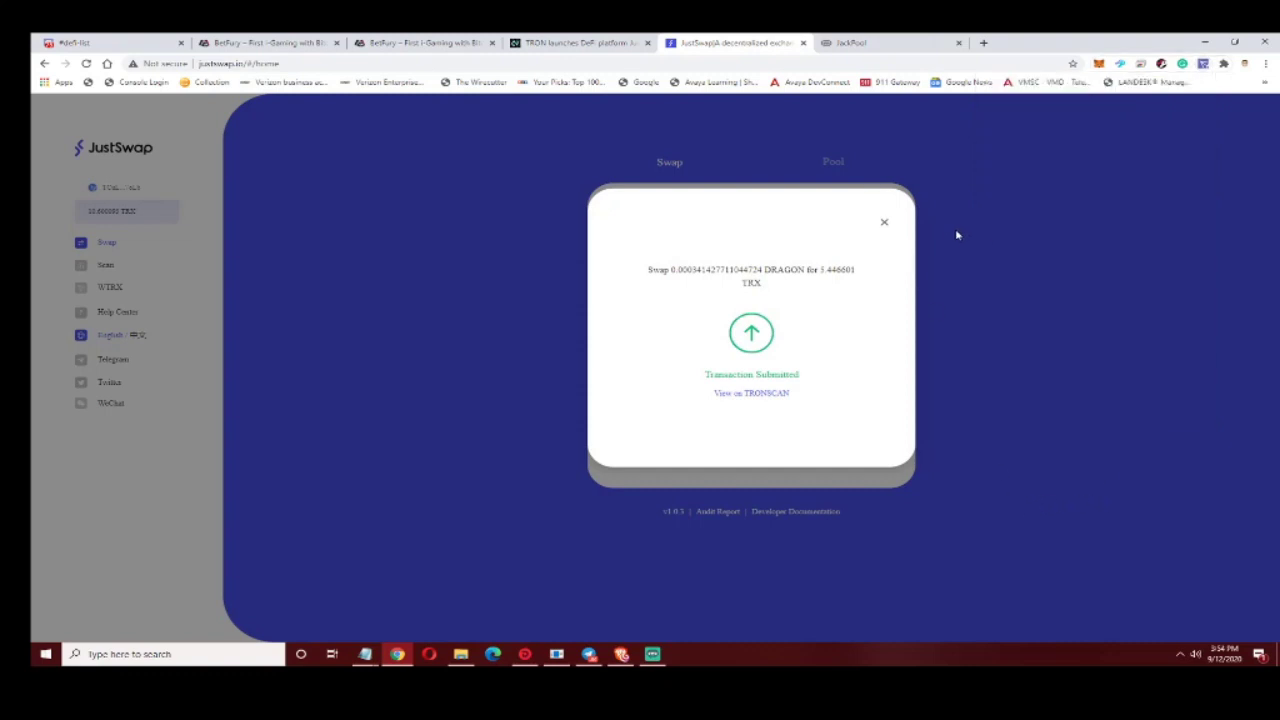
{"action": "left_click", "coordinate": [885, 225]}
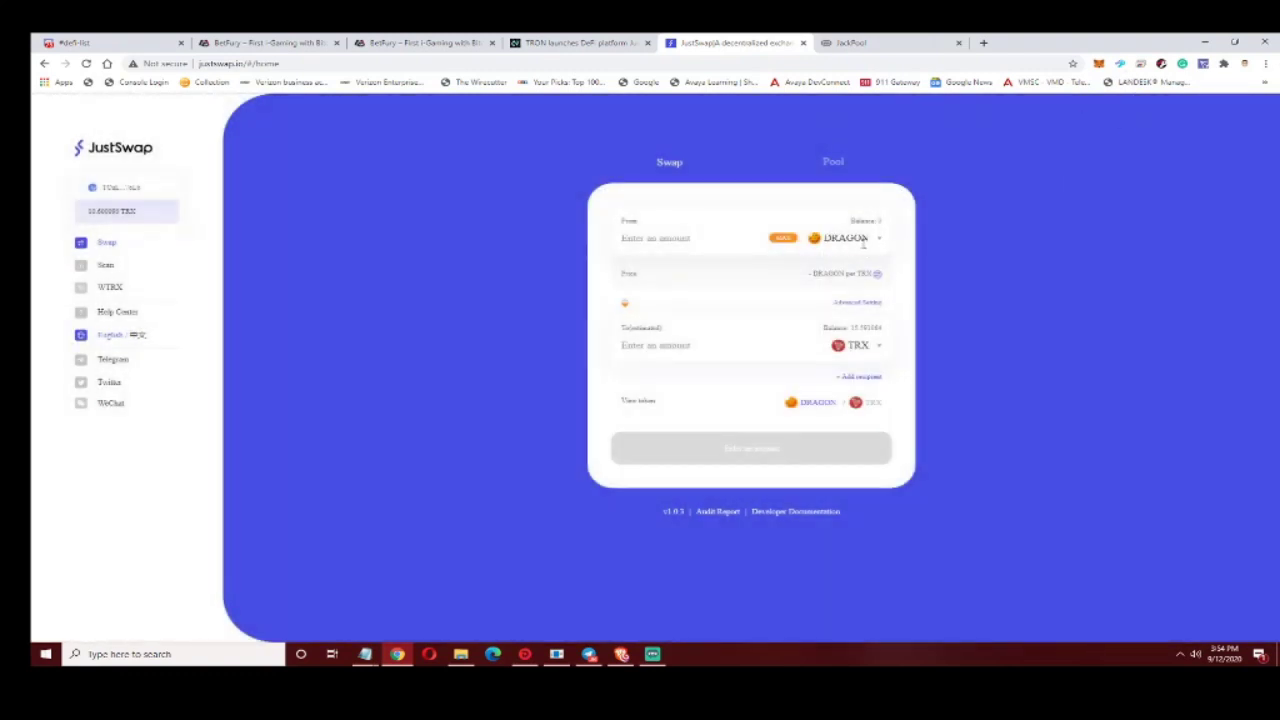
- Choose JST as the token to swap from, keeping TRX as the token to receive
{"action": "left_click", "coordinate": [855, 238]}
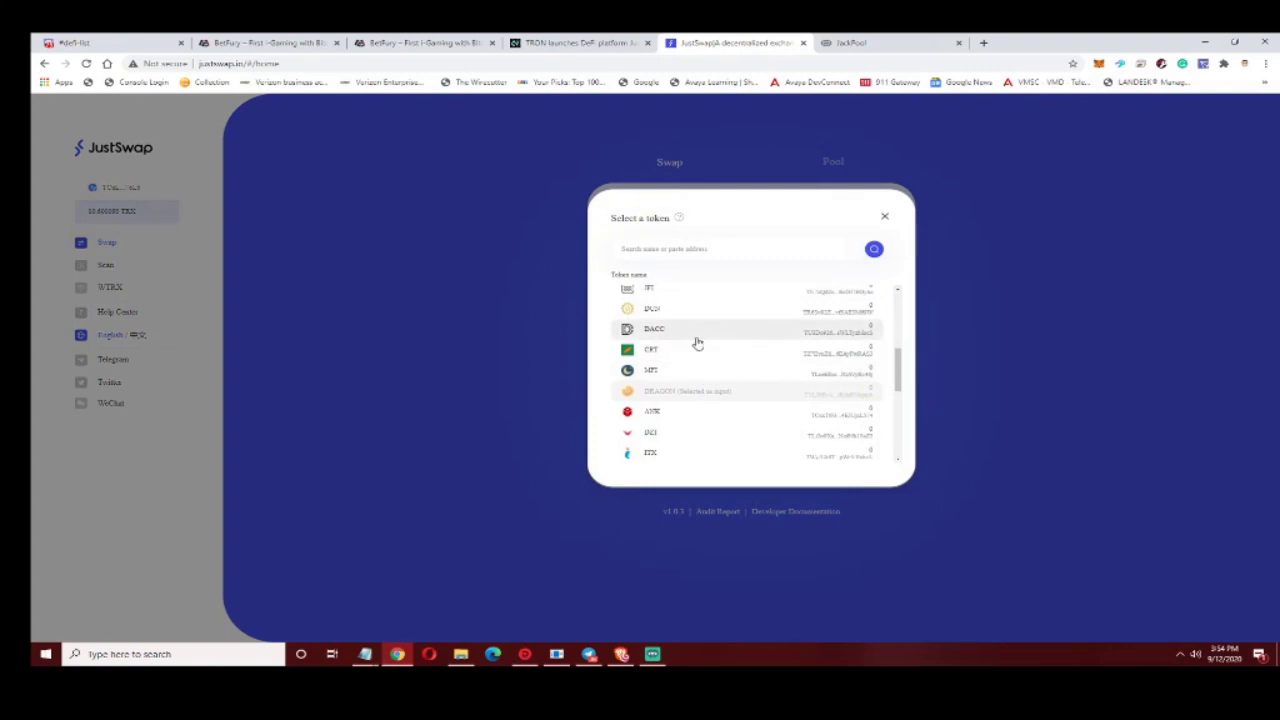
{"action": "scroll", "coordinate": [696, 345], "scroll_direction": "up", "scroll_amount": 5}
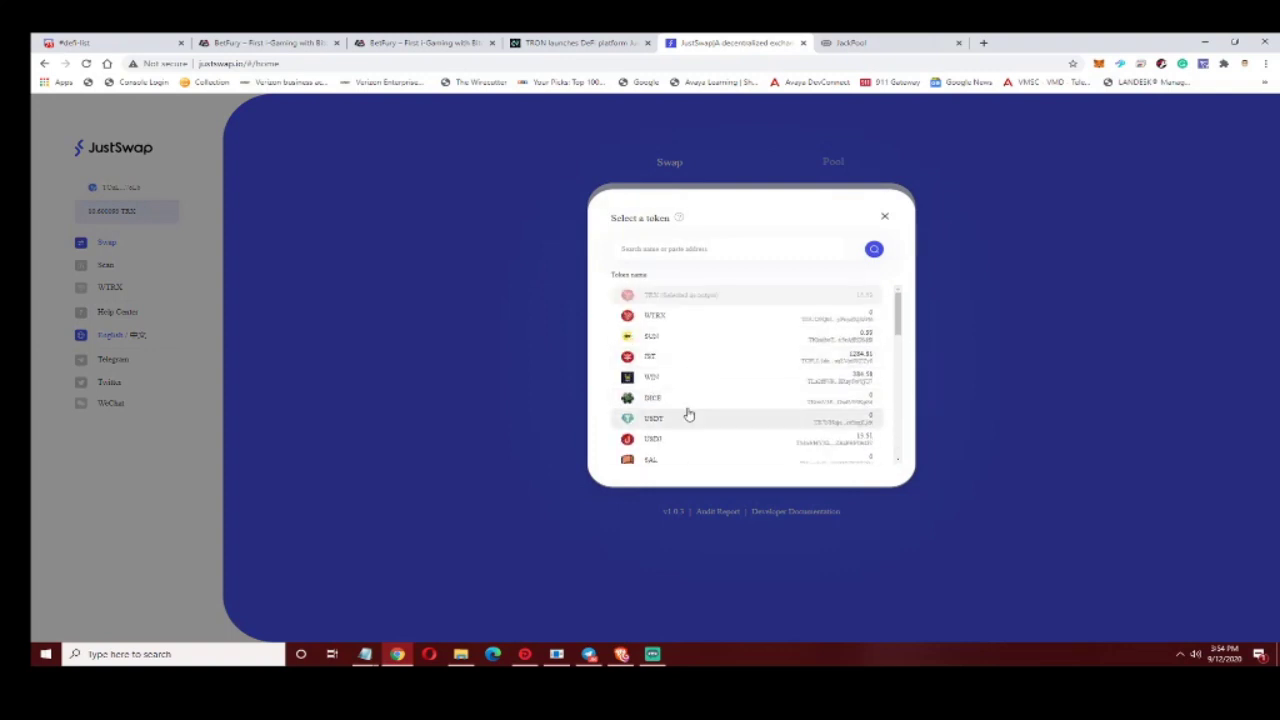
{"action": "left_click", "coordinate": [678, 362]}
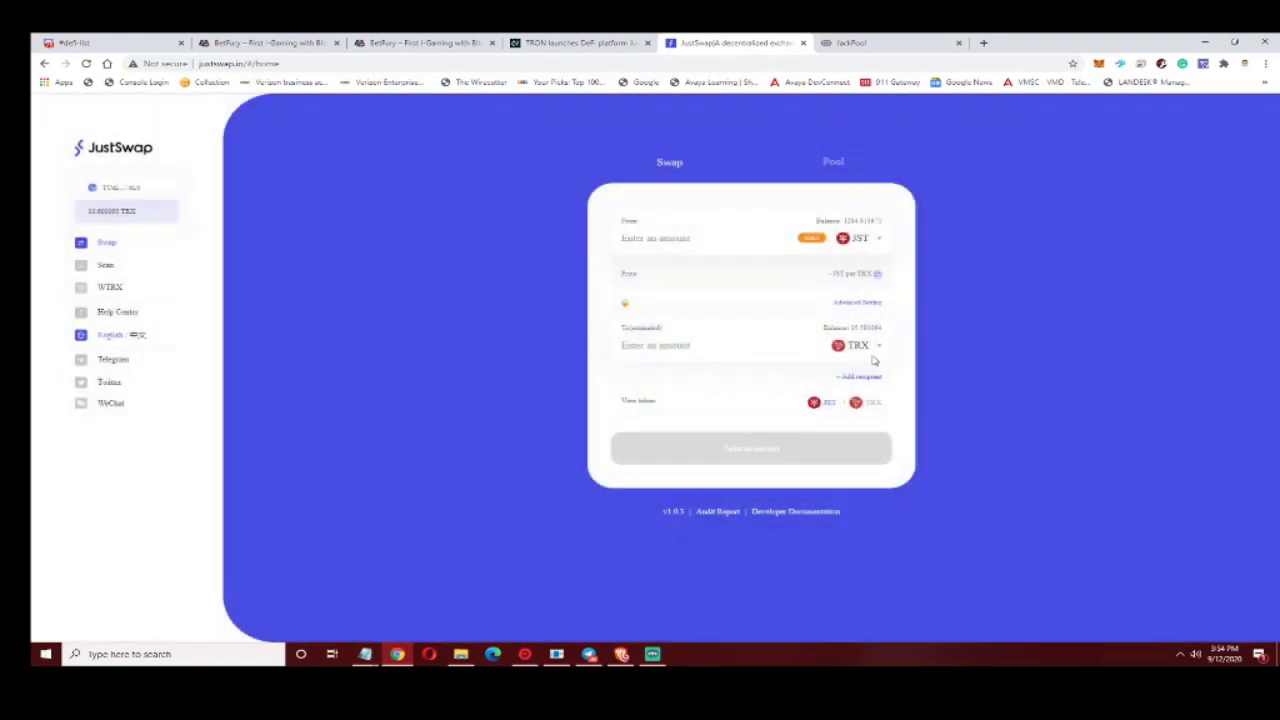
{"action": "left_click", "coordinate": [876, 346]}
{"action": "left_click", "coordinate": [970, 336]}
- Set the amount of JST to swap to 600
{"action": "left_click", "coordinate": [664, 239]}
{"action": "type", "text": "400"}
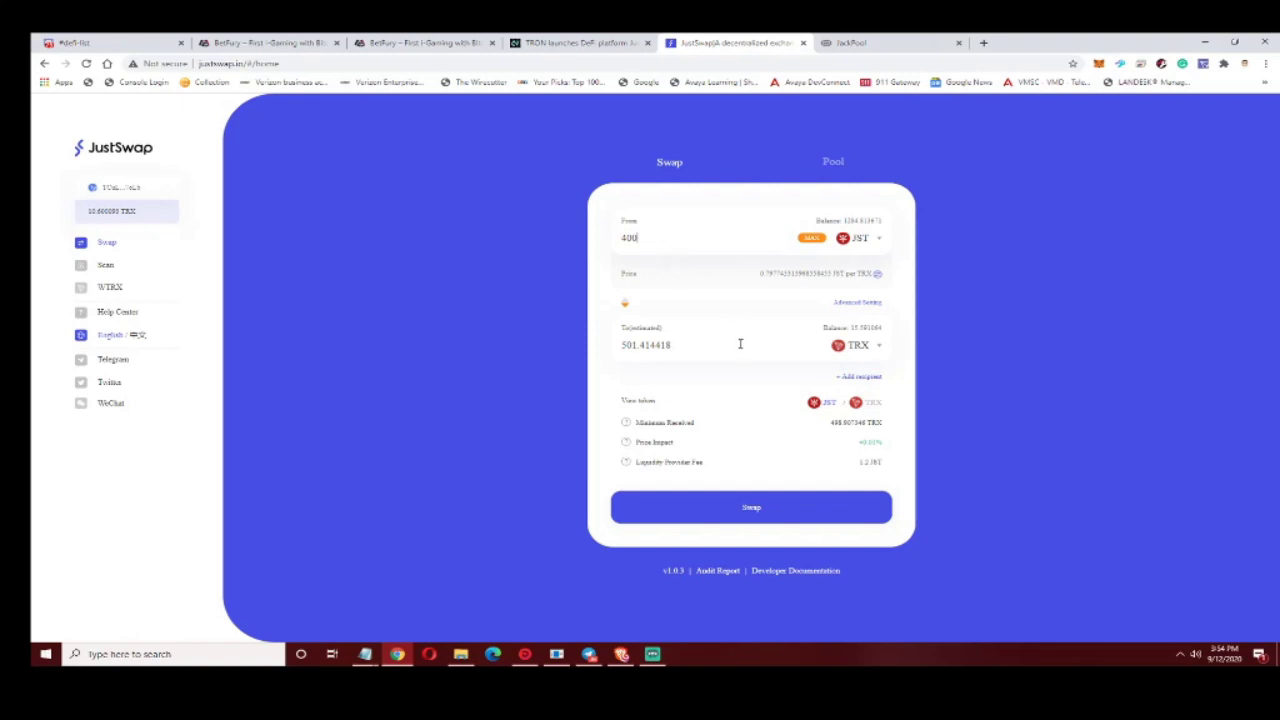
{"action": "key", "text": "BackSpace"}
{"action": "key", "text": "BackSpace"}
{"action": "key", "text": "BackSpace"}
{"action": "type", "text": "6000"}
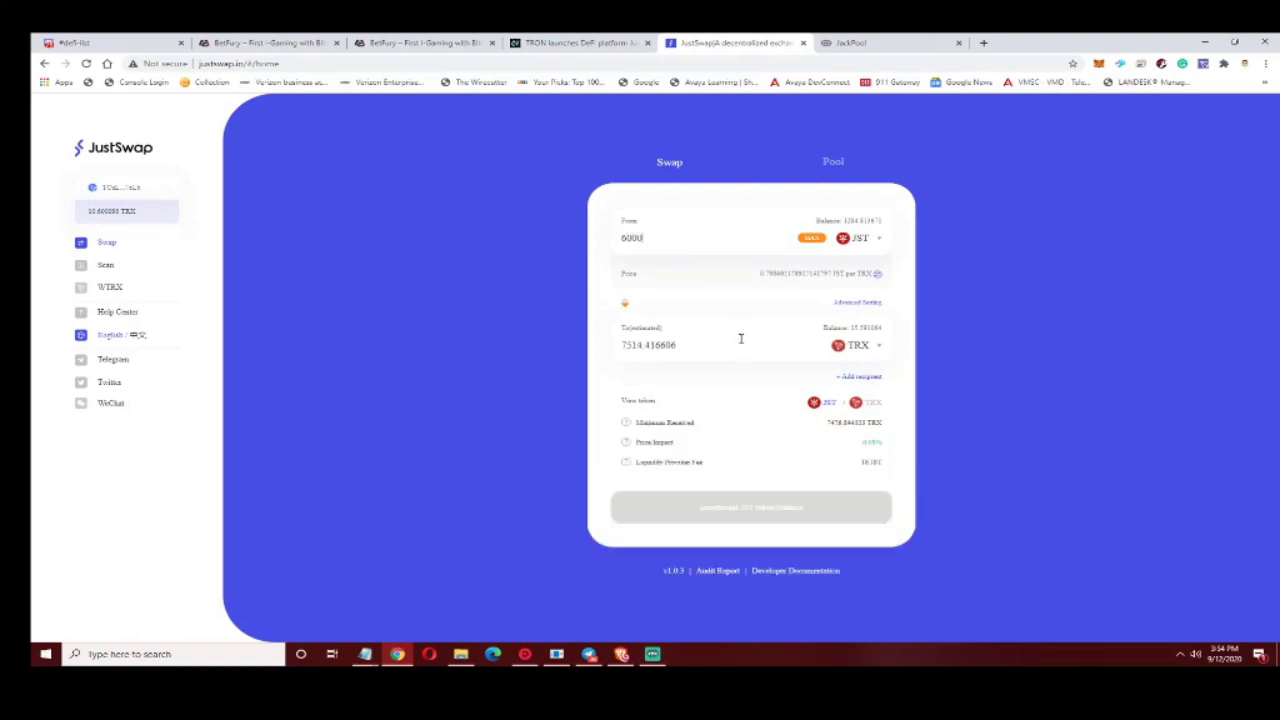
{"action": "key", "text": "BackSpace"}
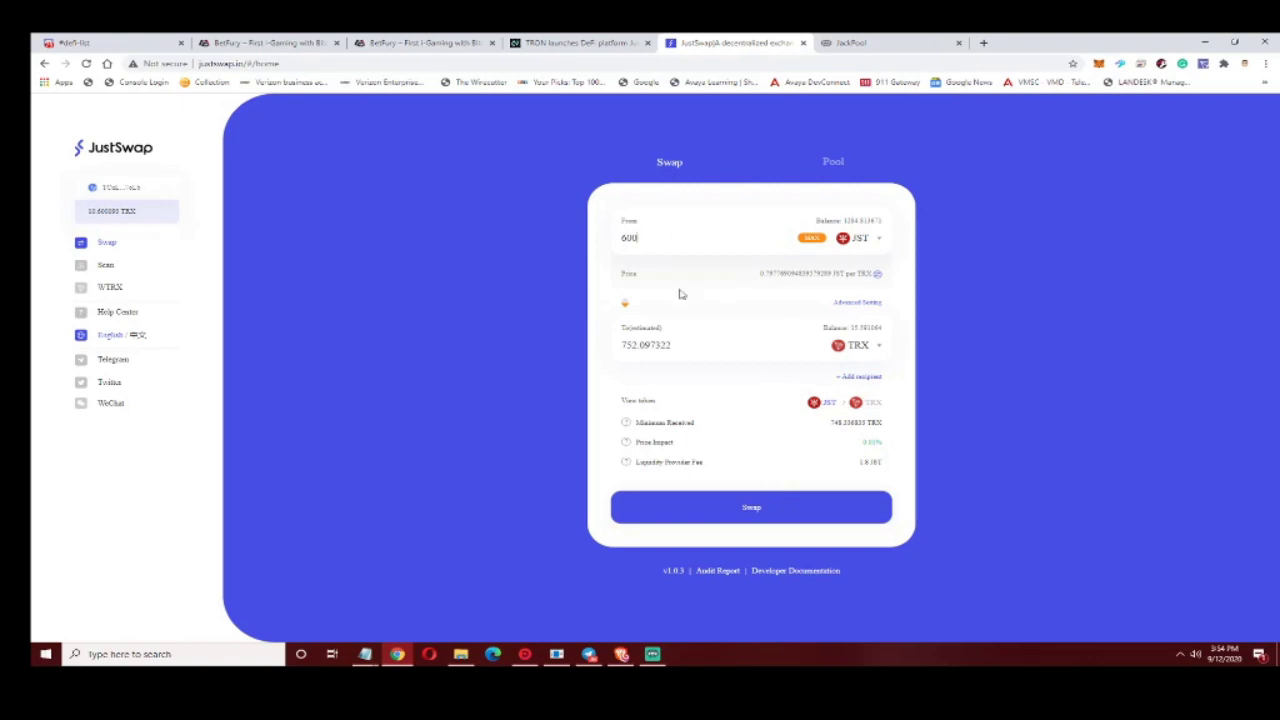
- Confirm the swap of 600 JST for TRX, accept the wallet's signature request and close the transaction dialog
{"action": "left_click", "coordinate": [808, 515]}
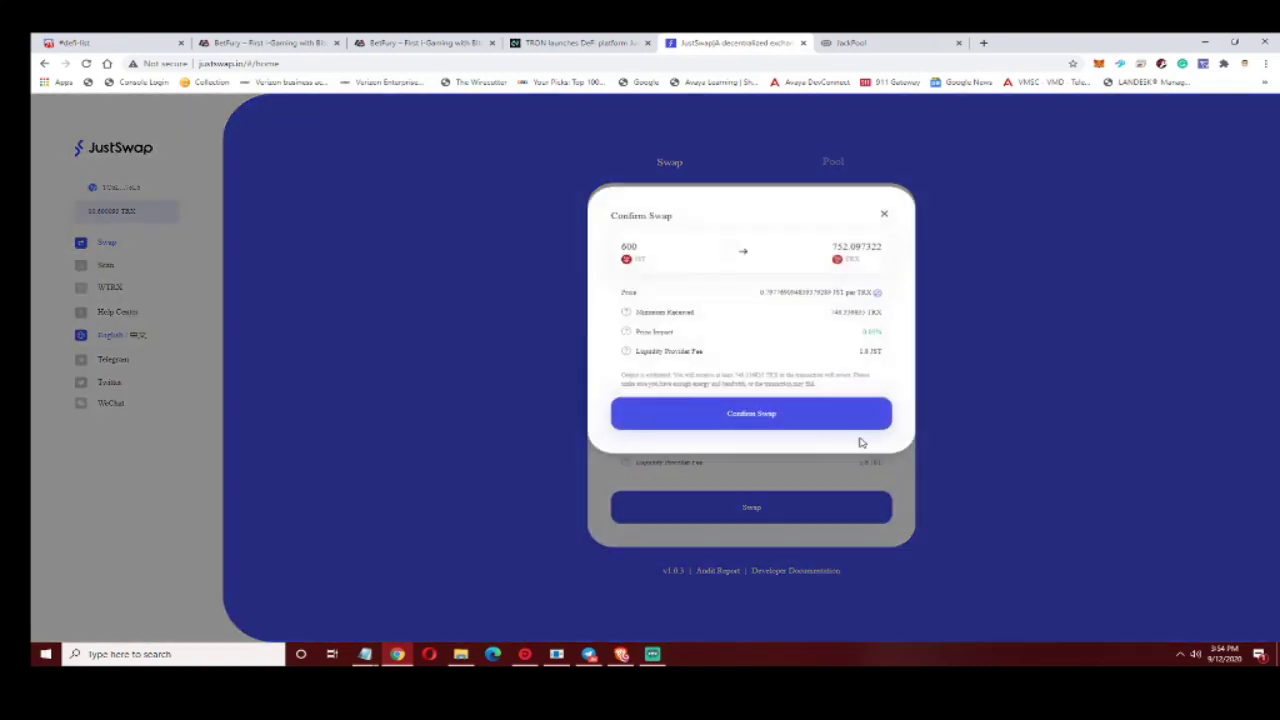
{"action": "left_click", "coordinate": [855, 425]}
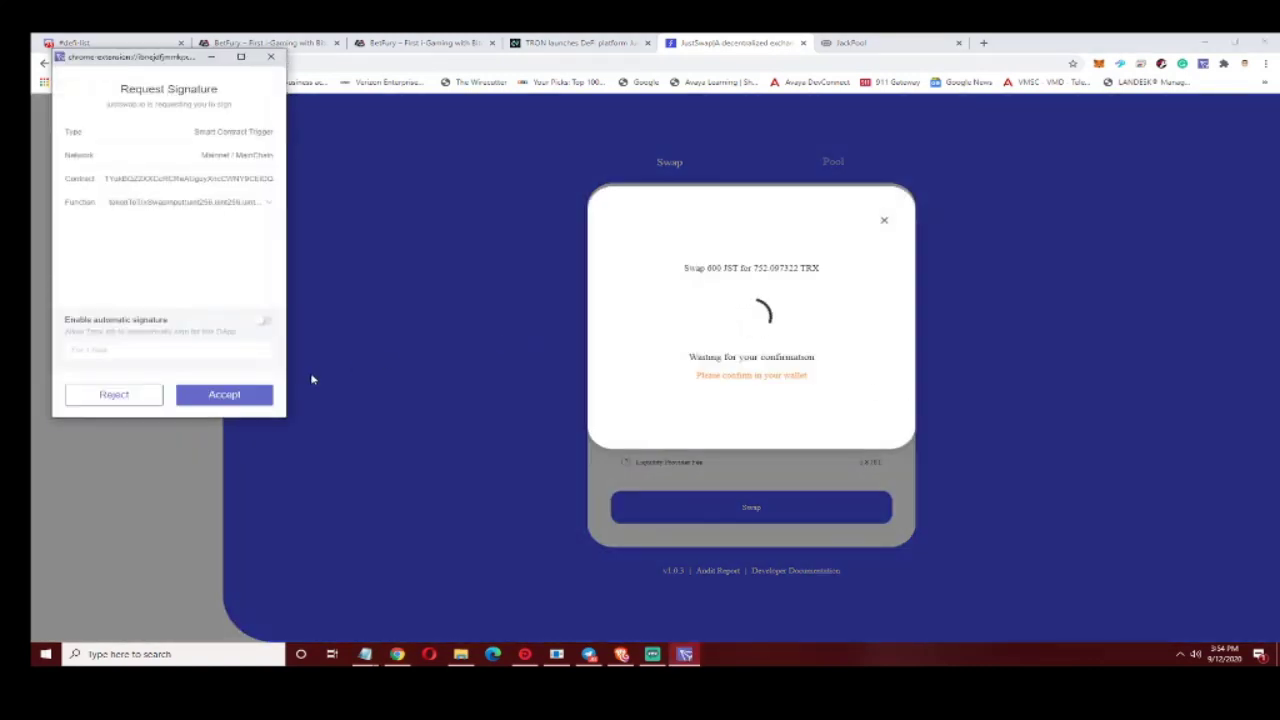
{"action": "left_click", "coordinate": [252, 394]}
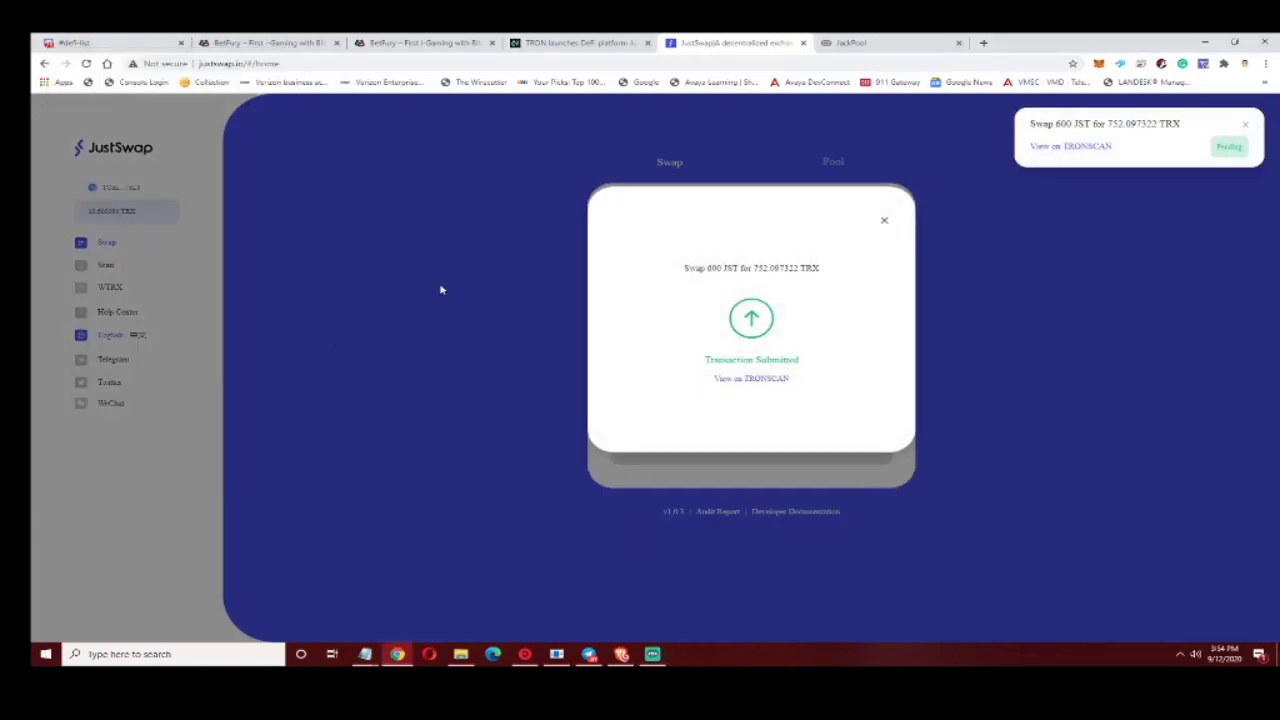
{"action": "left_click", "coordinate": [884, 224]}
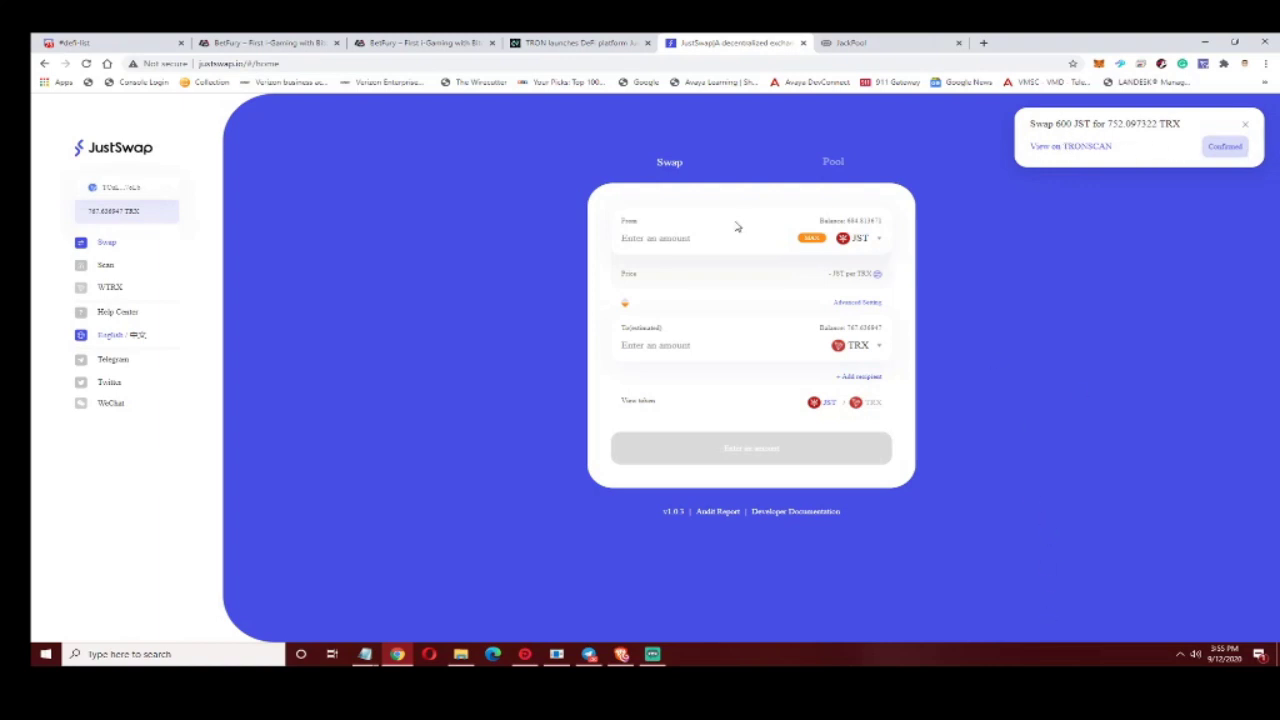
- Open the Add Liquidity form for the pools and dismiss the swap notification
{"action": "left_click", "coordinate": [833, 162]}
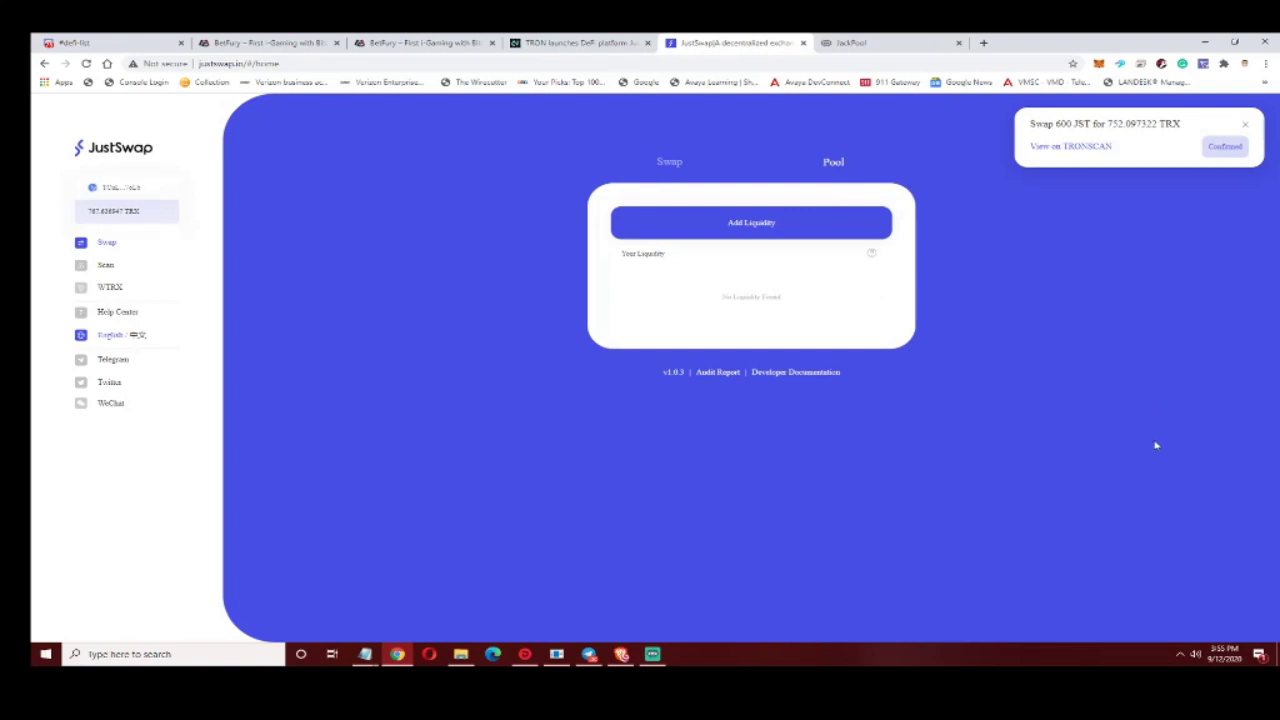
{"action": "left_click", "coordinate": [1245, 124]}
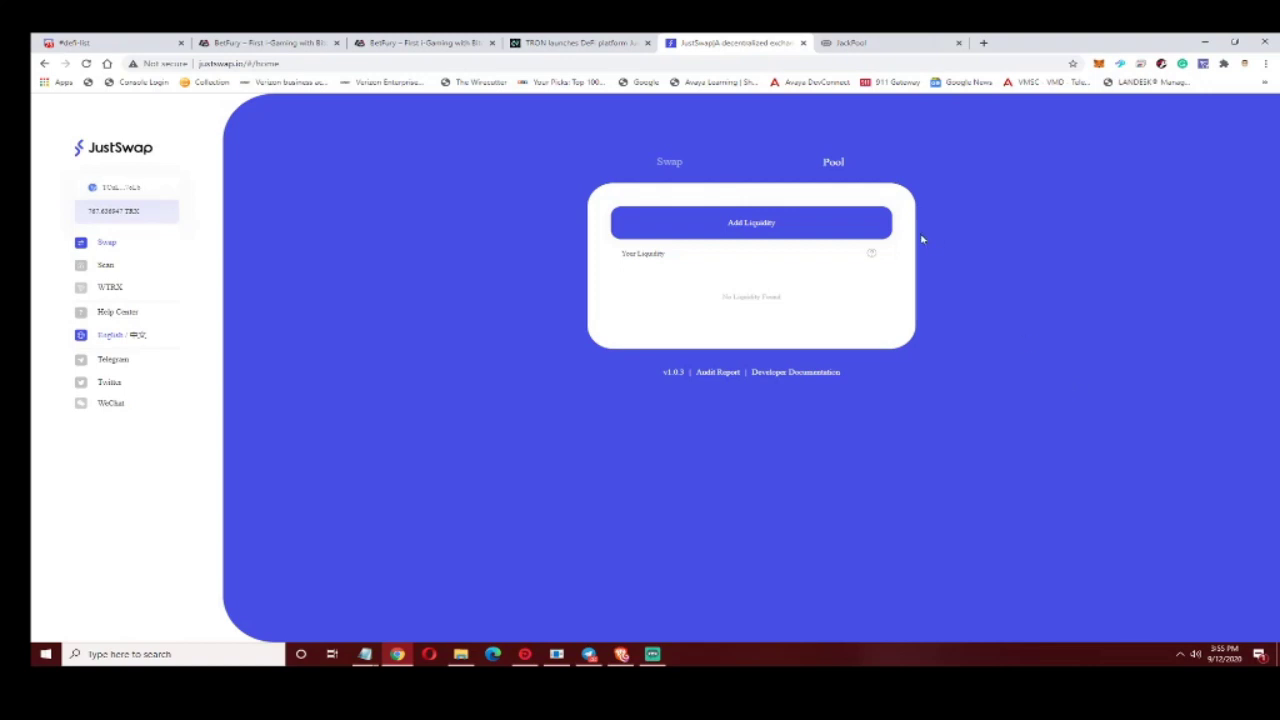
{"action": "left_click", "coordinate": [874, 232]}
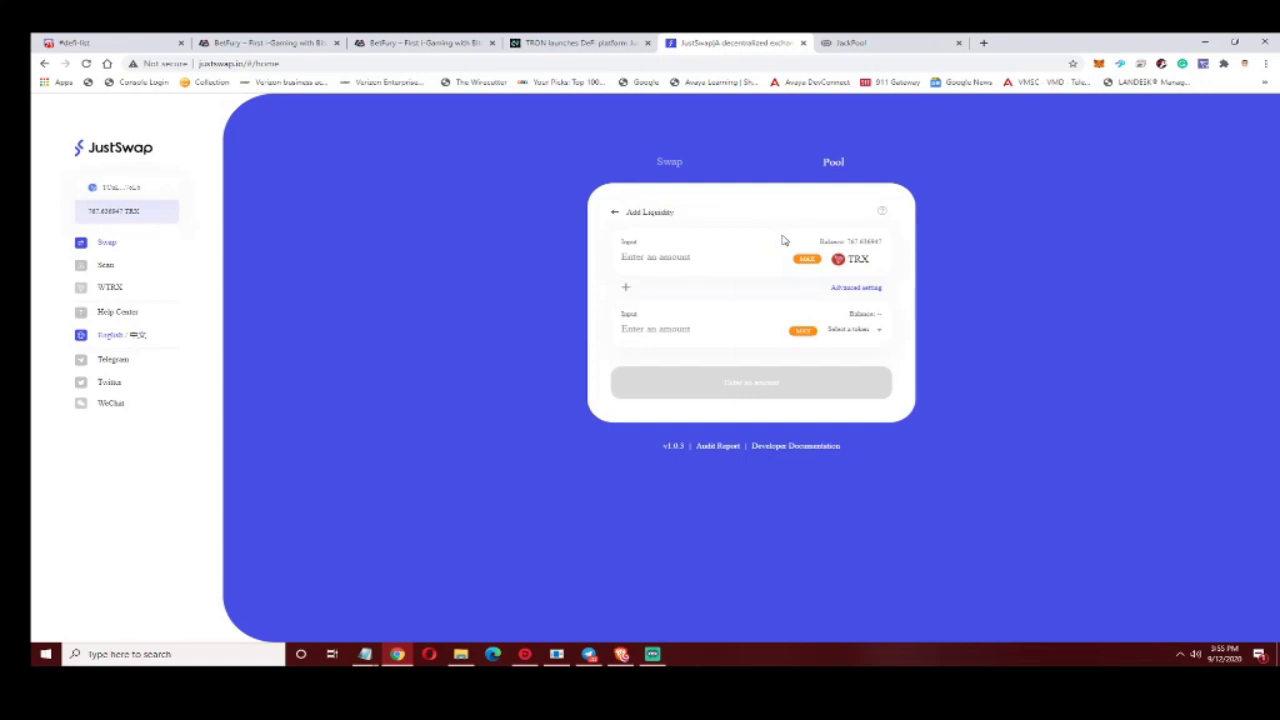
- Choose USDJ as the token paired with TRX and set its amount to the maximum available balance
{"action": "left_click", "coordinate": [880, 338]}
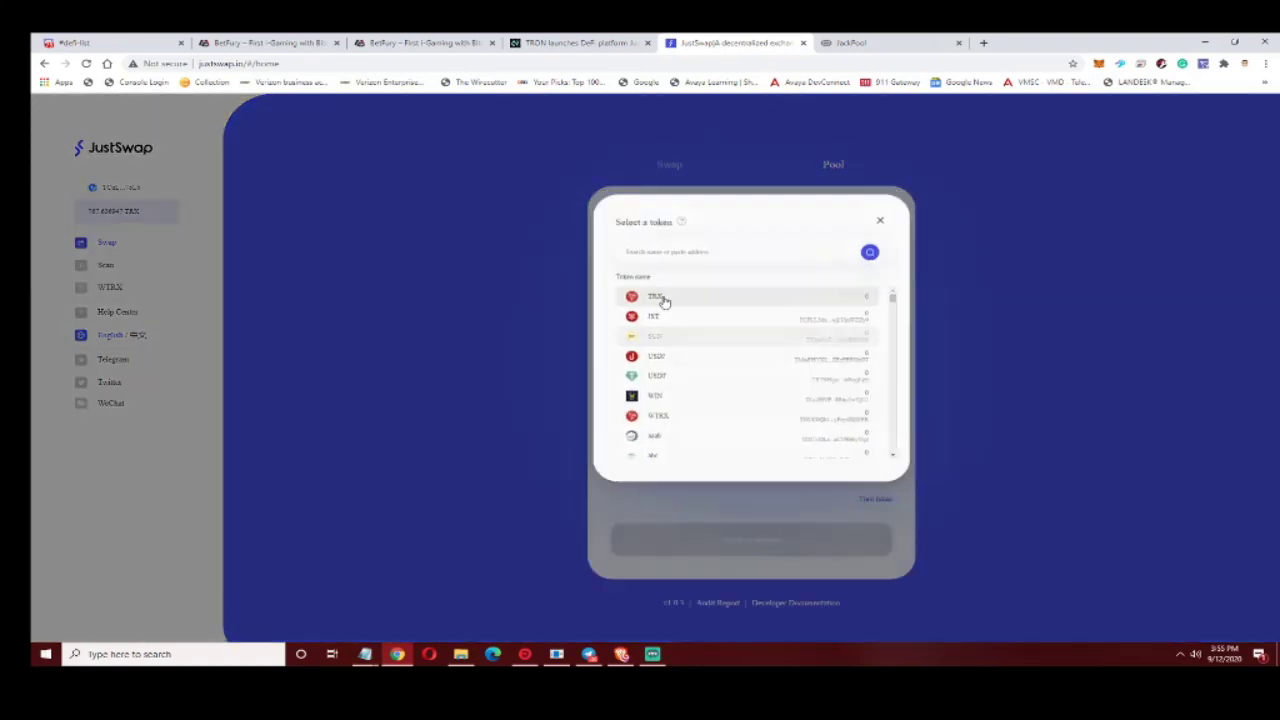
{"action": "left_click", "coordinate": [808, 302]}
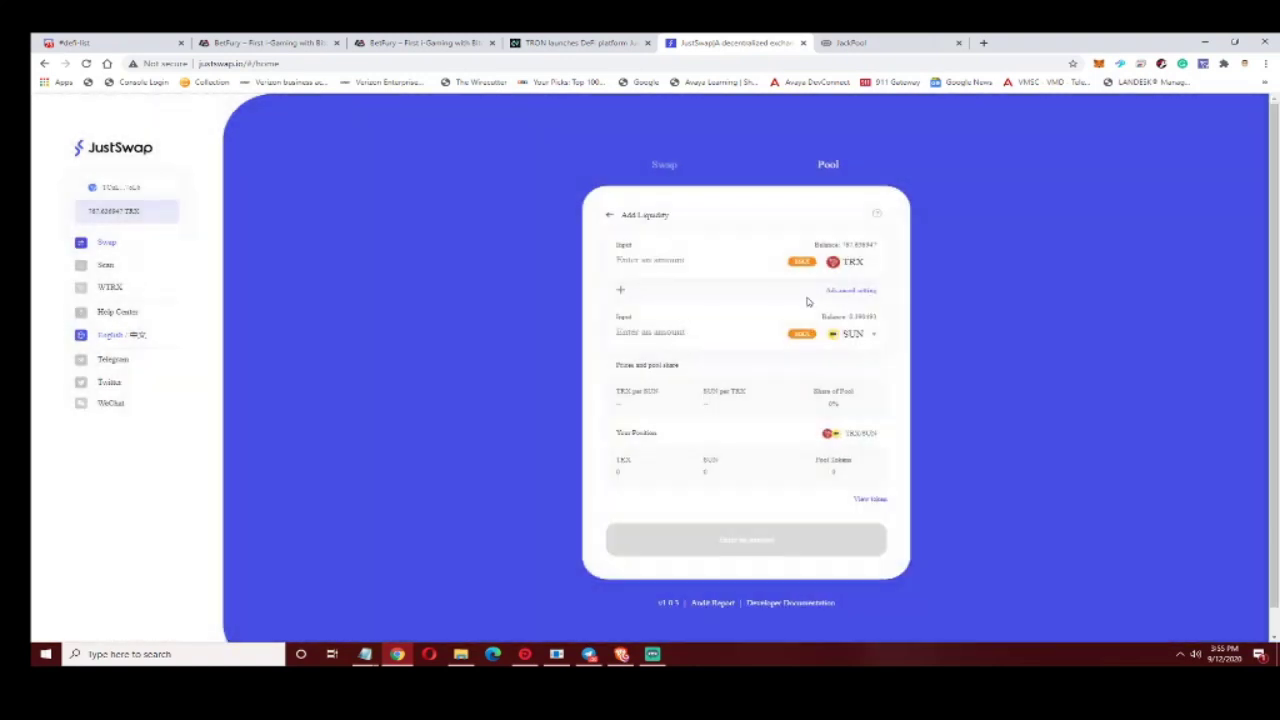
{"action": "left_click", "coordinate": [854, 340]}
{"action": "scroll", "coordinate": [666, 350], "scroll_direction": "down", "scroll_amount": 3}
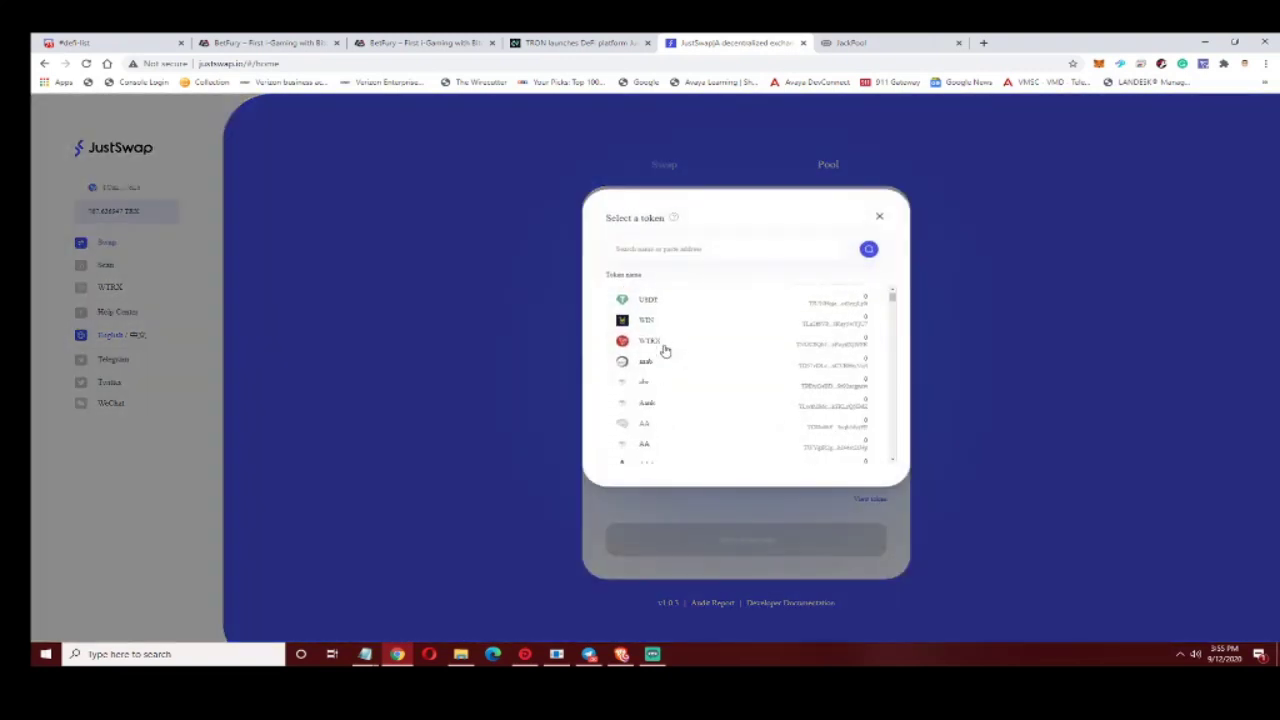
{"action": "scroll", "coordinate": [686, 403], "scroll_direction": "up", "scroll_amount": 2}
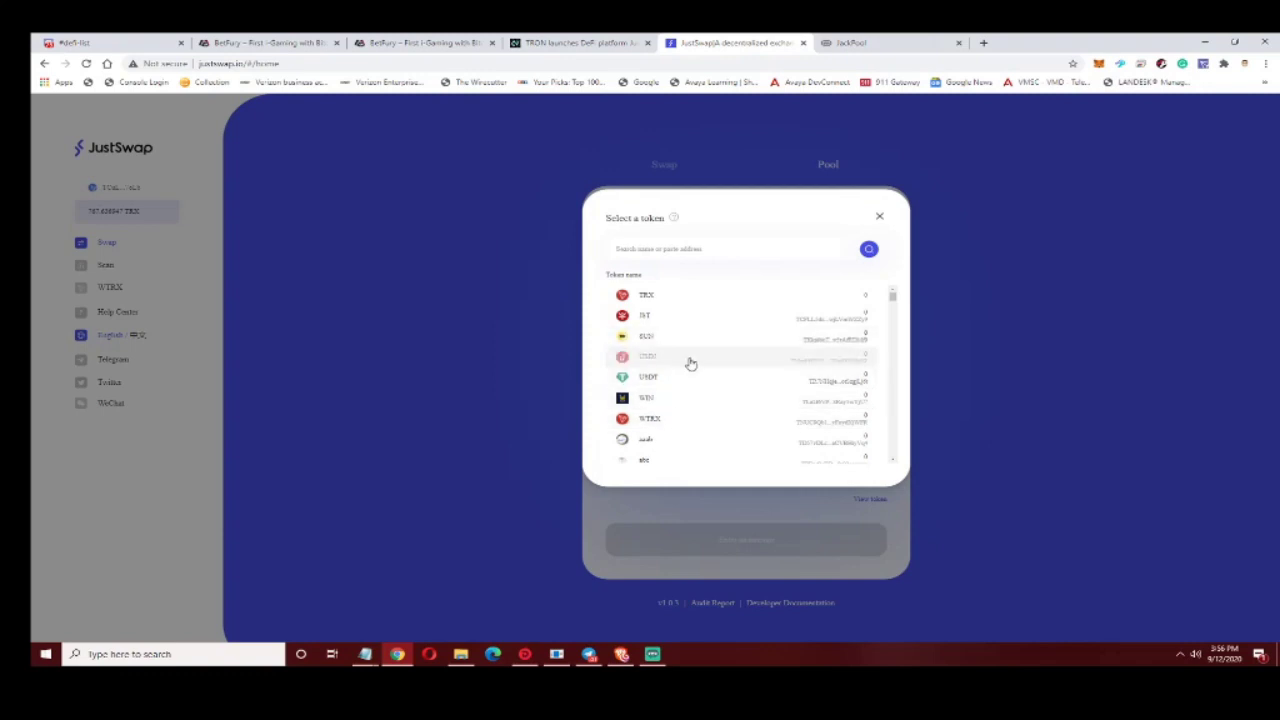
{"action": "left_click", "coordinate": [689, 365]}
{"action": "left_click", "coordinate": [798, 336]}
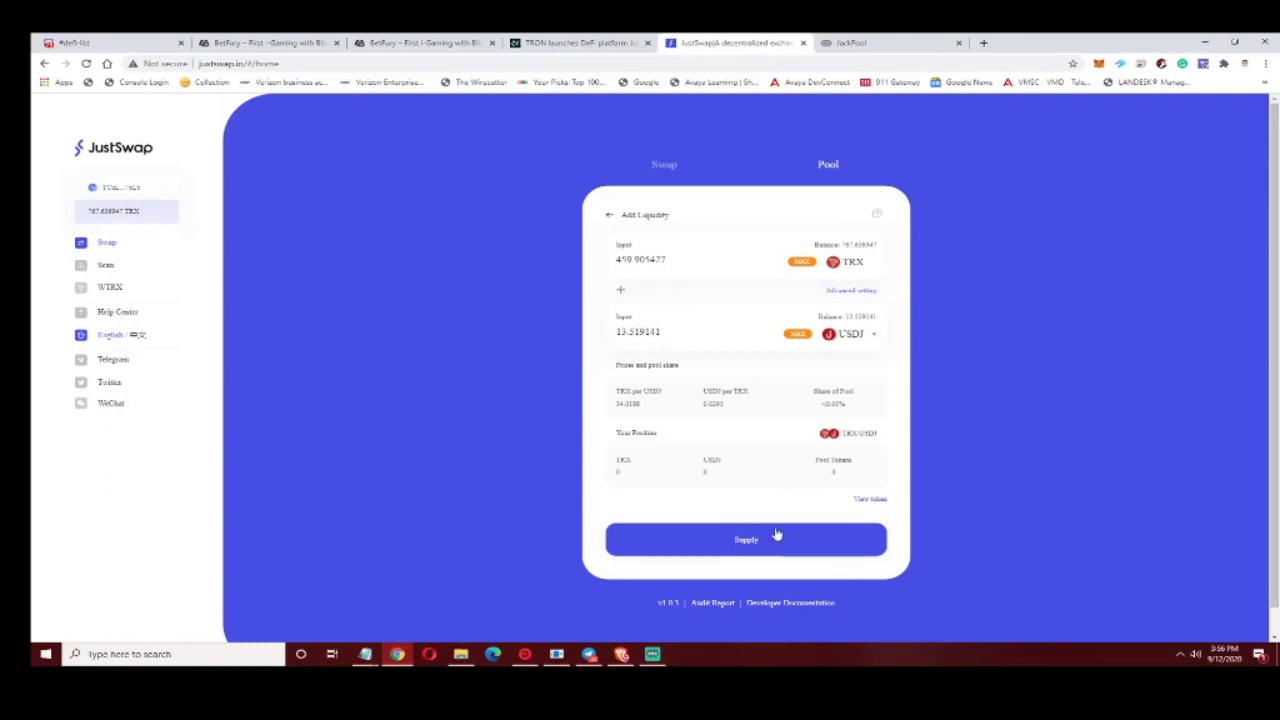
- Supply 459.905427 TRX and 13.519141 USDJ to the pool, accept the wallet's signature request and close the transaction dialog
{"action": "left_click", "coordinate": [755, 550]}
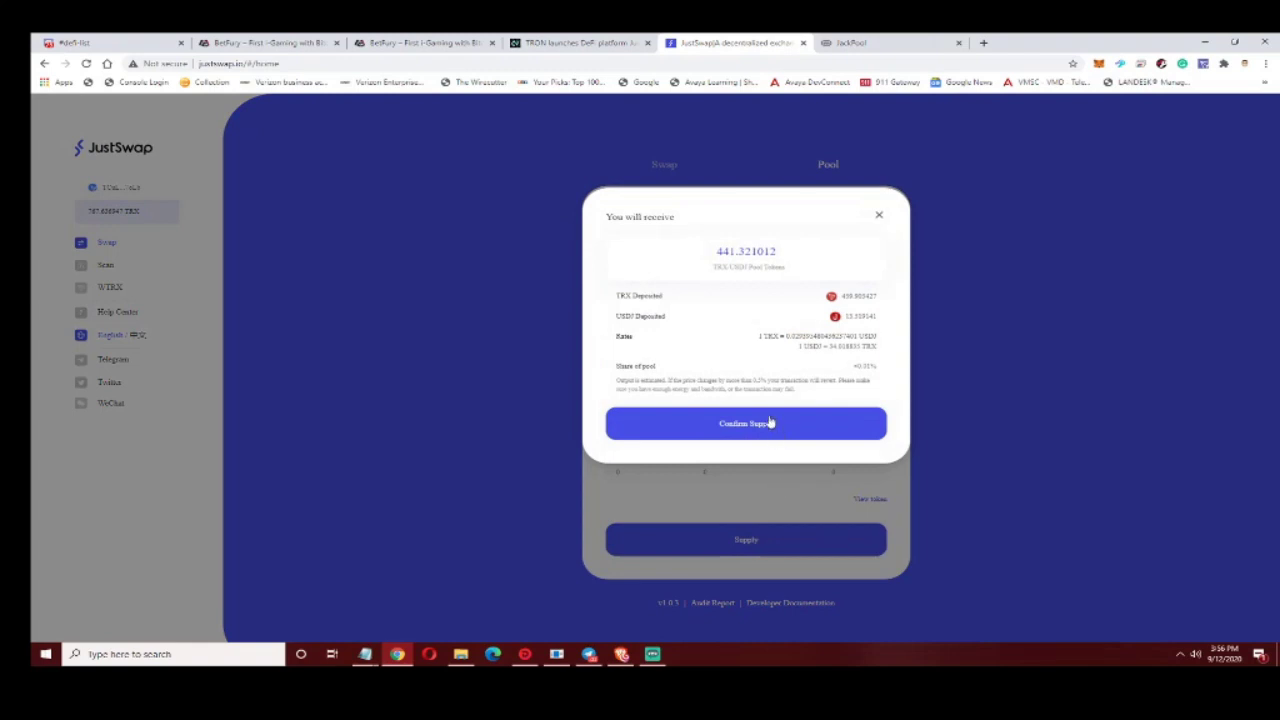
{"action": "left_click", "coordinate": [766, 425]}
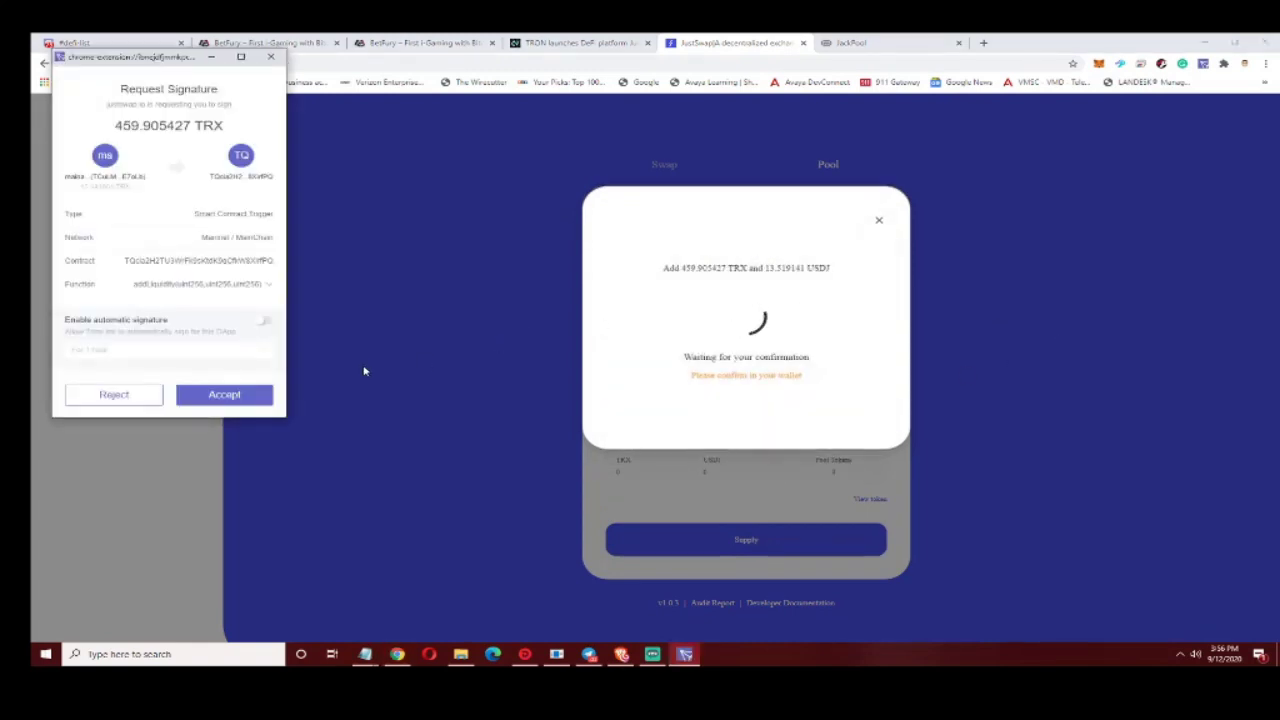
{"action": "left_click", "coordinate": [230, 400]}
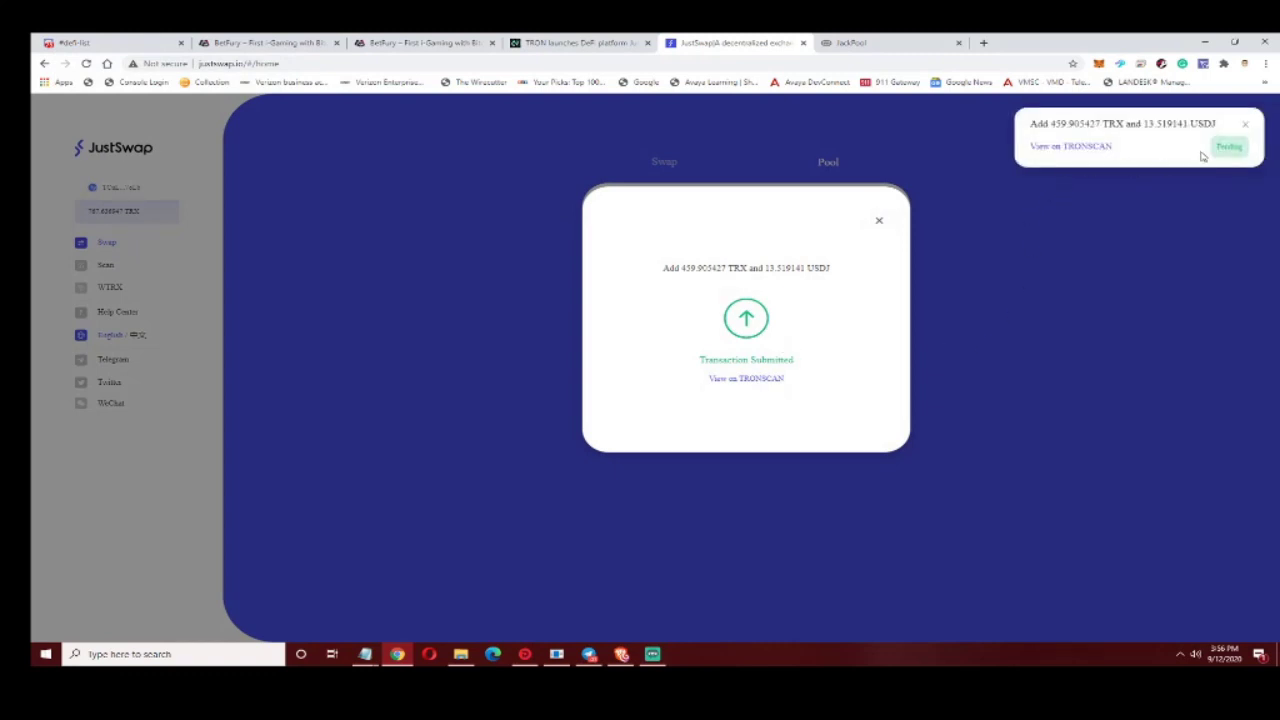
{"action": "left_click", "coordinate": [879, 220]}
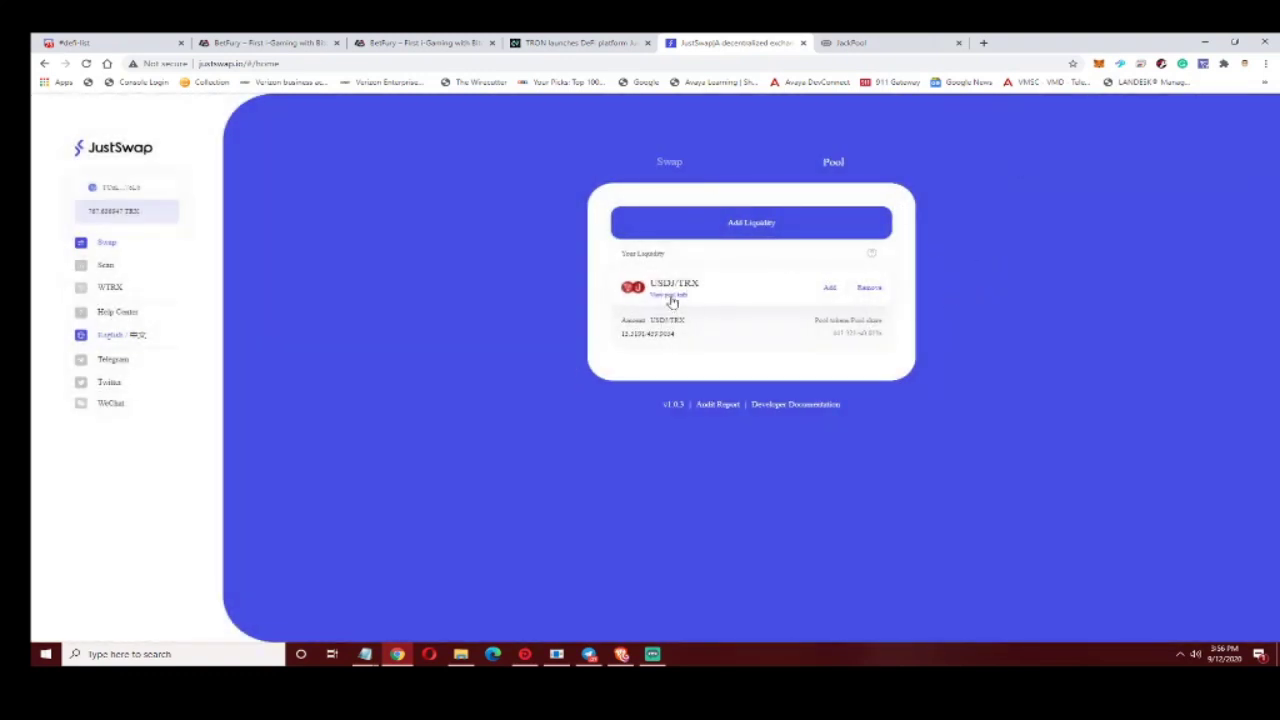
- Look at the USDJ/TRX pool's statistics page, and preview the removal of 100% of that pool's liquidity without submitting it
{"action": "left_click", "coordinate": [670, 295]}
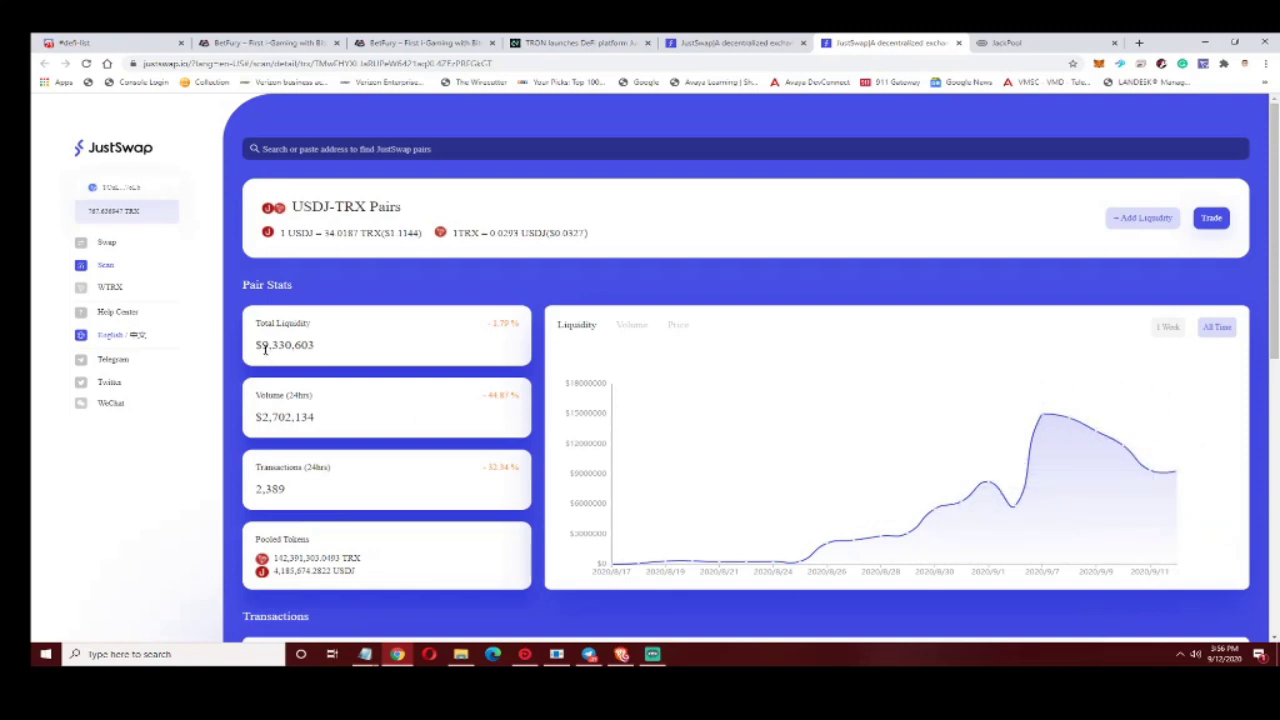
{"action": "left_click", "coordinate": [957, 44]}
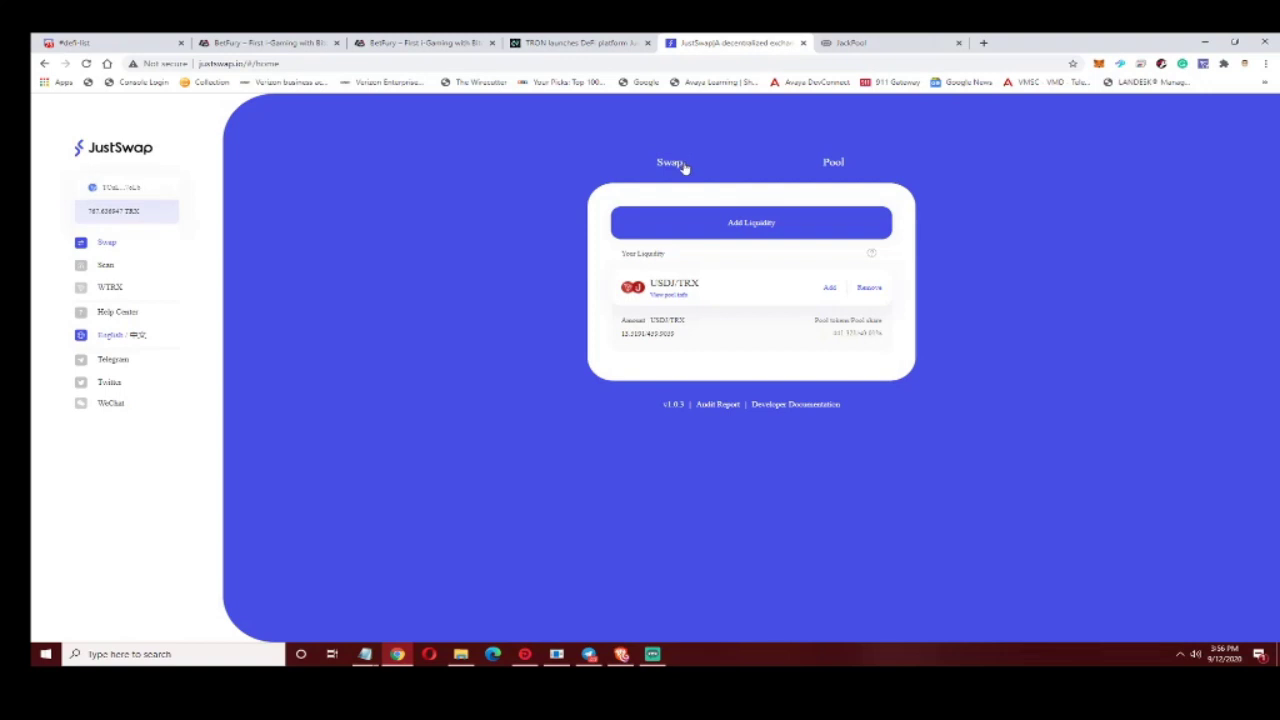
{"action": "left_click", "coordinate": [870, 289]}
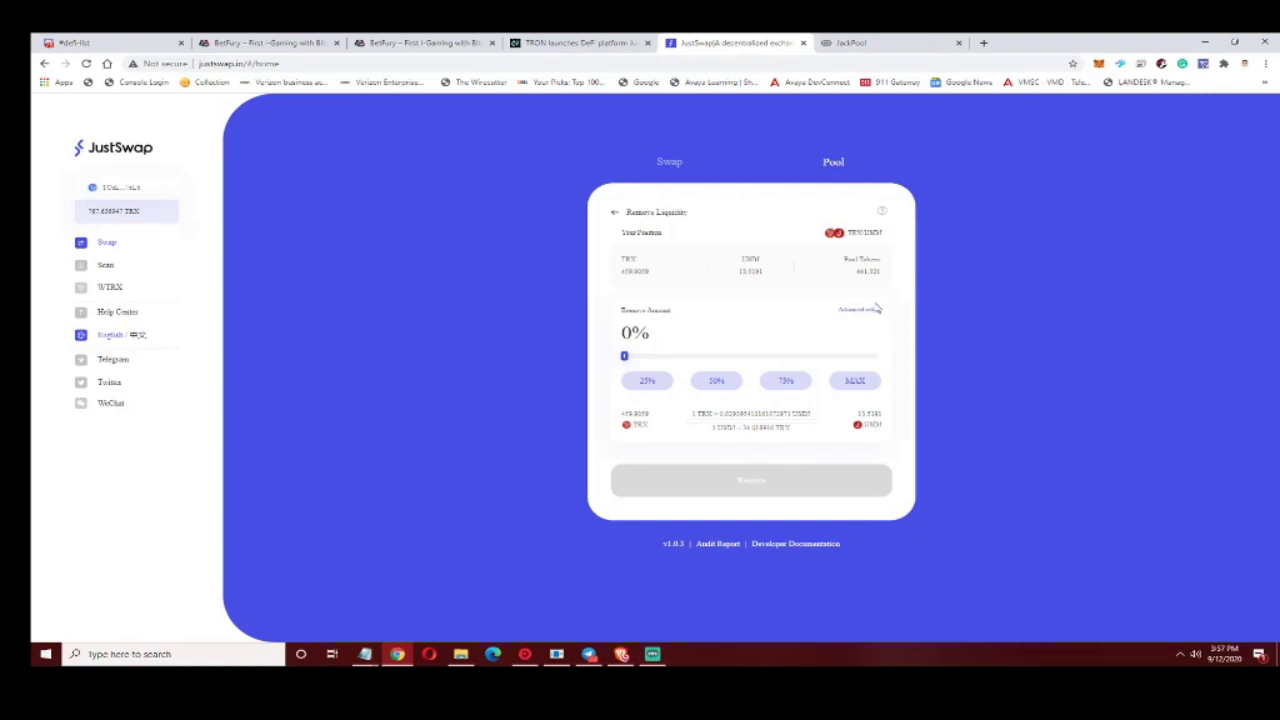
{"action": "left_click_drag", "start_coordinate": [628, 358], "coordinate": [951, 377]}
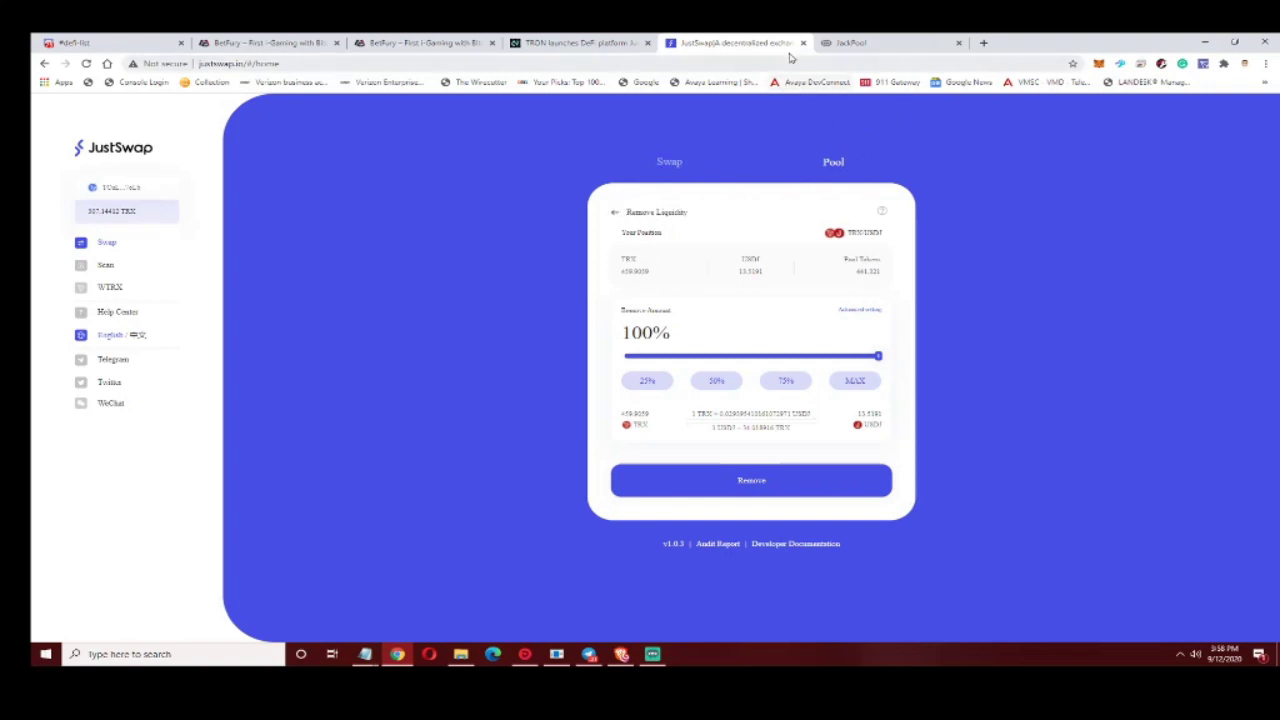
- Switch to JackPool and open the Justswap USDJ-TRX LP pool
{"action": "left_click", "coordinate": [860, 45]}
{"action": "scroll", "coordinate": [1050, 300], "scroll_direction": "down", "scroll_amount": 3}
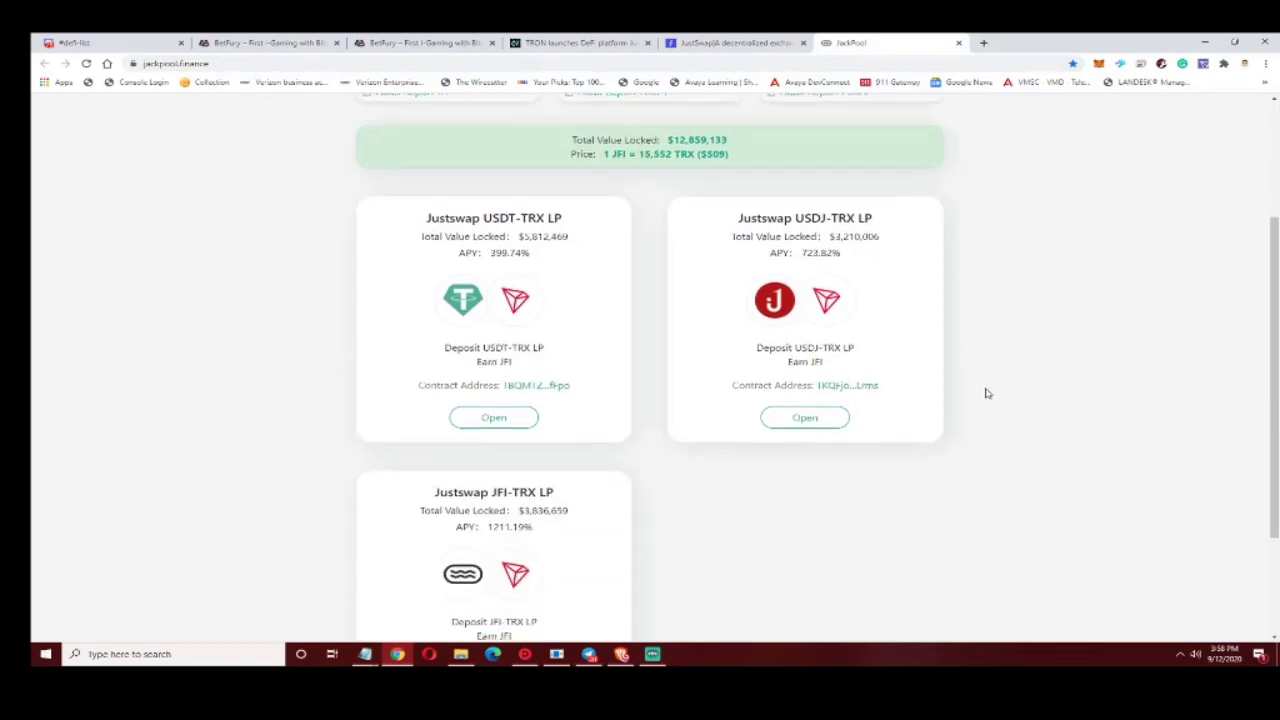
{"action": "left_click", "coordinate": [802, 416]}
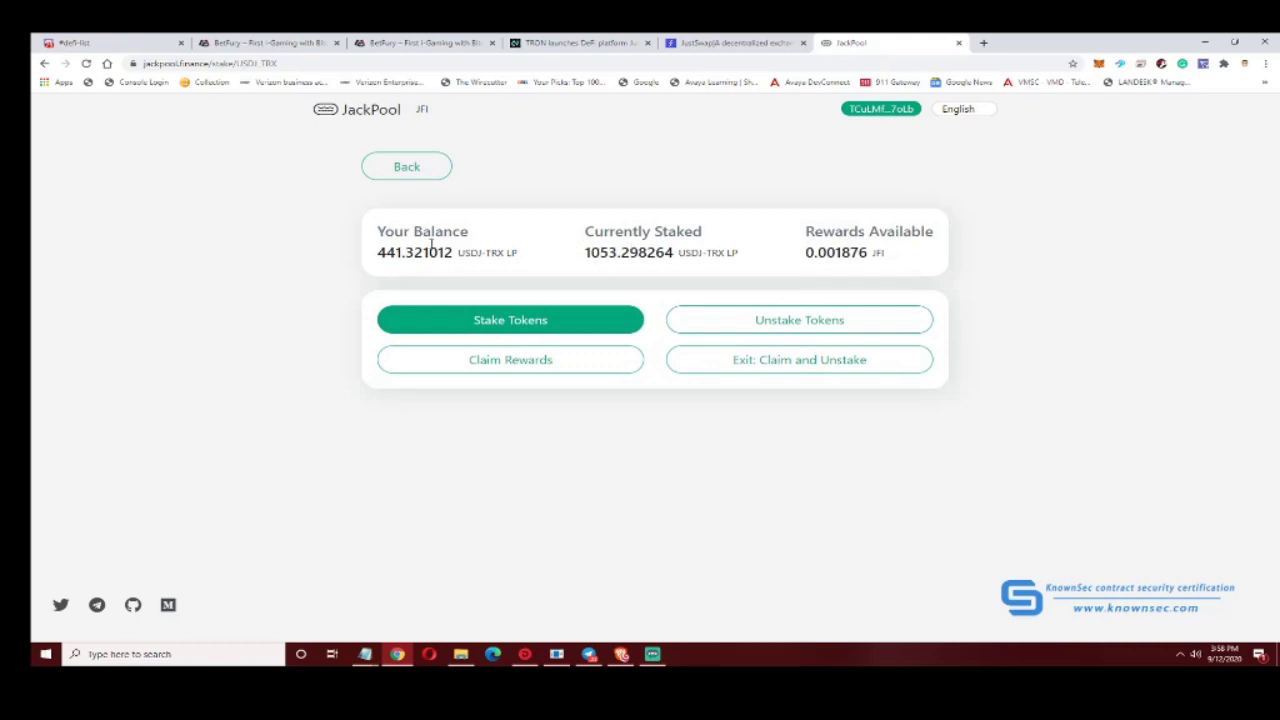
- Try to stake the maximum USDJ-TRX LP balance, accepting the approval request and closing the wallet's stake signature request
{"action": "left_click", "coordinate": [556, 320]}
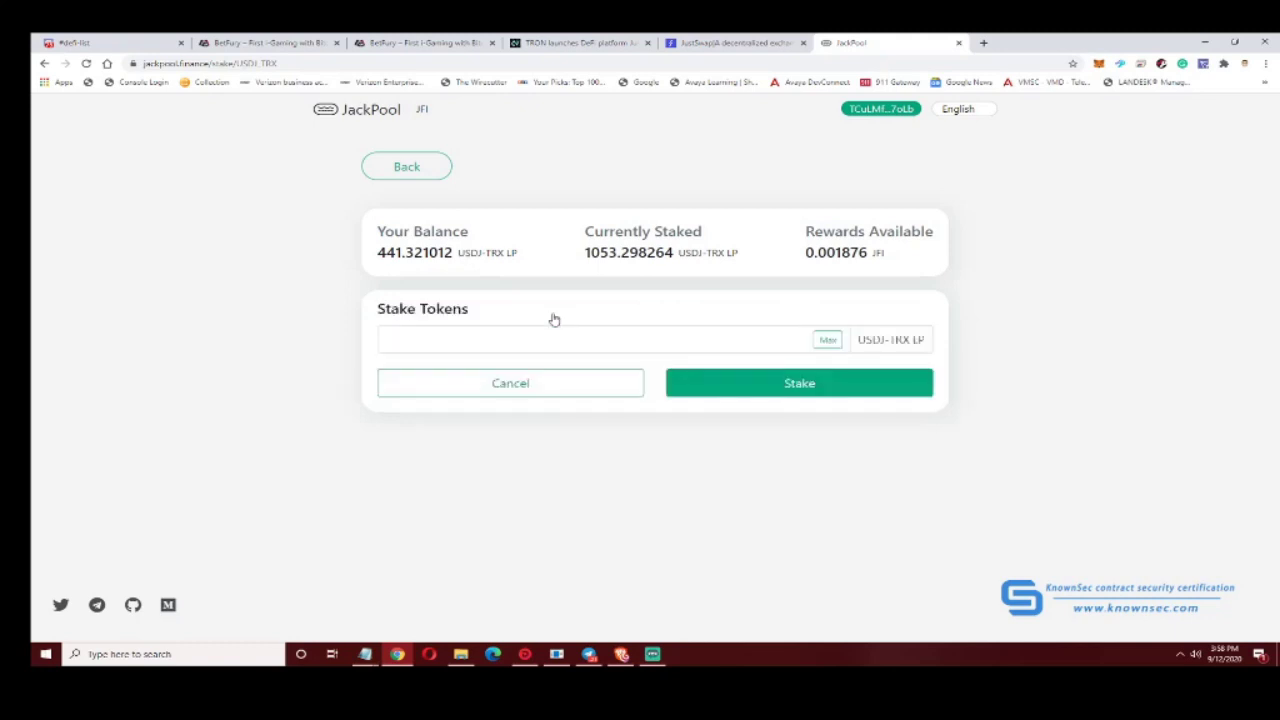
{"action": "left_click", "coordinate": [826, 341]}
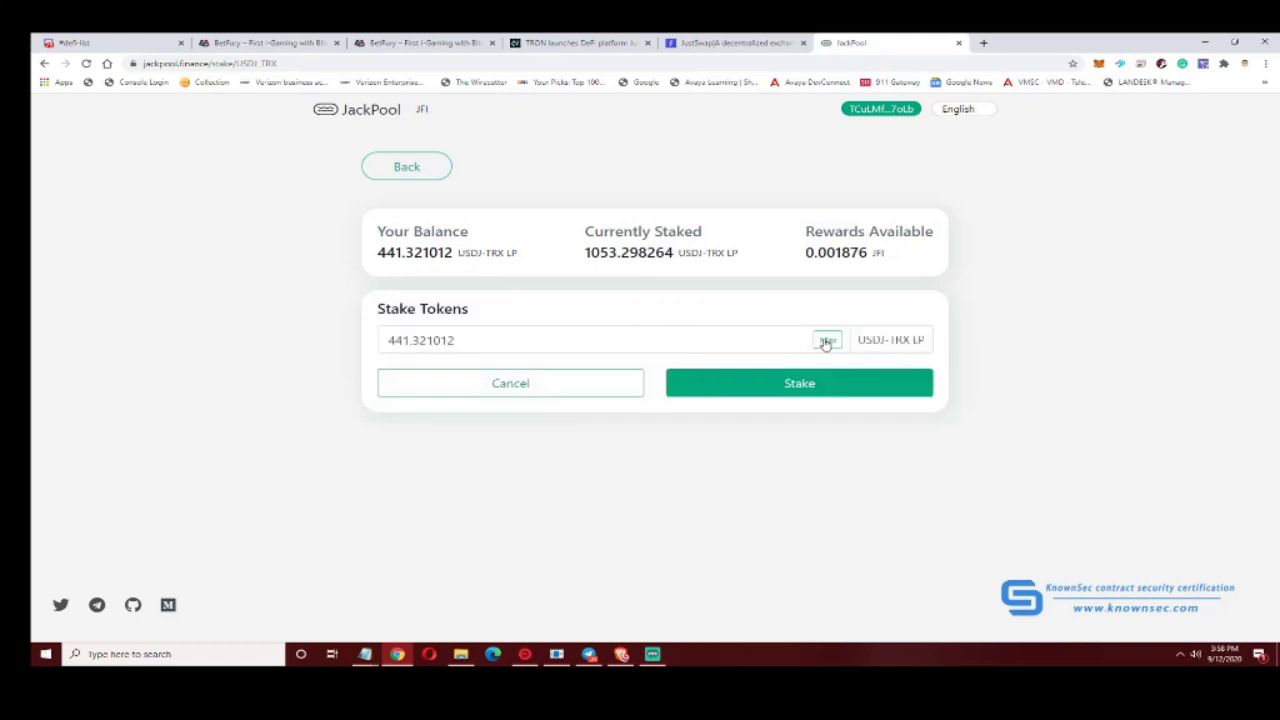
{"action": "left_click", "coordinate": [820, 390]}
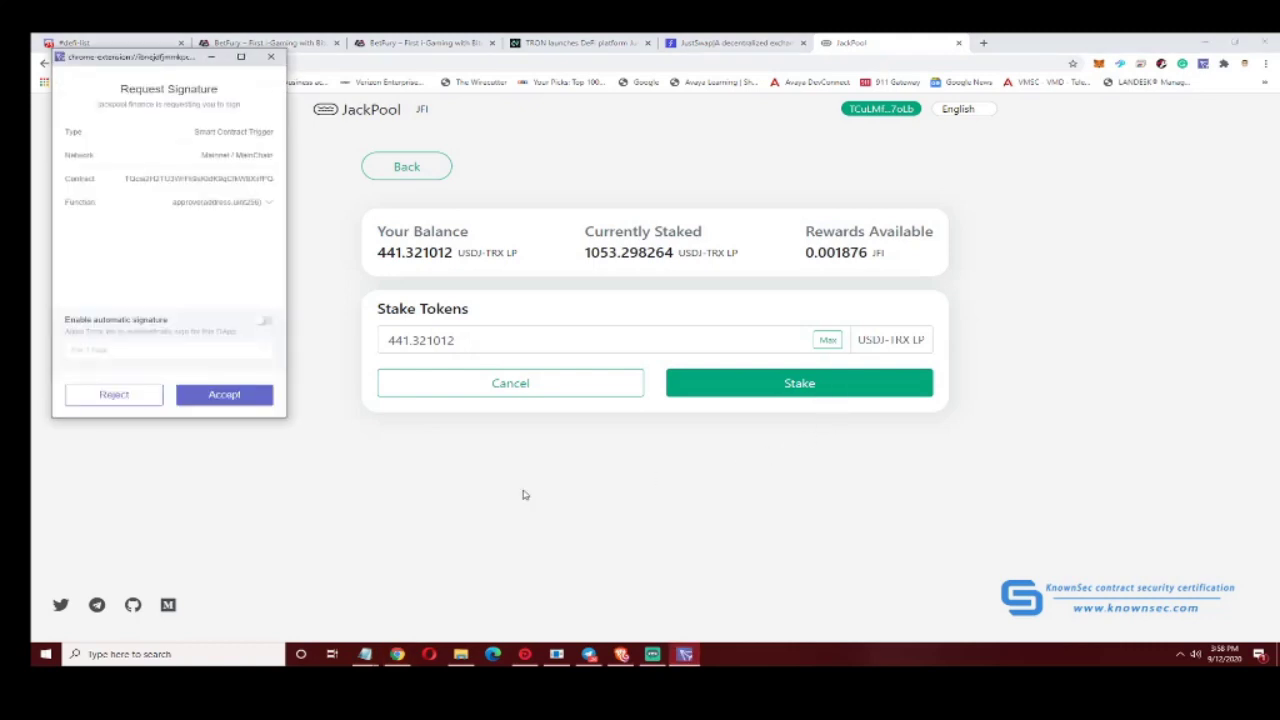
{"action": "left_click", "coordinate": [224, 396]}
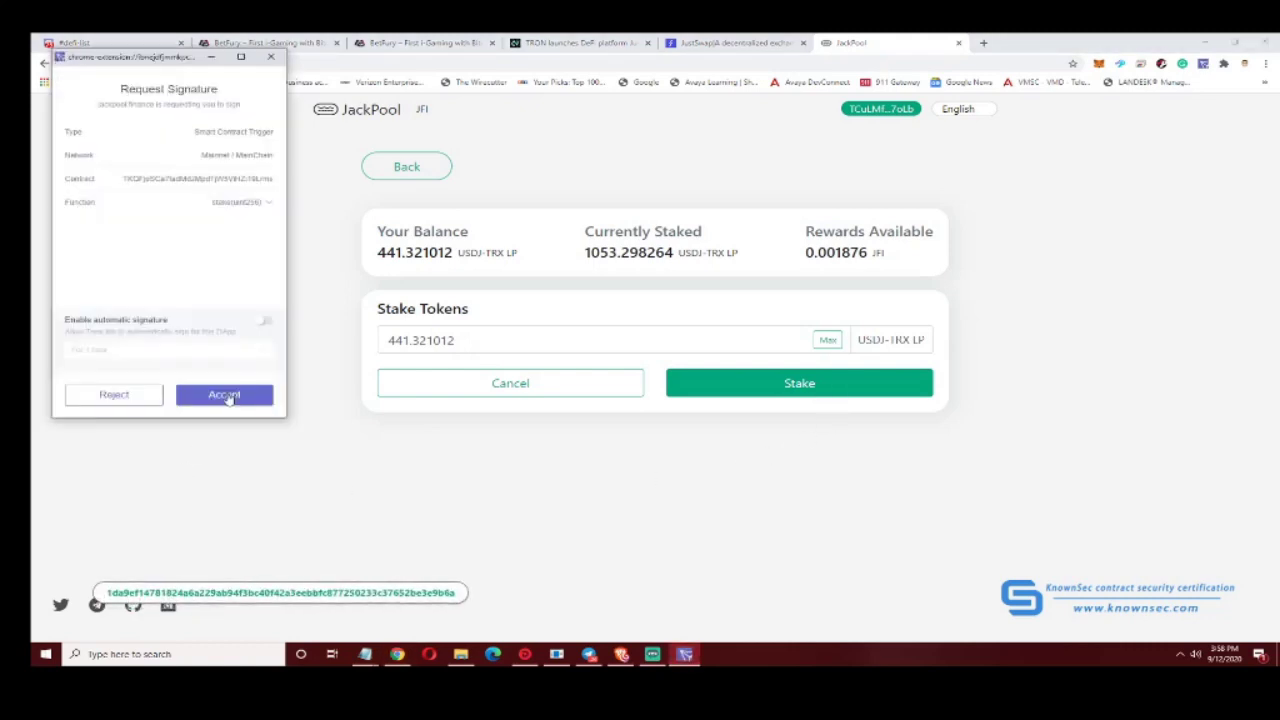
{"action": "left_click", "coordinate": [271, 57]}
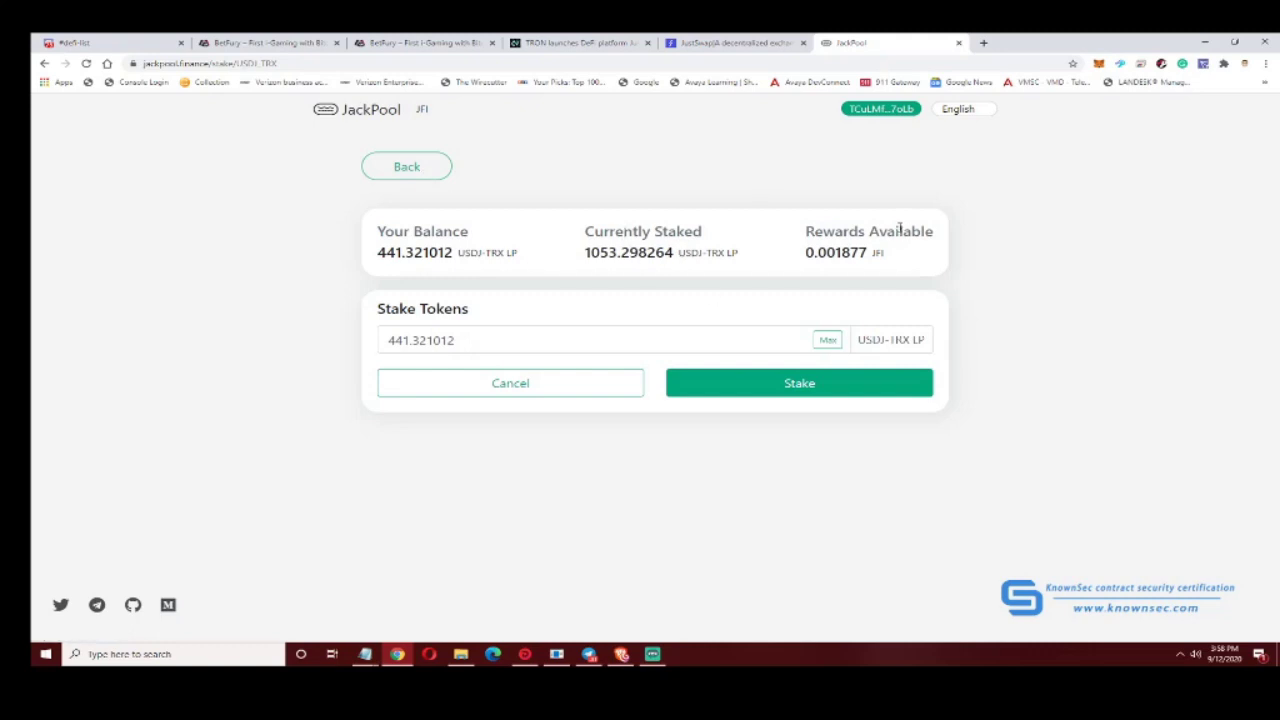
- Reopen the Justswap USDJ-TRX LP pool and set the amount to stake to the maximum, 441.321012
{"action": "left_click", "coordinate": [396, 170]}
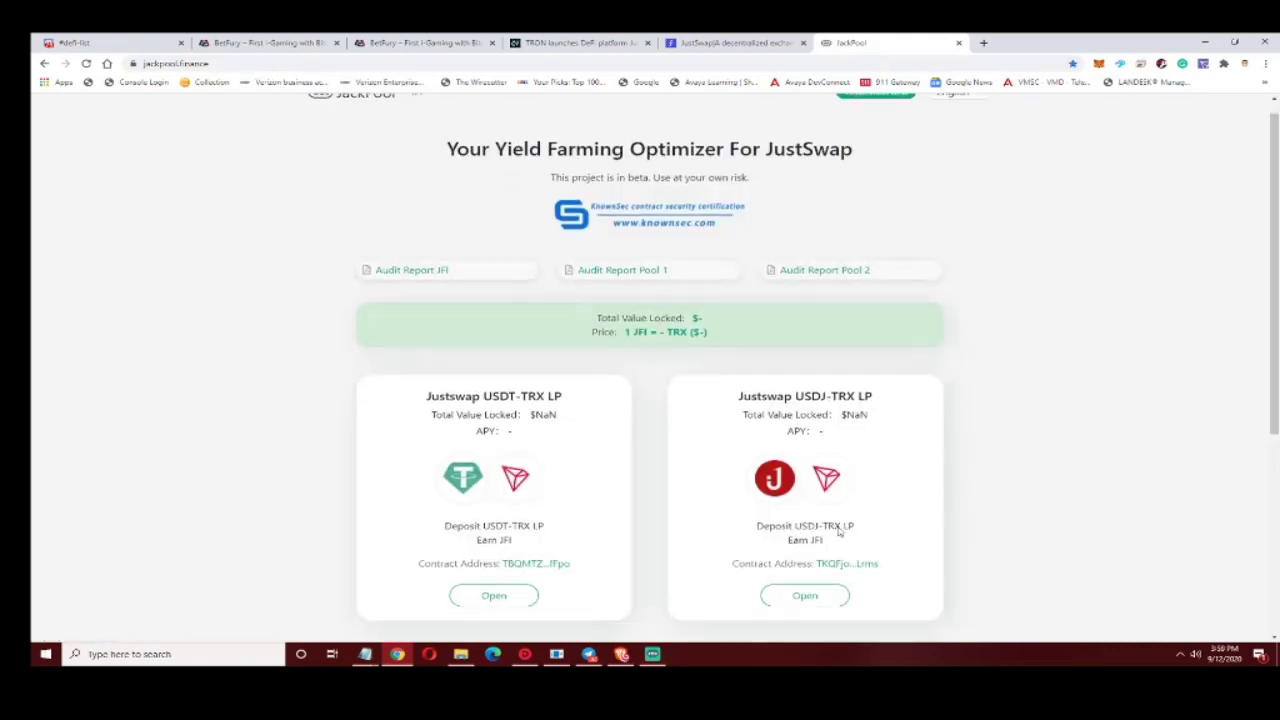
{"action": "scroll", "coordinate": [803, 420], "scroll_direction": "down", "scroll_amount": 3}
{"action": "left_click", "coordinate": [803, 420]}
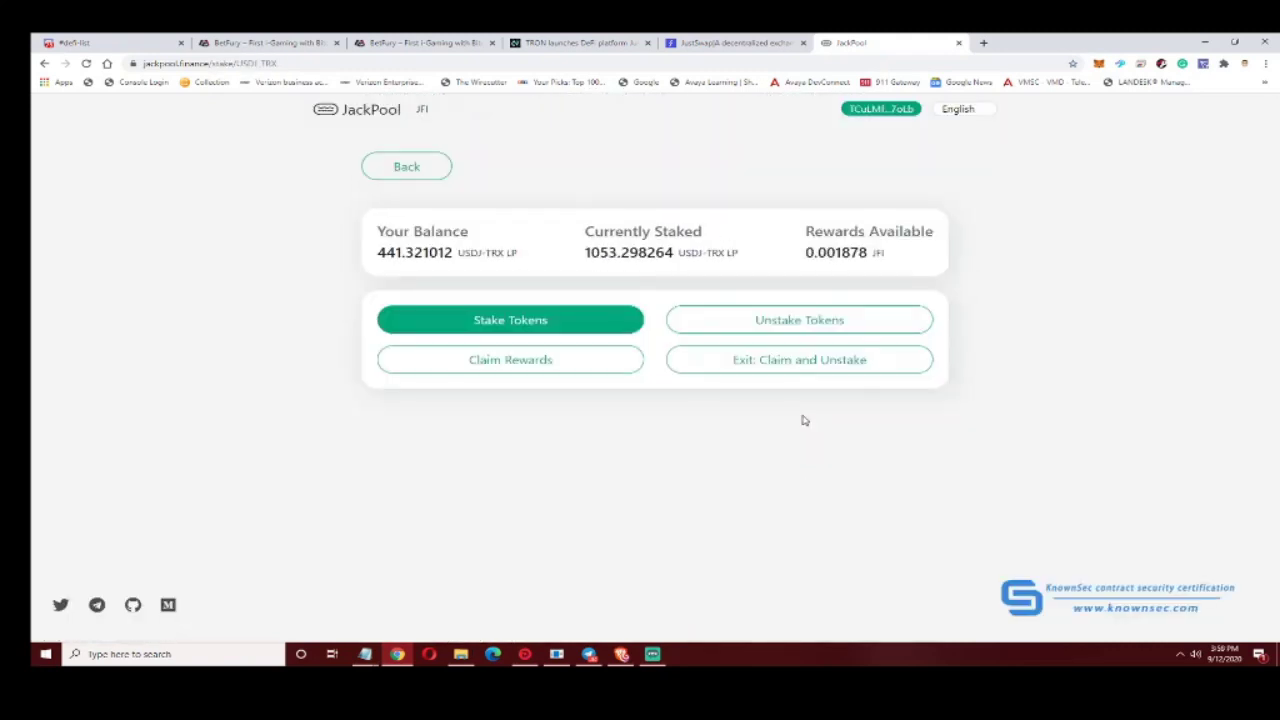
{"action": "left_click", "coordinate": [594, 319]}
{"action": "left_click", "coordinate": [828, 341]}
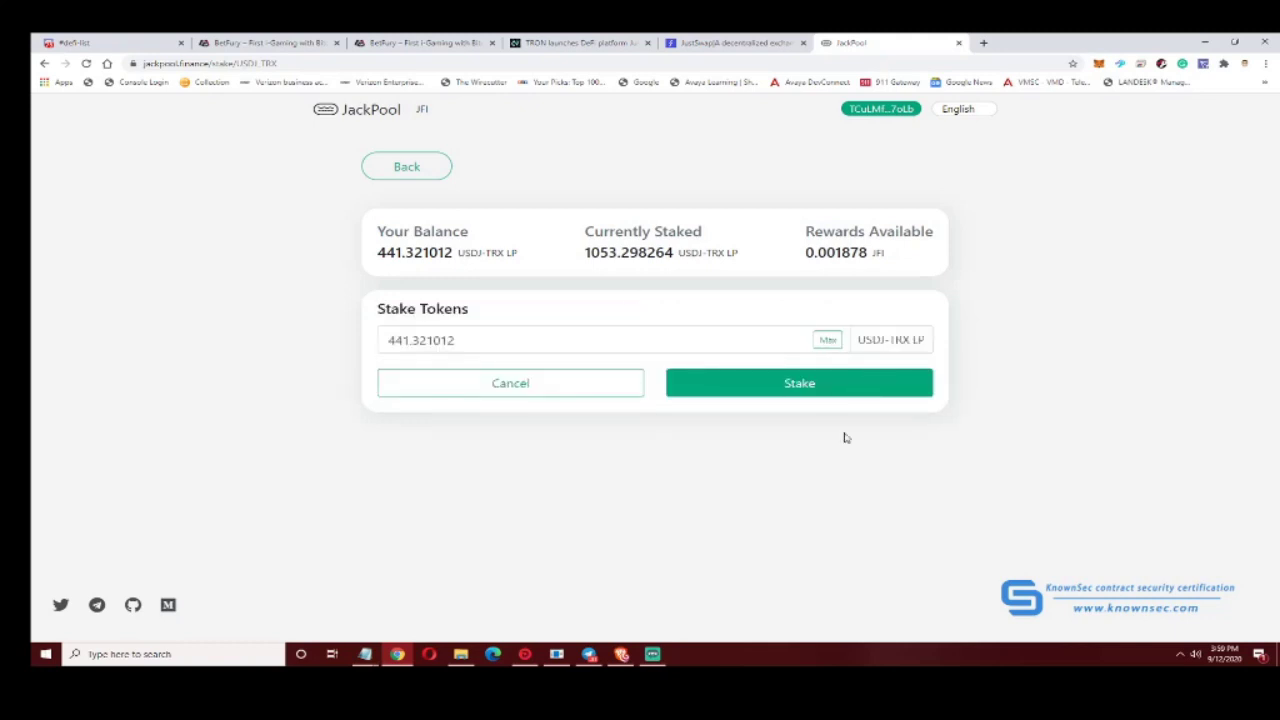
- Submit the stake of 441.321012 USDJ-TRX LP tokens and accept each of the wallet's signature requests
{"action": "left_click", "coordinate": [817, 396]}
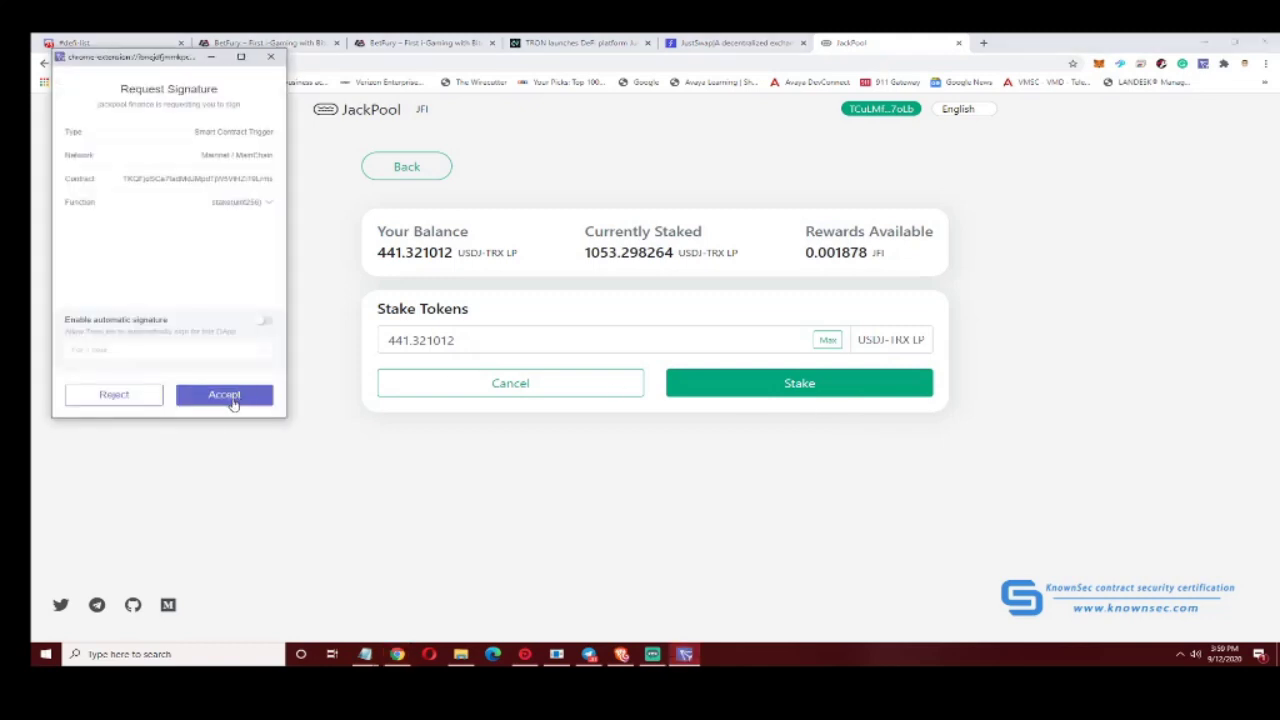
{"action": "left_click", "coordinate": [226, 397]}
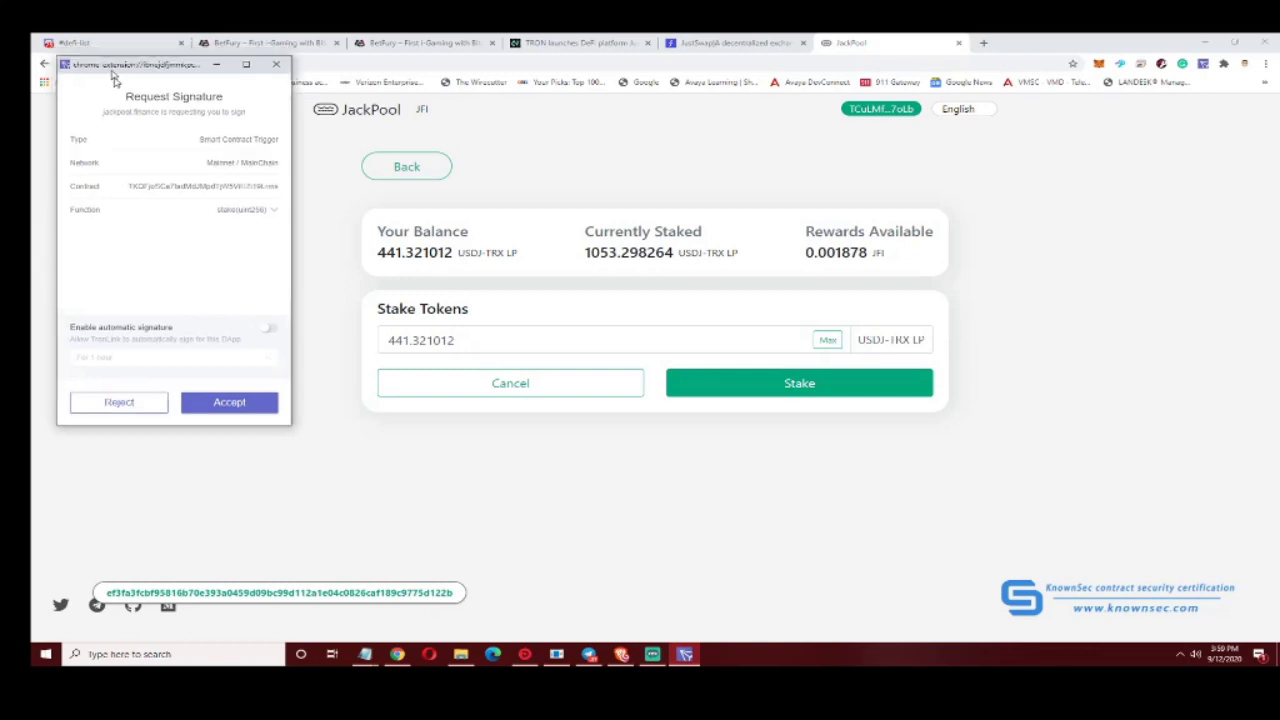
{"action": "left_click_drag", "start_coordinate": [113, 77], "coordinate": [141, 160]}
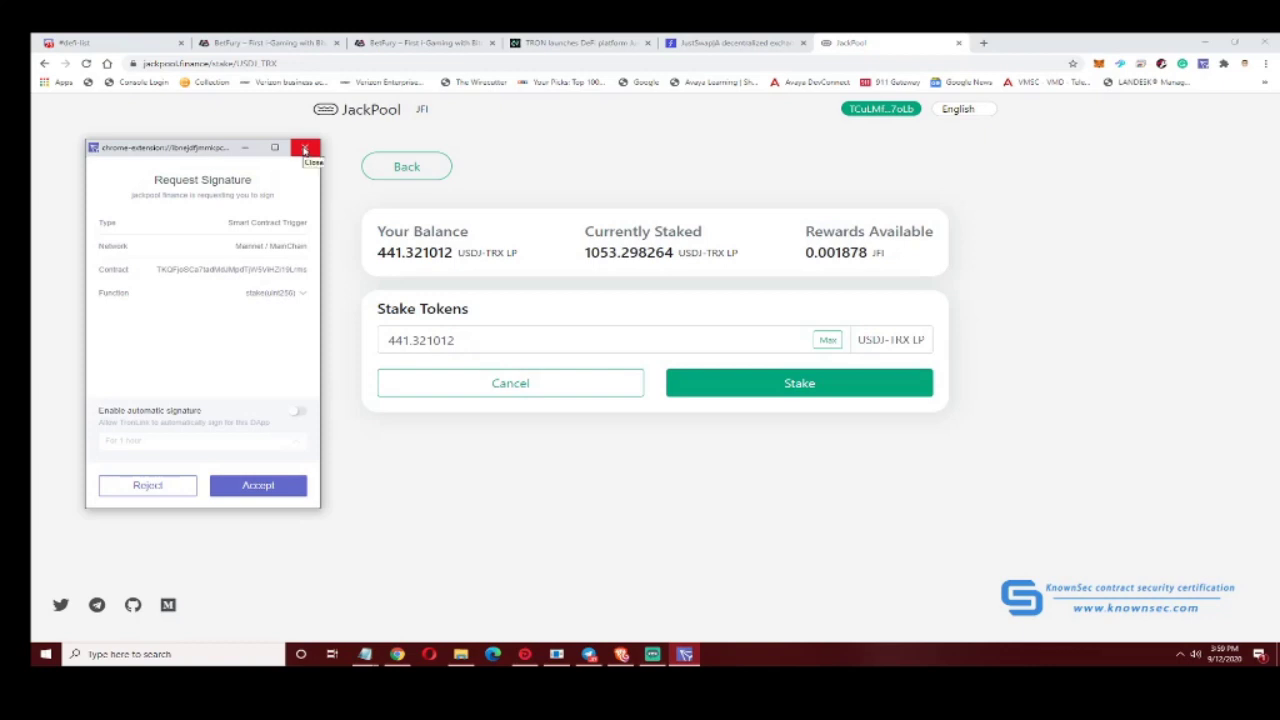
{"action": "left_click", "coordinate": [263, 490]}
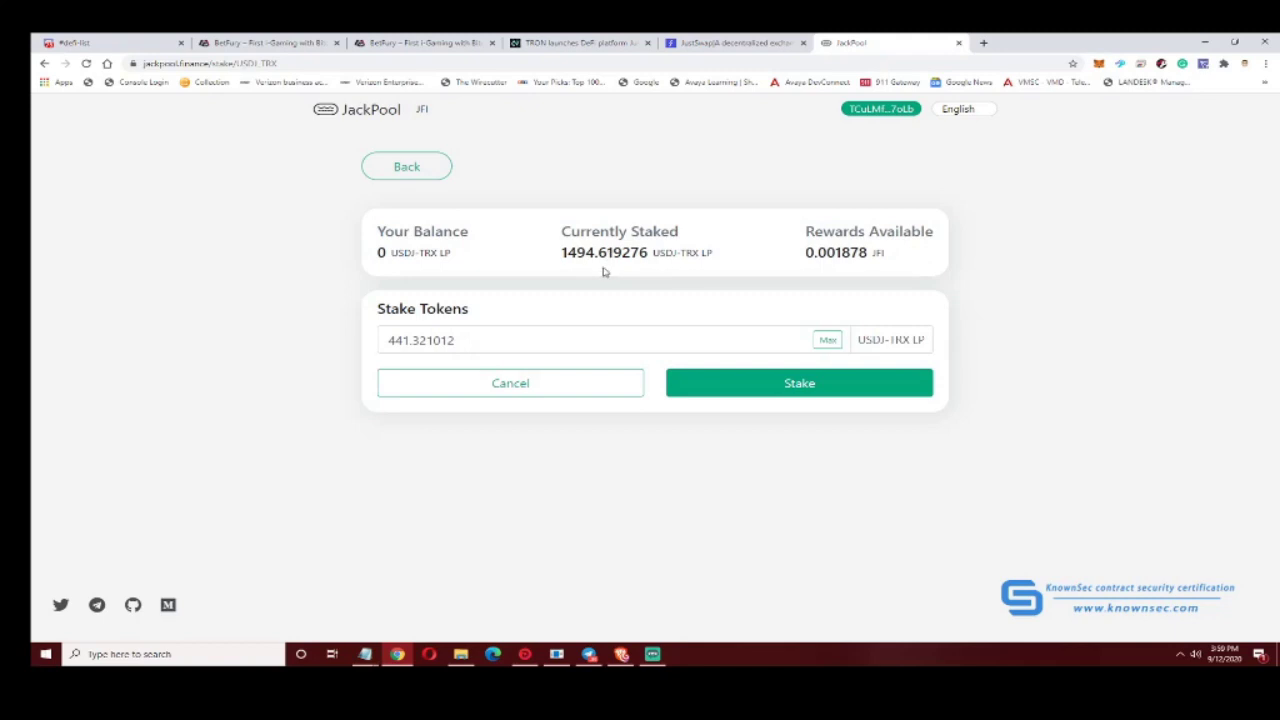
- Return to JackPool's pool list, reload it to check each pool's locked value and APY, and switch back to JustSwap
{"action": "left_click", "coordinate": [396, 168]}
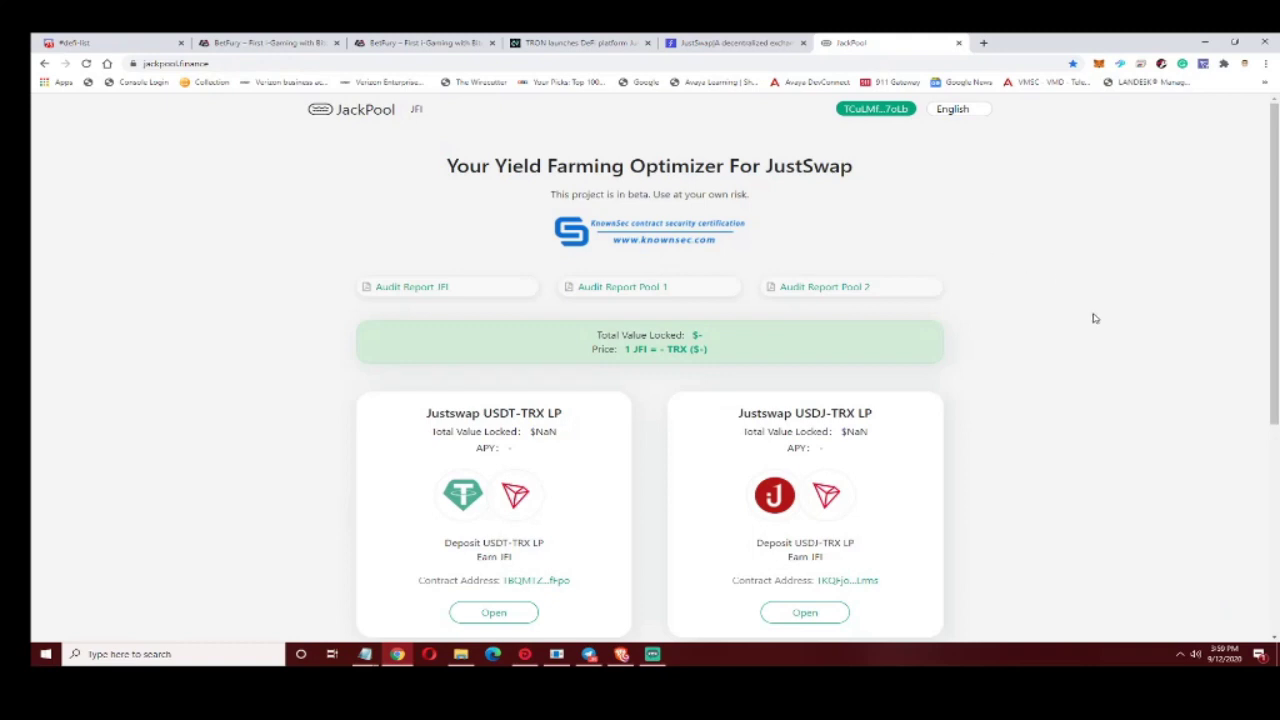
{"action": "scroll", "coordinate": [1023, 345], "scroll_direction": "down", "scroll_amount": 2}
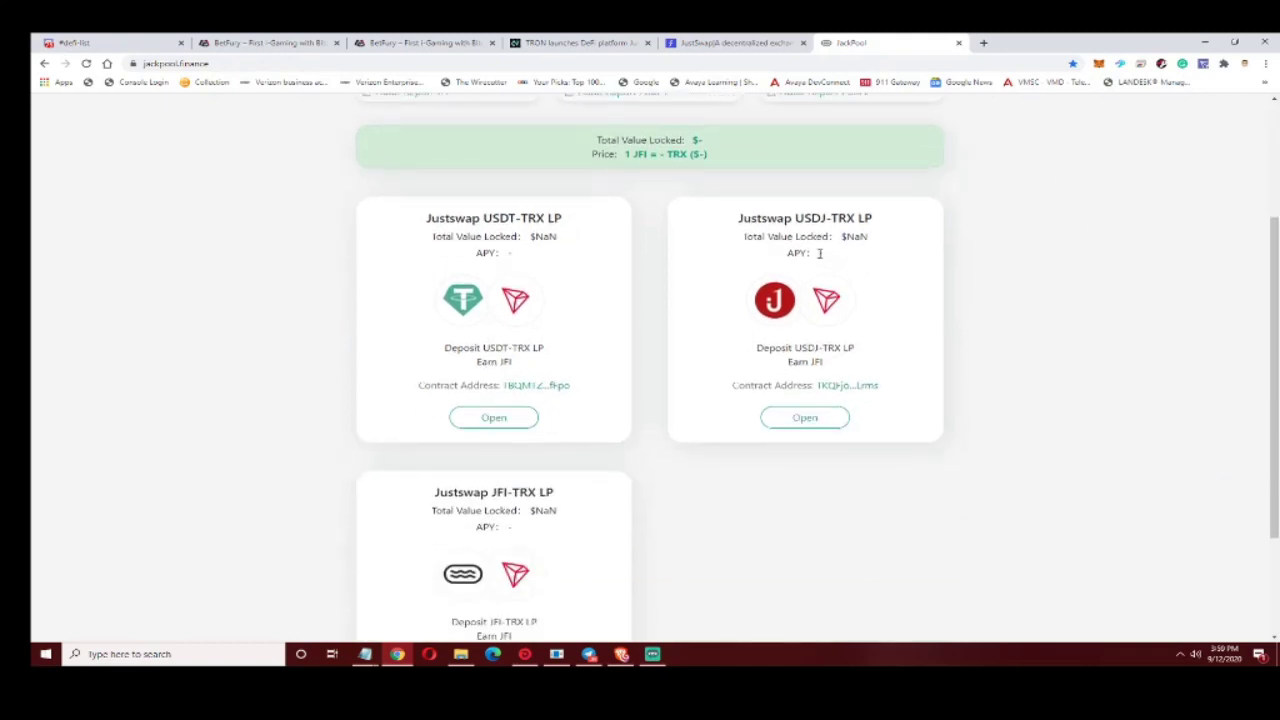
{"action": "scroll", "coordinate": [994, 426], "scroll_direction": "up", "scroll_amount": 2}
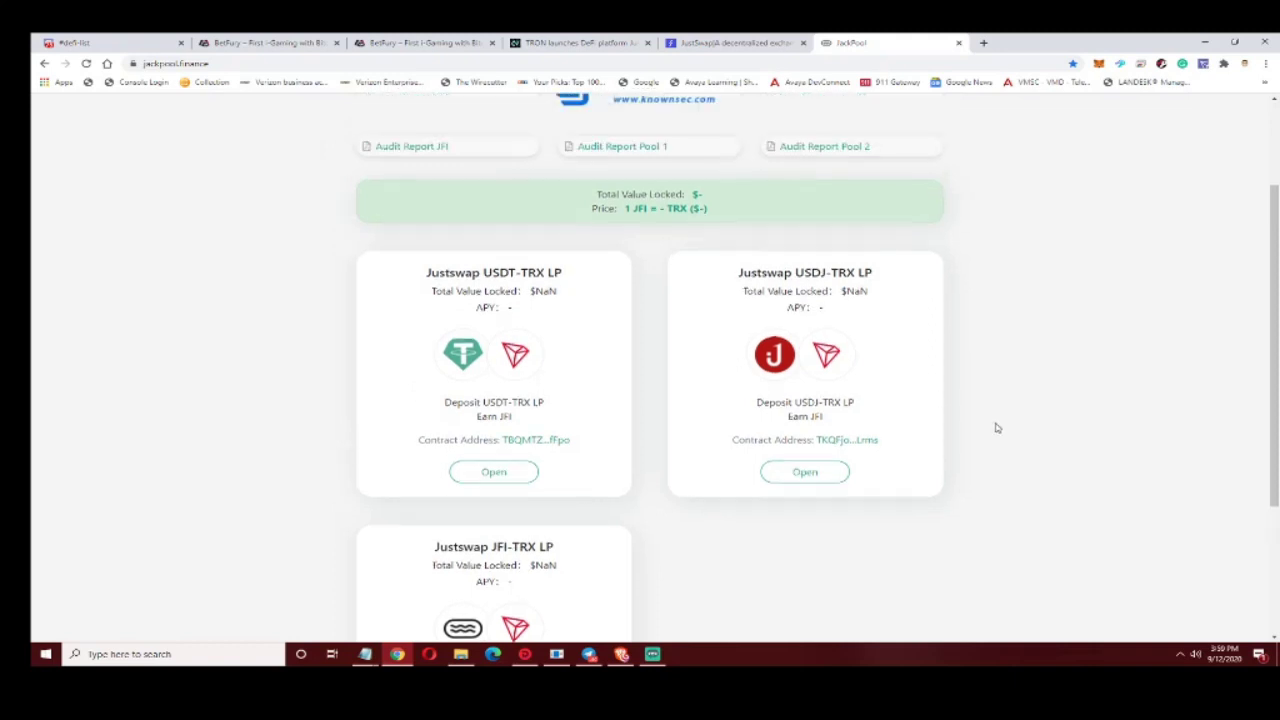
{"action": "left_click", "coordinate": [87, 63]}
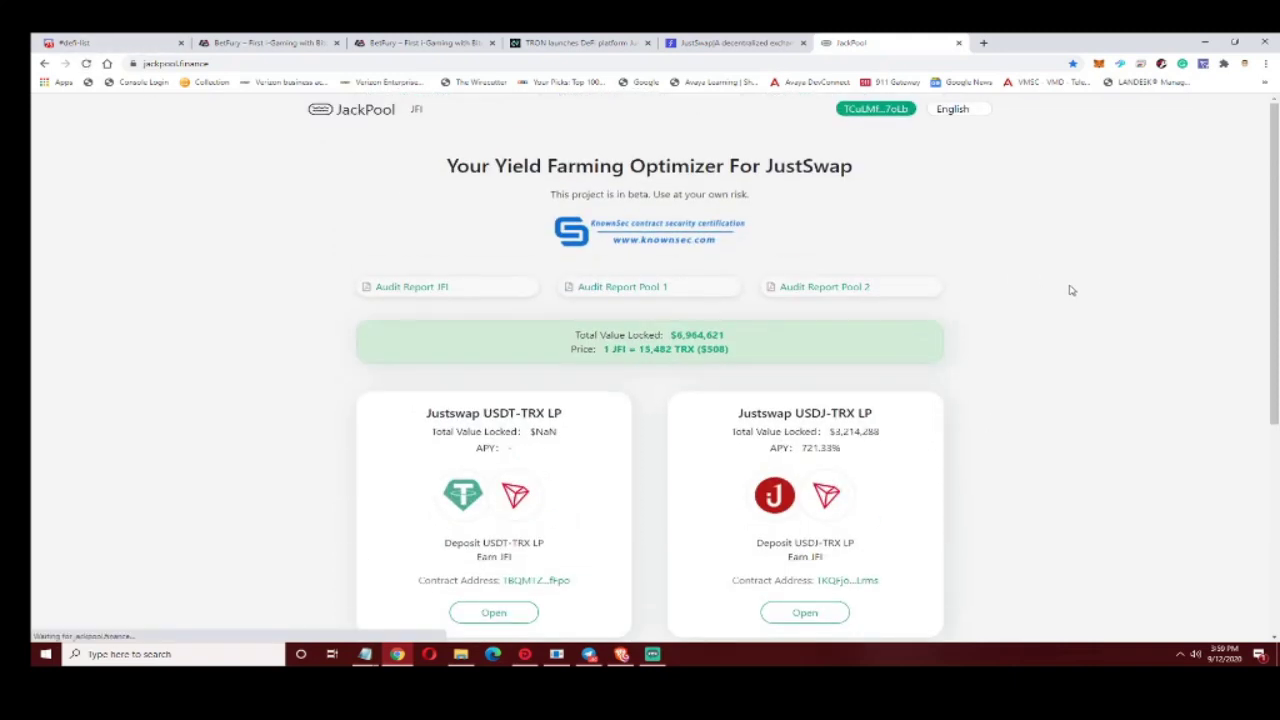
{"action": "scroll", "coordinate": [1057, 297], "scroll_direction": "down", "scroll_amount": 2}
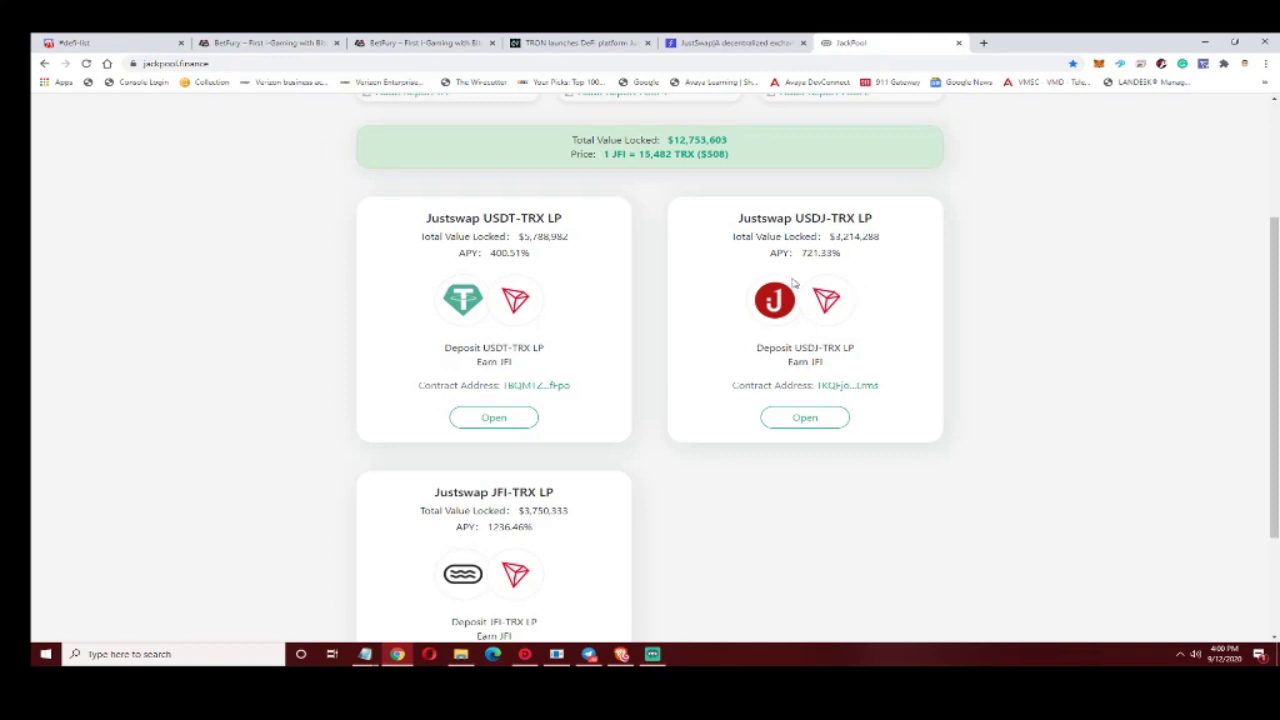
{"action": "left_click", "coordinate": [738, 45]}
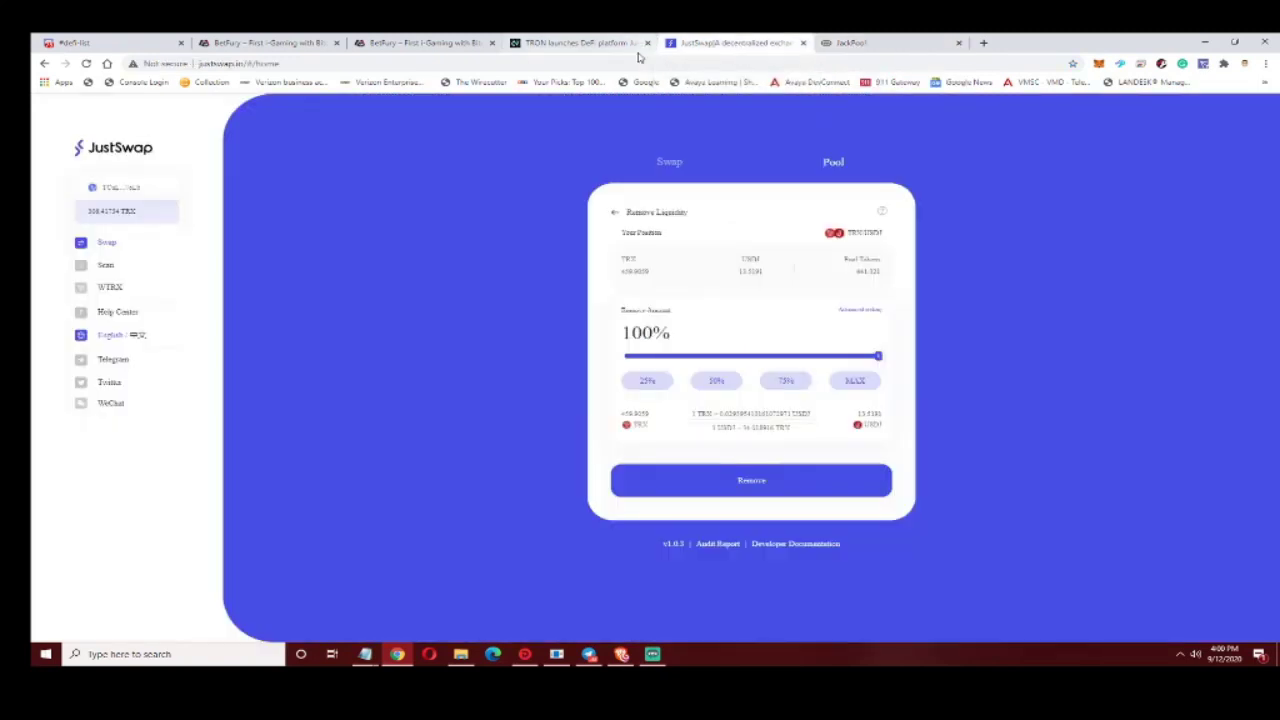